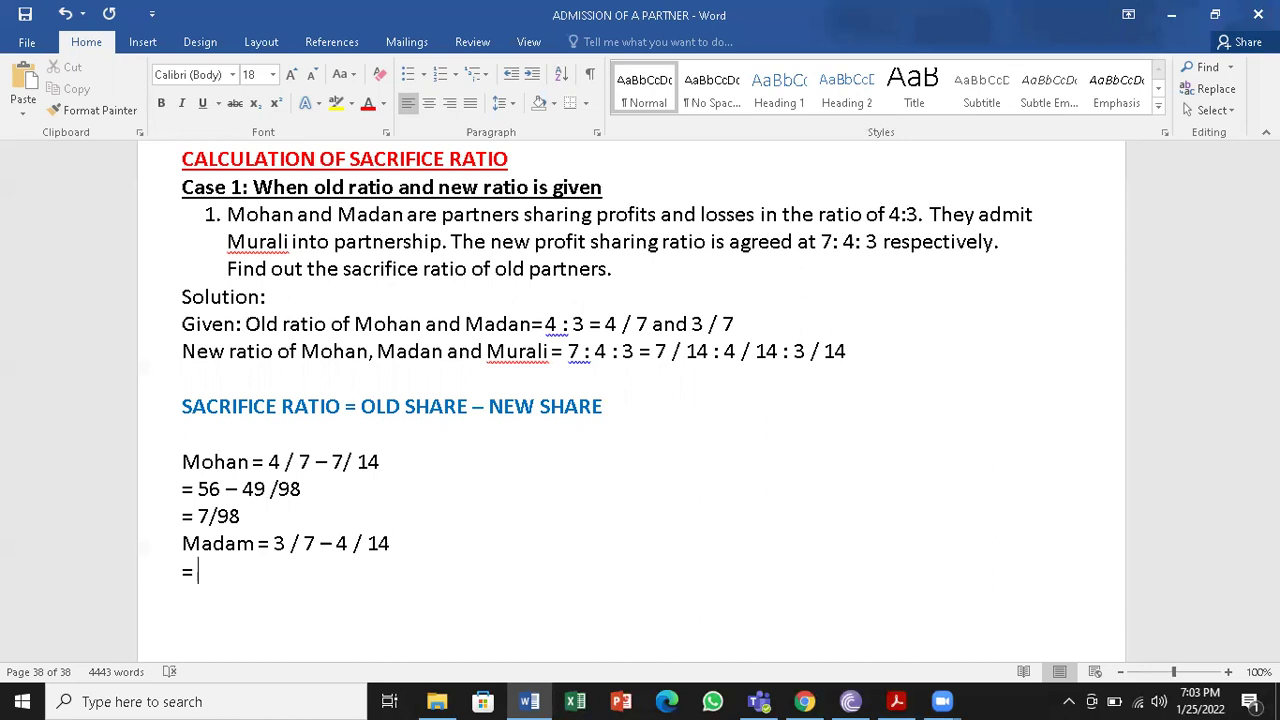
# - Complete the second partner's sacrifice calculation with the lines "= 42 – 28 / 98" and "= 14 / 98"
pyautogui.write('42 ')
pyautogui.write('-')
pyautogui.write('28')
pyautogui.write(' / 98')
pyautogui.press('Return')
pyautogui.write('=')
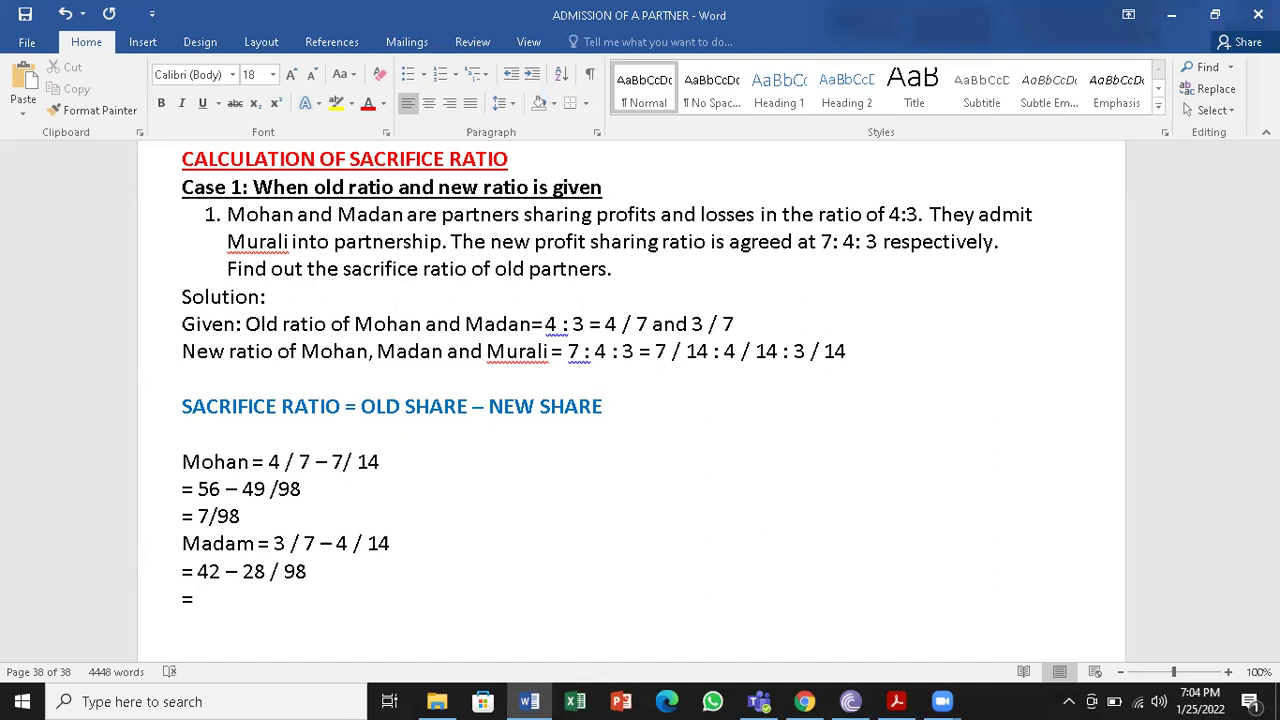
pyautogui.write('14 / 98')
# - Add the concluding line "Sacrifice ratio is 7 : 14 or 1 : 2" below the calculations and save the document
pyautogui.scroll(-1, 818, 478)
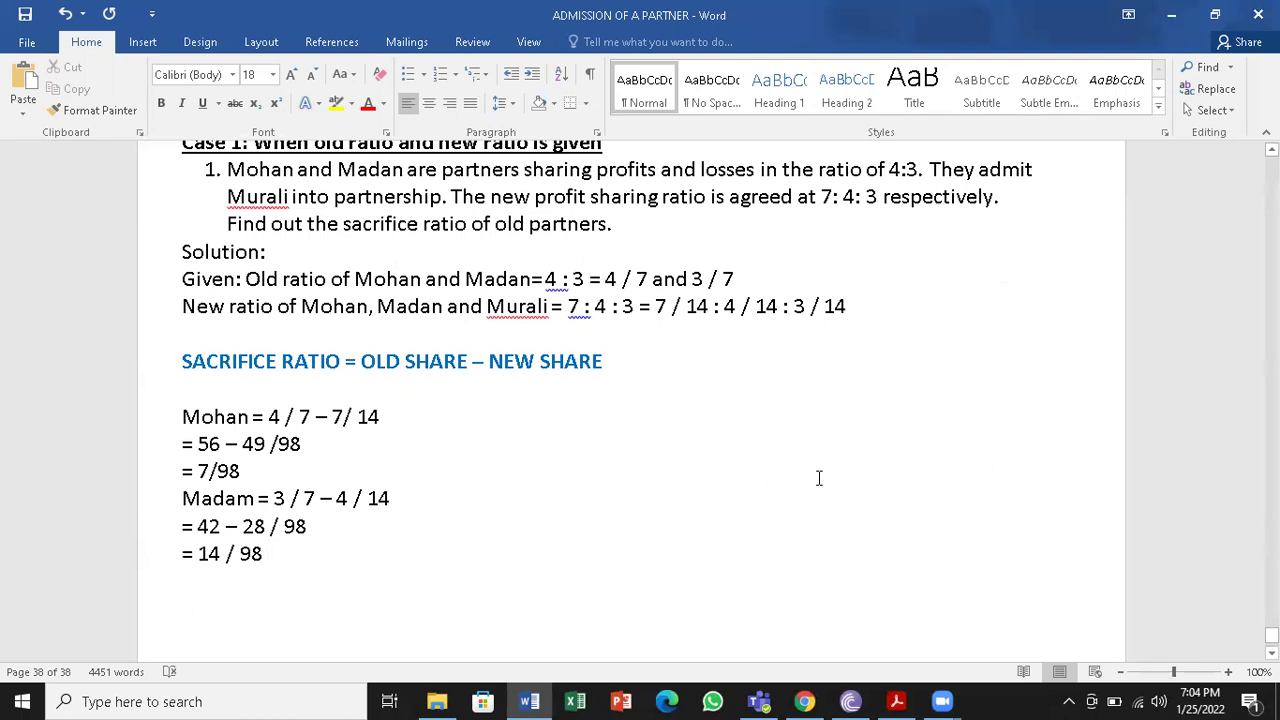
pyautogui.scroll(-1, 818, 478)
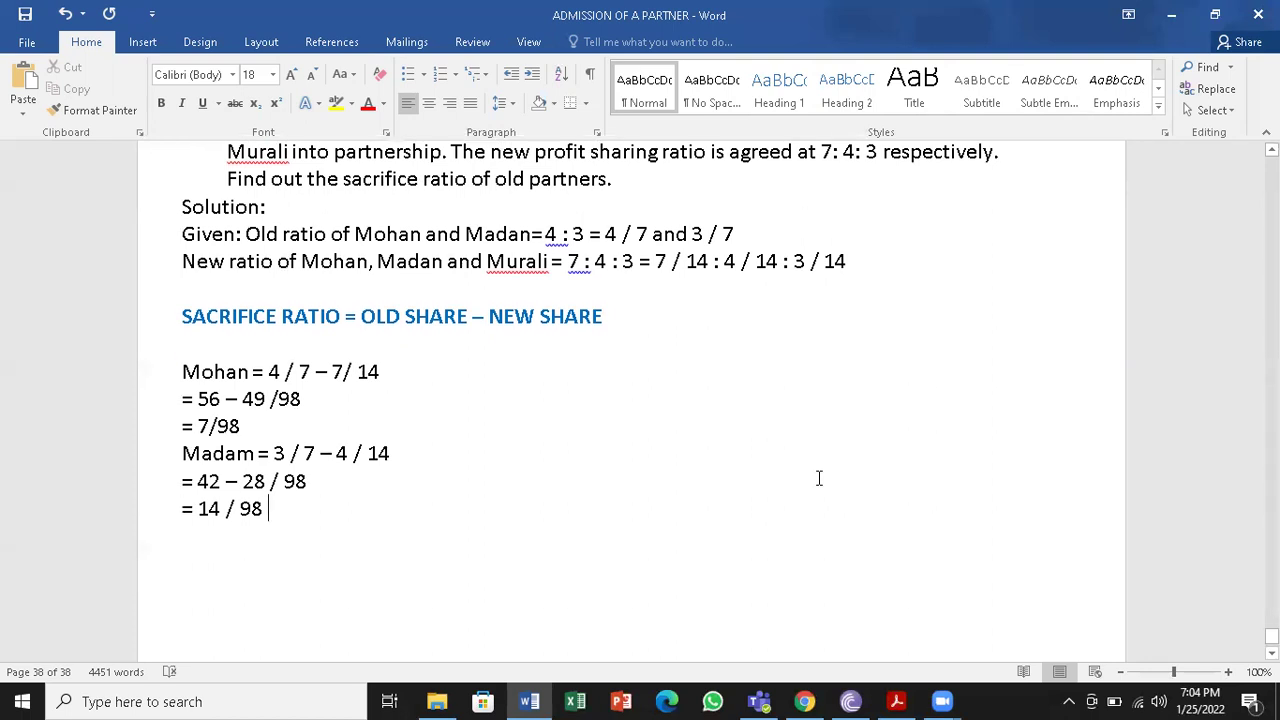
pyautogui.press('Return')
pyautogui.write('Sa')
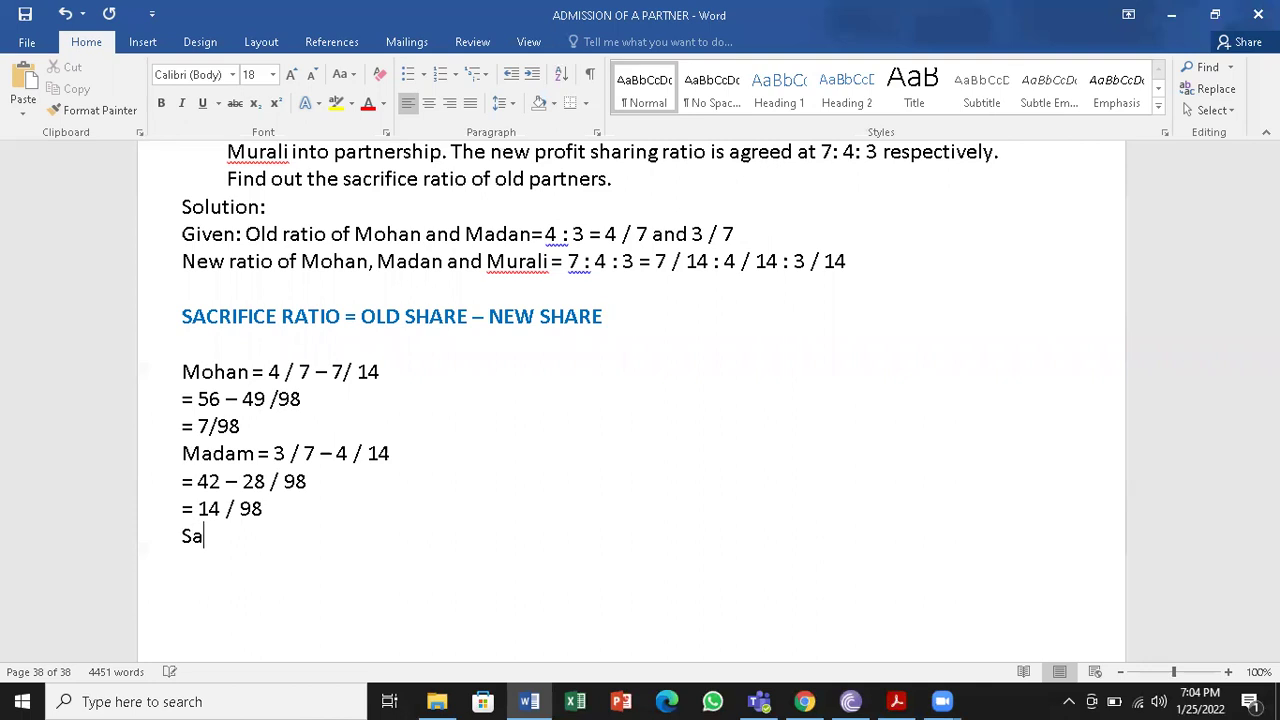
pyautogui.write('crifice ratio is 7')
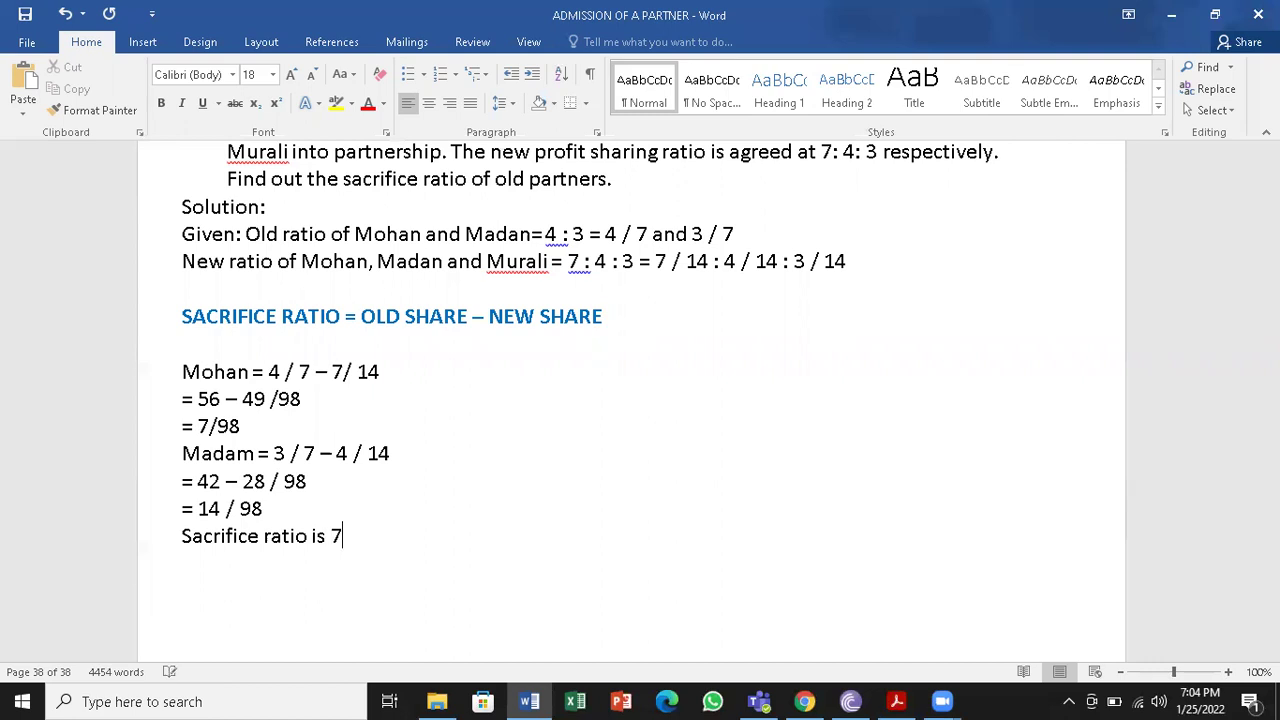
pyautogui.write(' : 14 or 1 : 2')
pyautogui.click(24, 13)
# - Format the concluding "Sacrifice ratio" line in red with an underline
pyautogui.moveTo(177, 532); pyautogui.dragTo(458, 540)
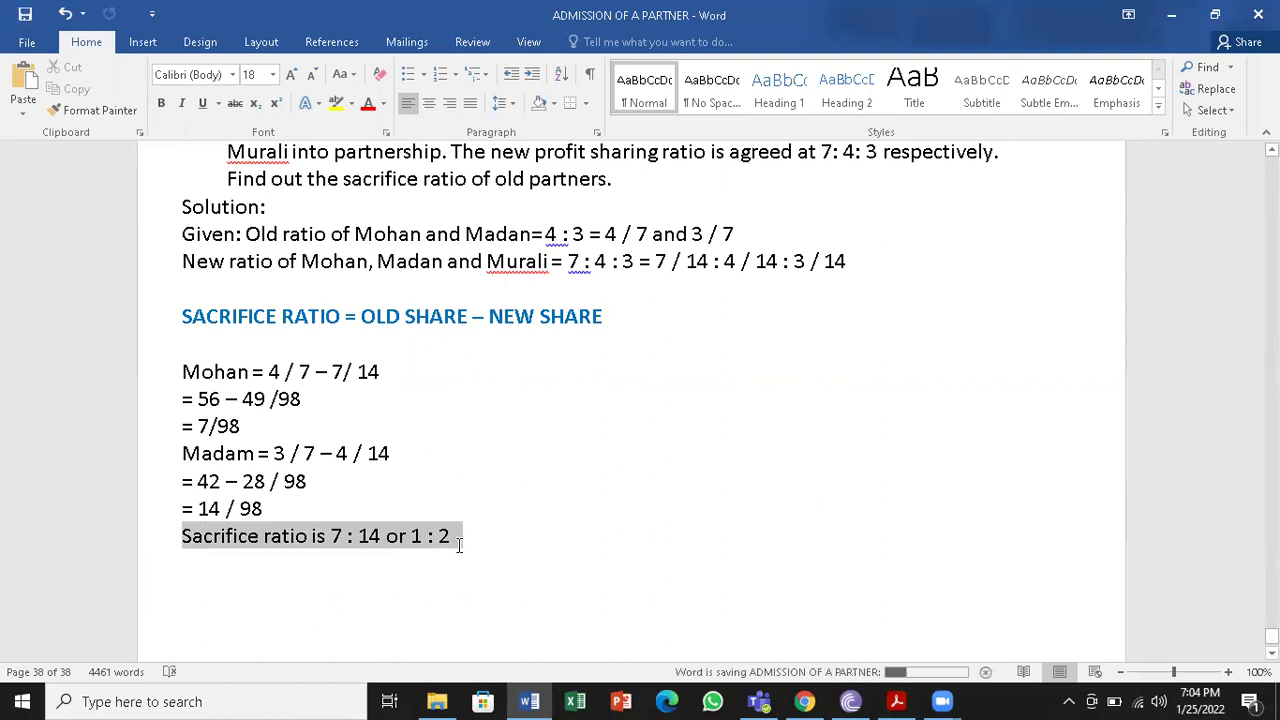
pyautogui.click(368, 103)
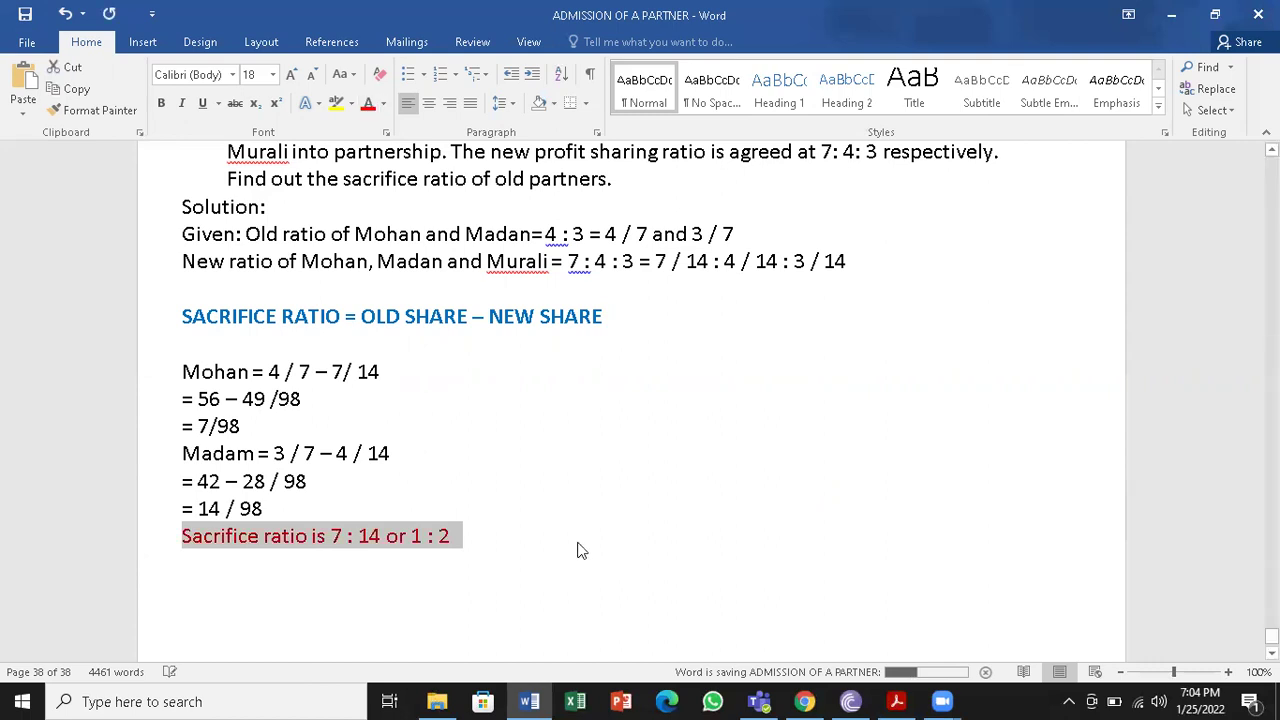
pyautogui.click(202, 103)
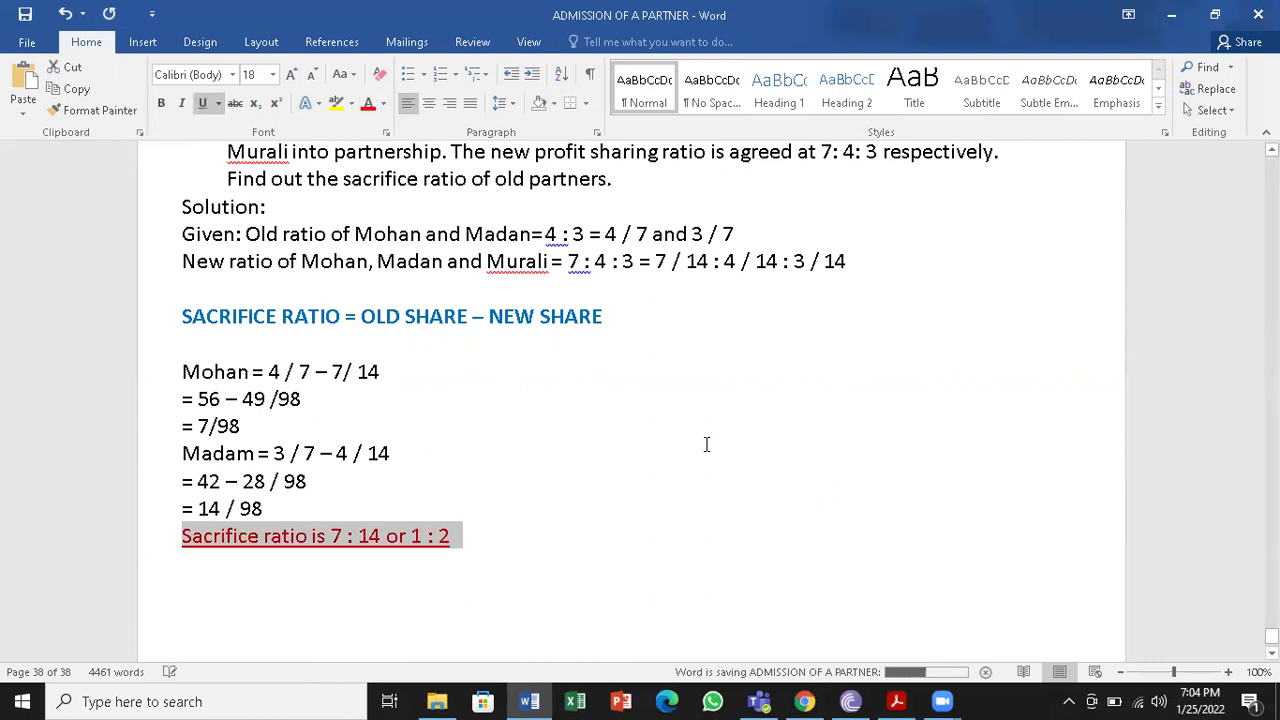
pyautogui.click(392, 453)
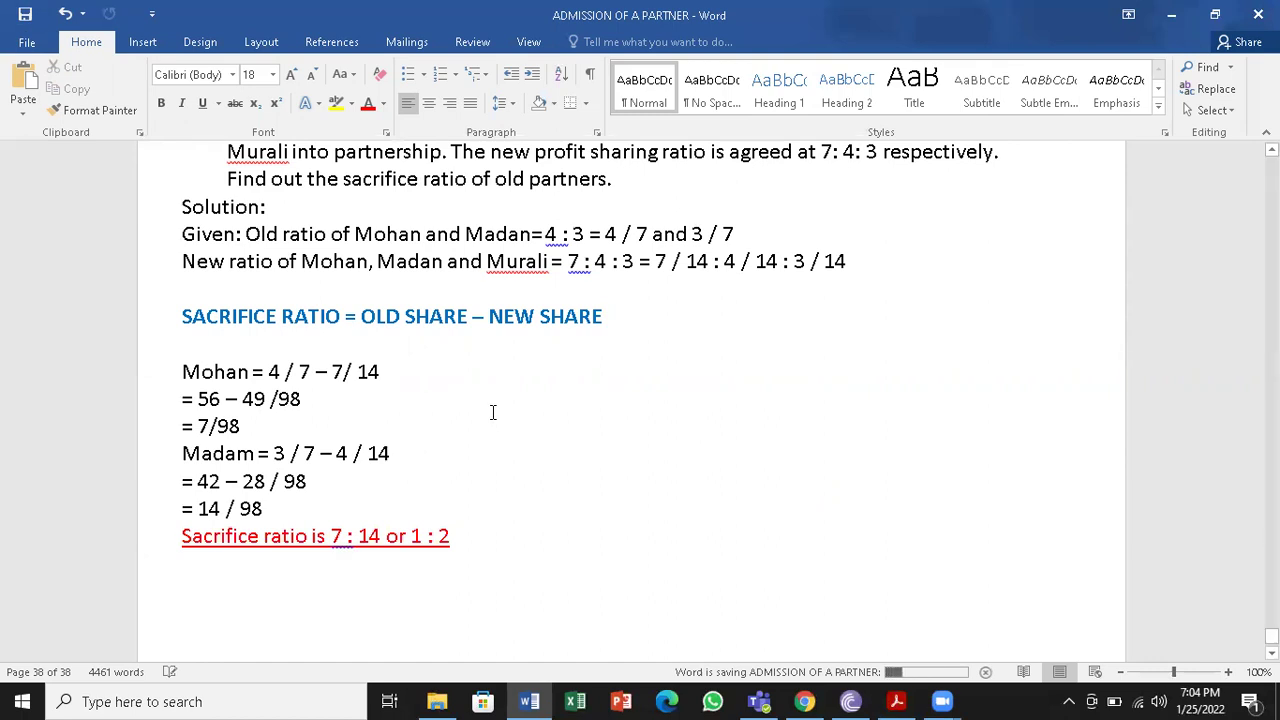
# - Compare the two partners' final fractions with the first ratio stated in the concluding line
pyautogui.moveTo(197, 426); pyautogui.dragTo(249, 425)
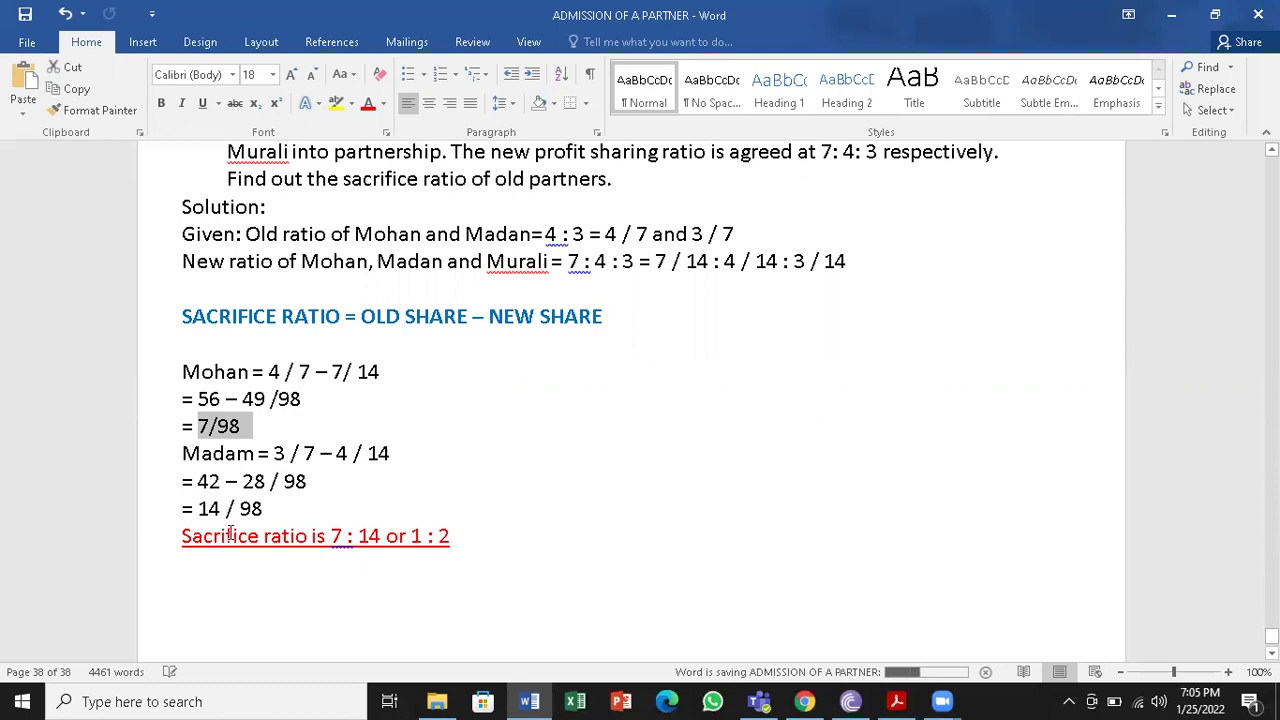
pyautogui.moveTo(198, 508); pyautogui.dragTo(263, 508)
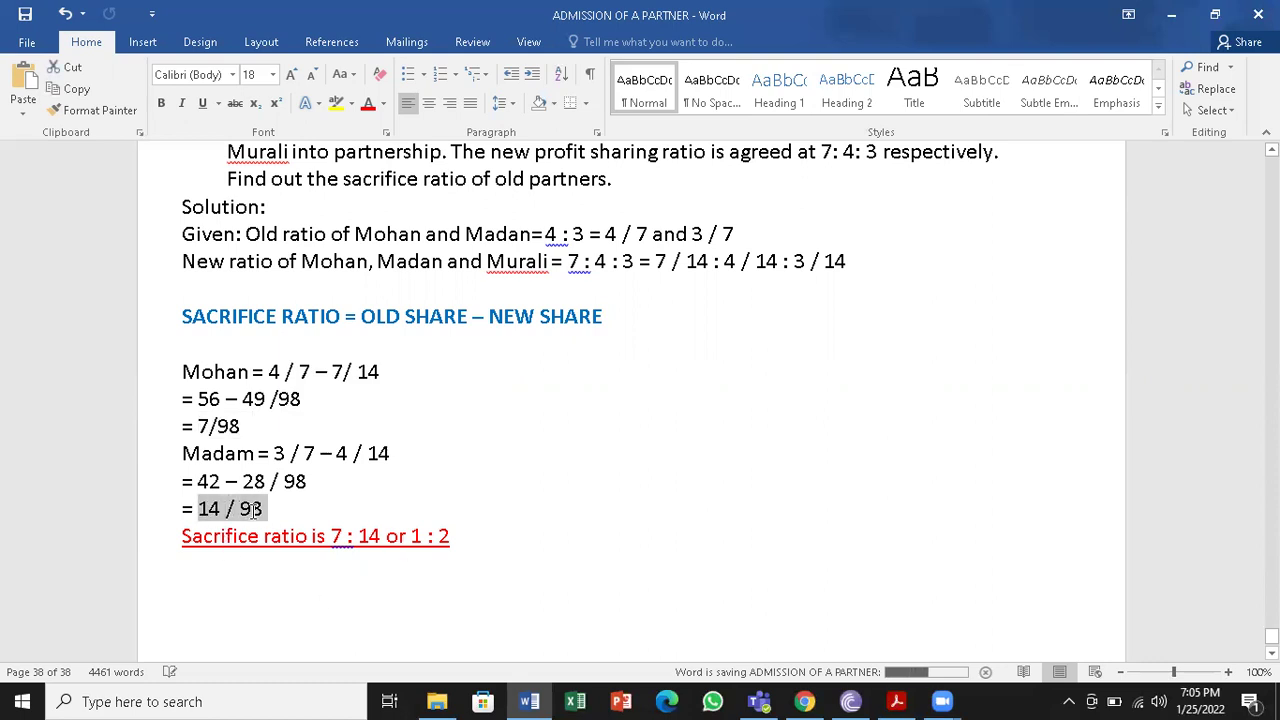
pyautogui.click(321, 585)
pyautogui.moveTo(330, 535); pyautogui.dragTo(385, 535)
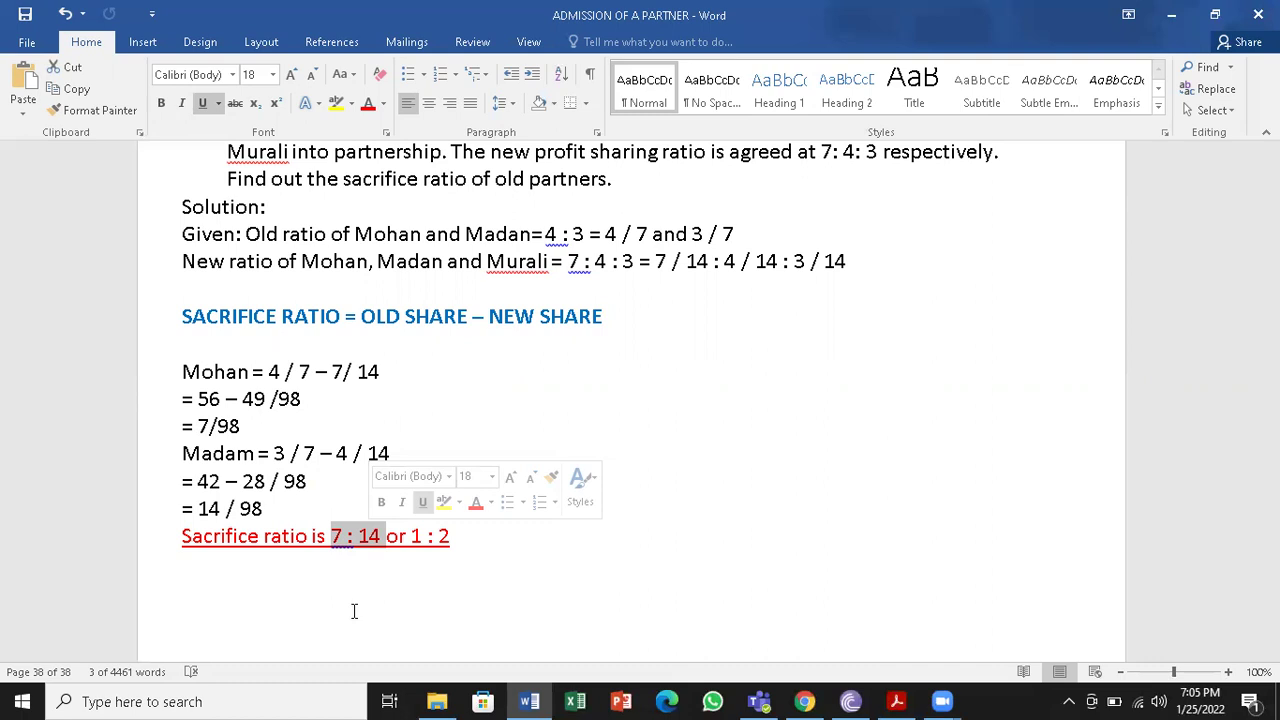
pyautogui.click(400, 563)
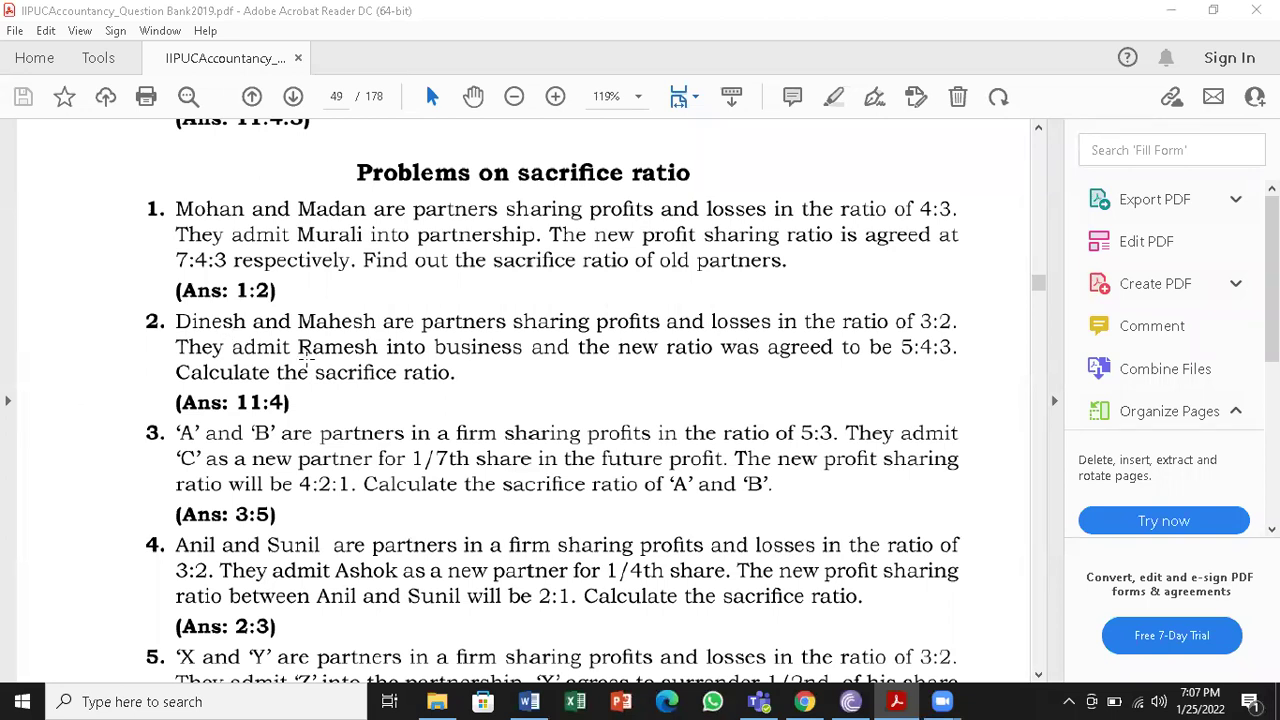
# - Read problem 2 under "Problems on sacrifice ratio" in the PDF question bank
pyautogui.scroll(-1, 197, 340)
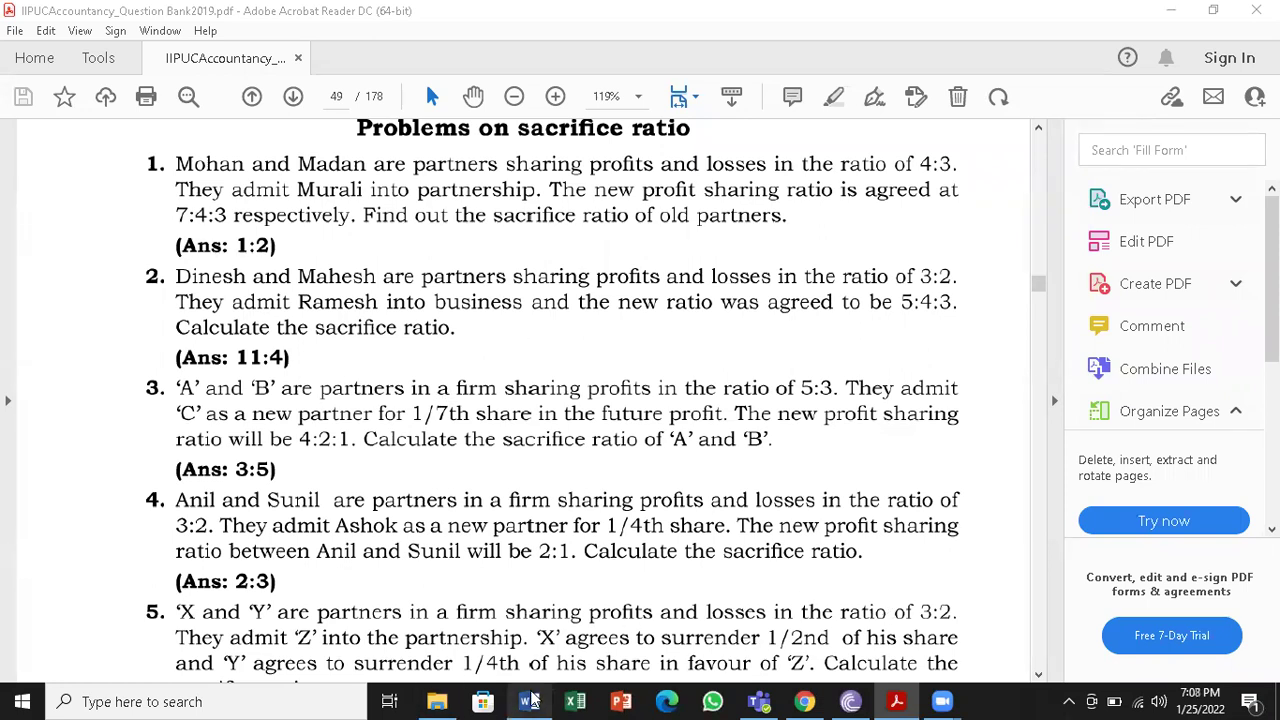
pyautogui.moveTo(530, 700)
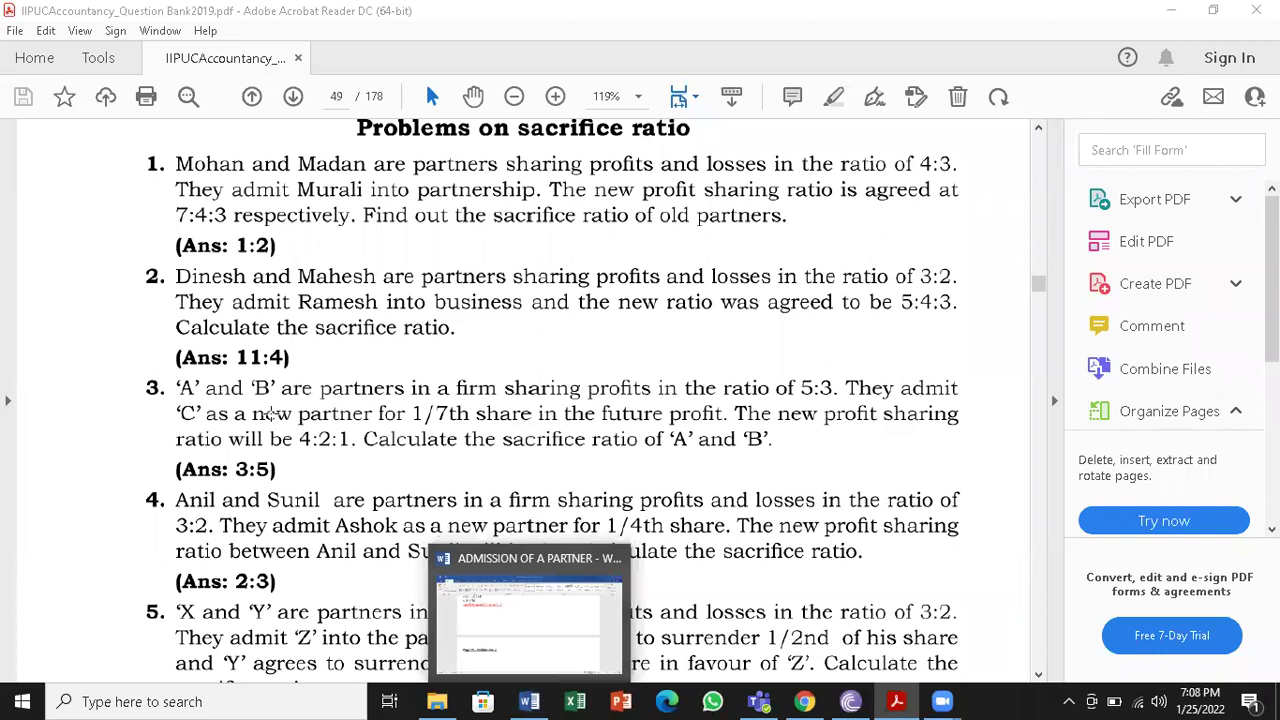
pyautogui.hotkey('ctrl', 'a')
pyautogui.click(513, 422)
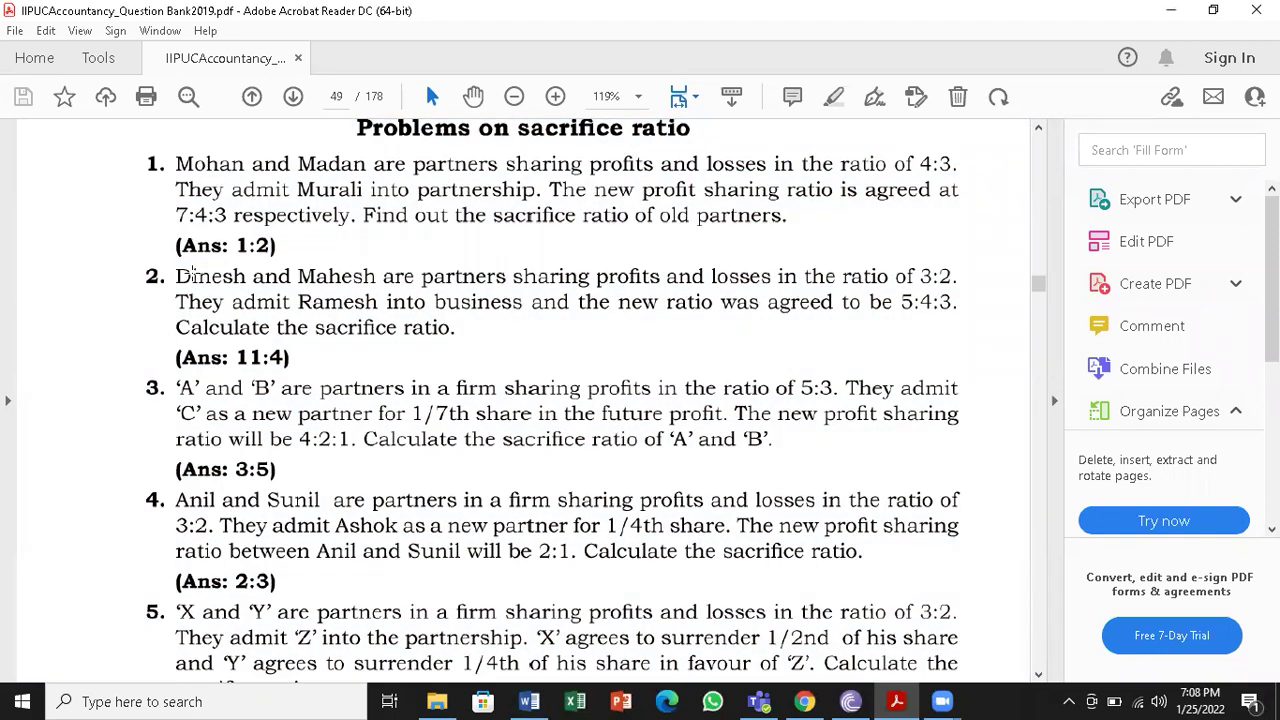
# - Switch to Word and copy the first problem's "Solution:" line to below the "Page 33 -- Problem No. 2" heading
pyautogui.click(530, 701)
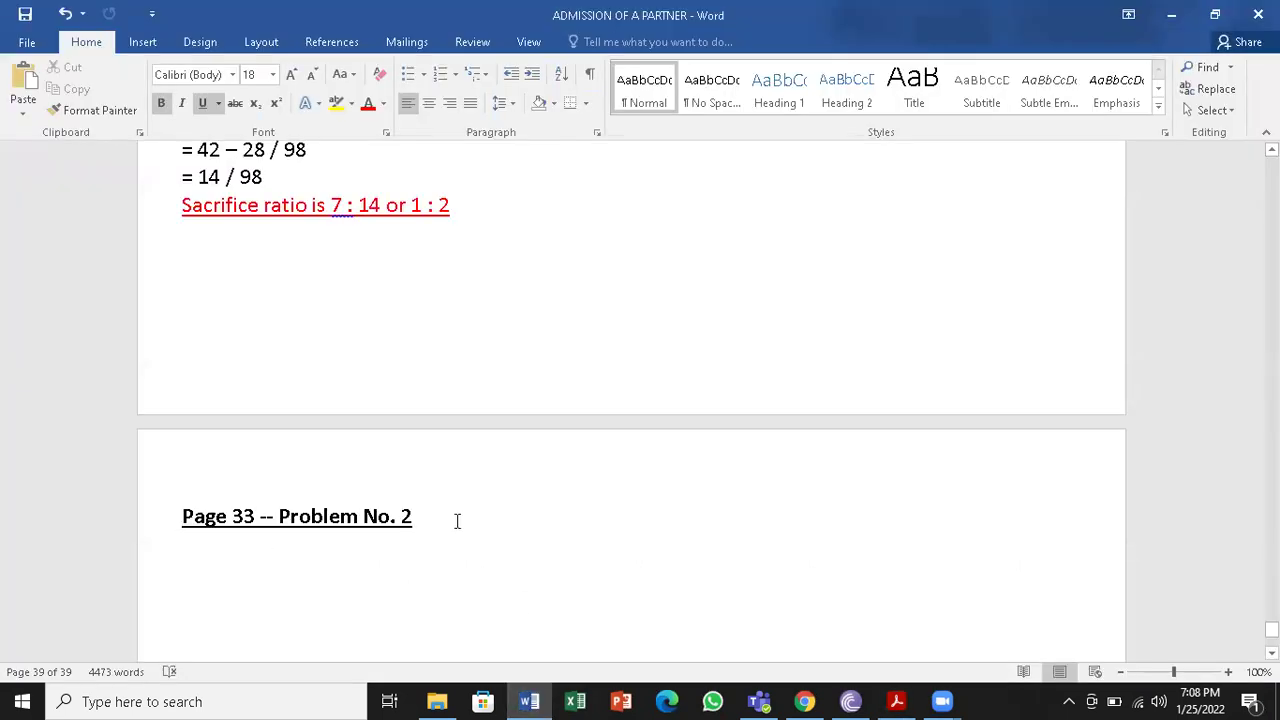
pyautogui.scroll(3, 457, 521)
pyautogui.scroll(1, 457, 521)
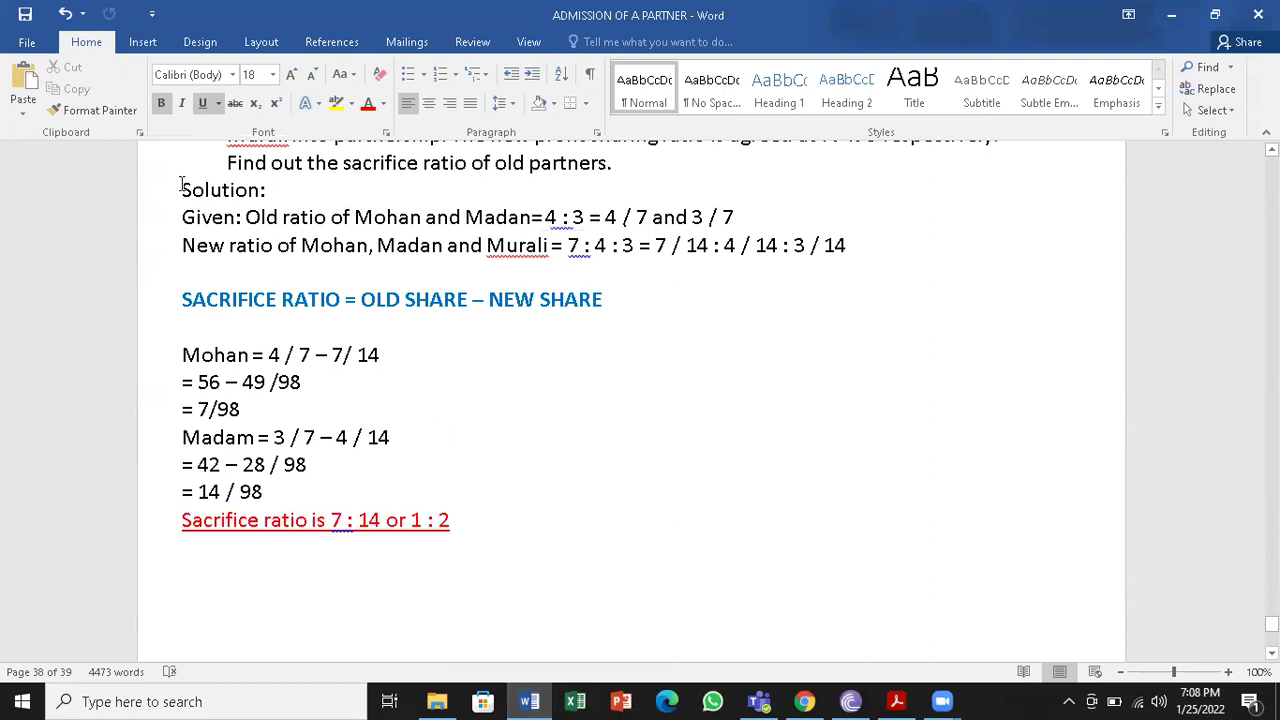
pyautogui.moveTo(182, 190); pyautogui.dragTo(283, 190)
pyautogui.hotkey('ctrl', 'c')
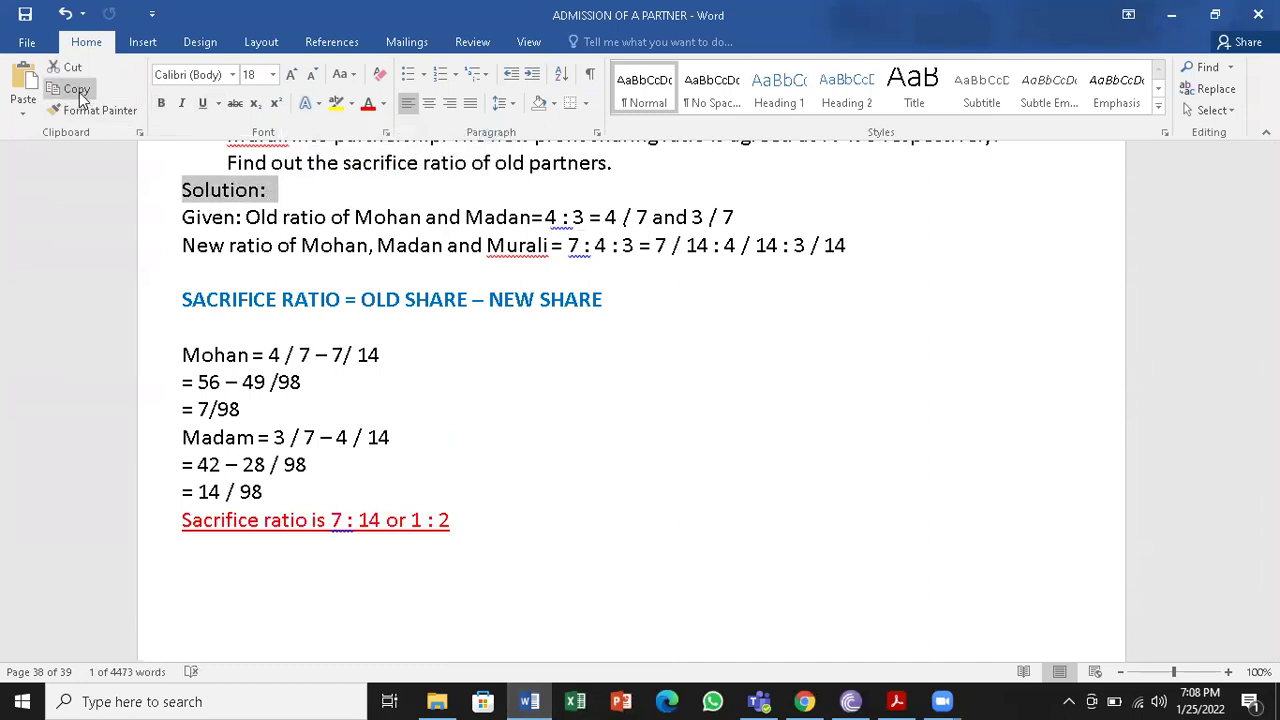
pyautogui.scroll(-5, 580, 545)
pyautogui.click(206, 371)
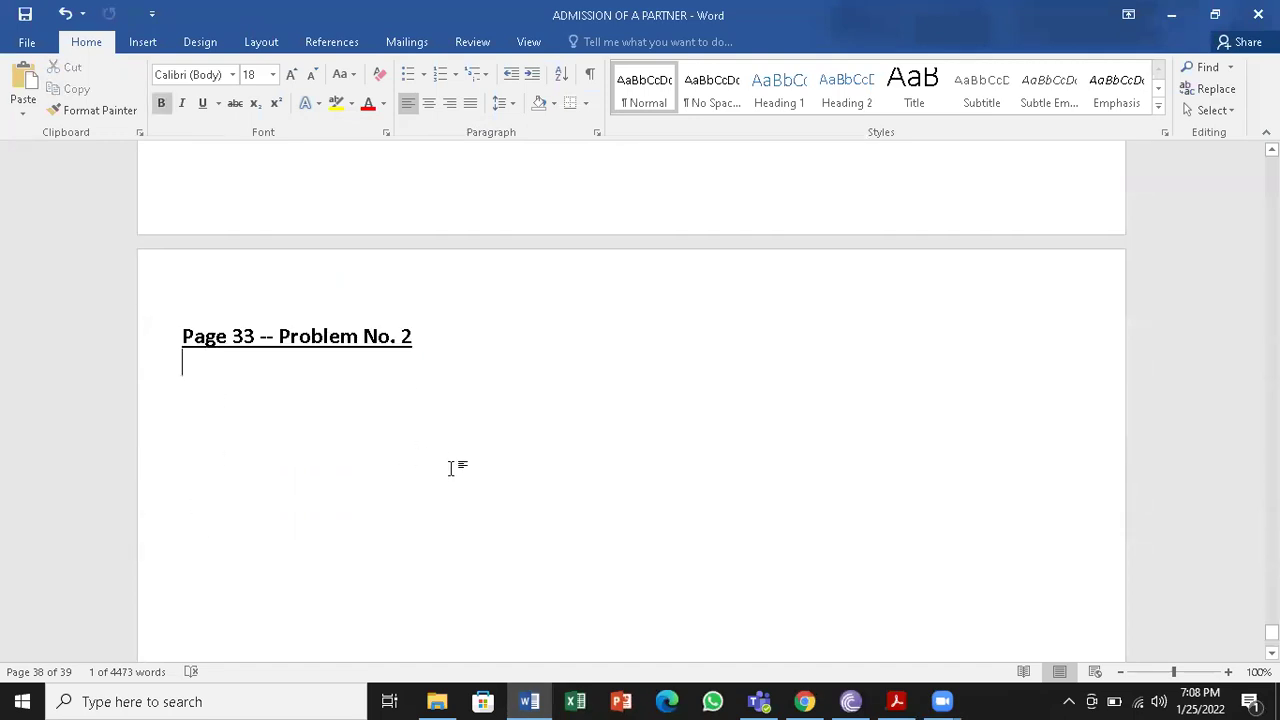
pyautogui.hotkey('ctrl', 'v')
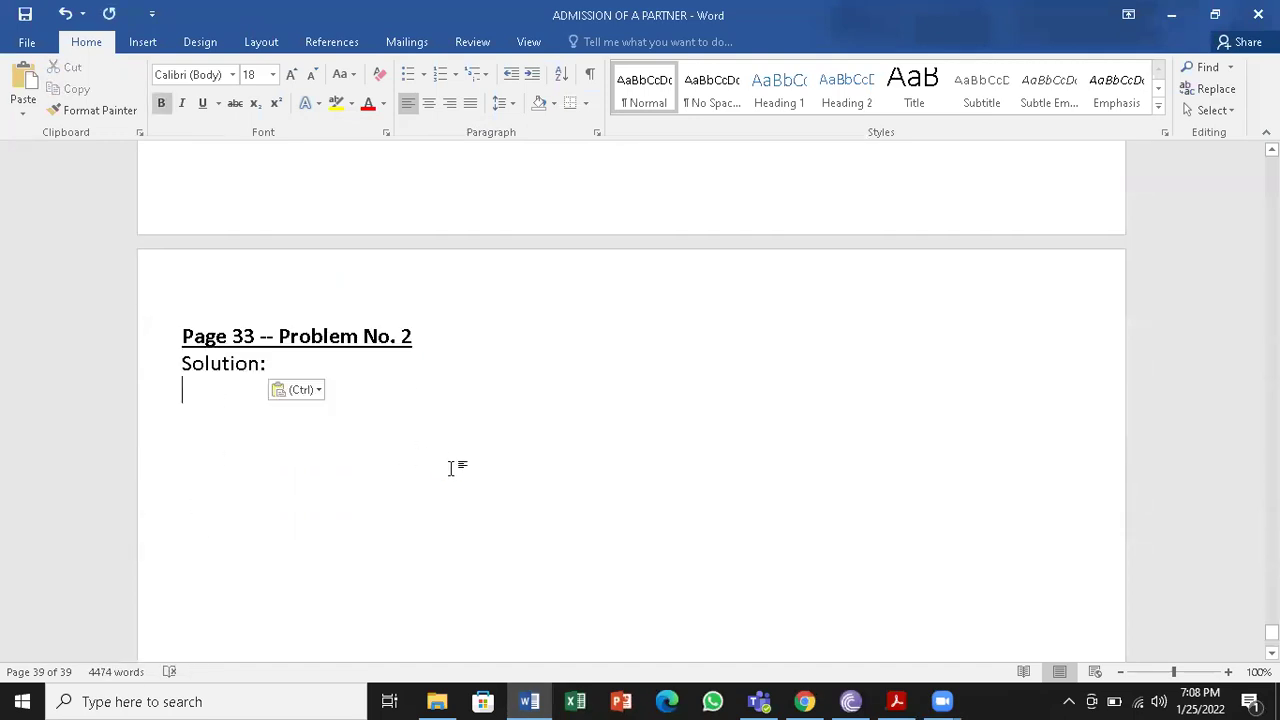
# - Add a "Given:" label below "Solution:" and set its font colour to black
pyautogui.write('Given')
pyautogui.press('BackSpace')
pyautogui.write(':')
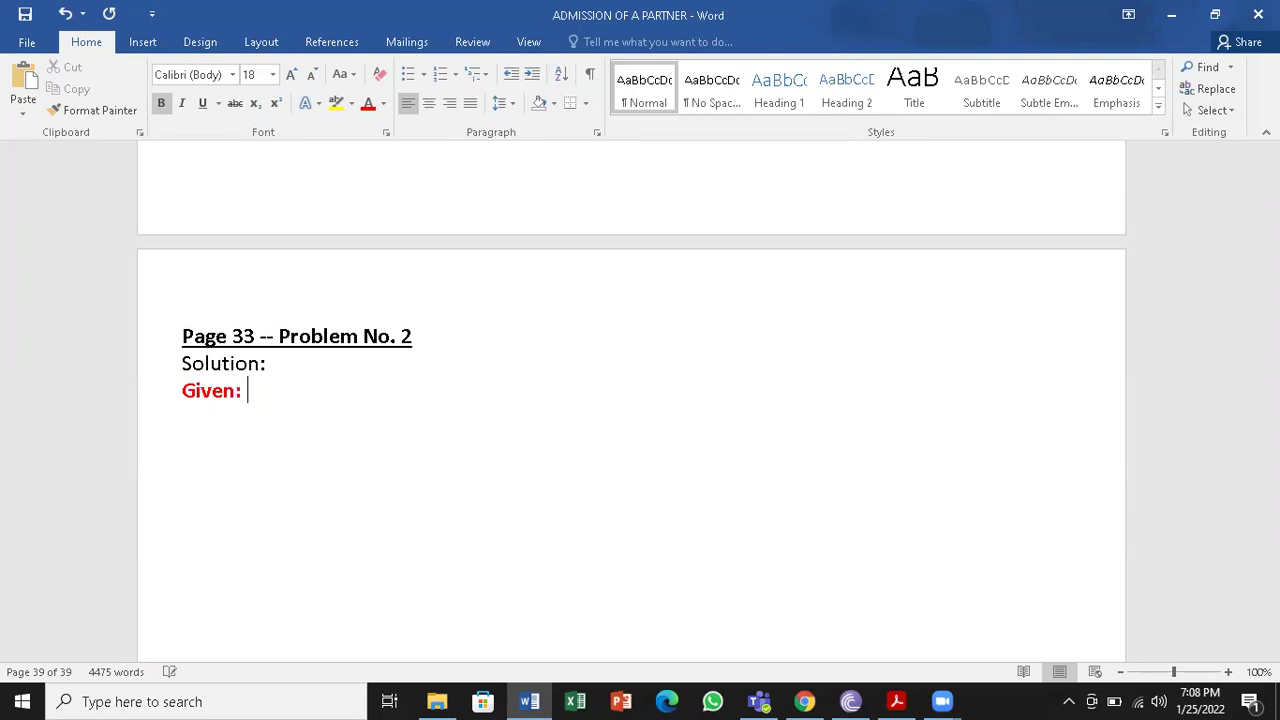
pyautogui.moveTo(180, 391); pyautogui.dragTo(242, 392)
pyautogui.click(383, 104)
pyautogui.click(366, 129)
pyautogui.click(309, 426)
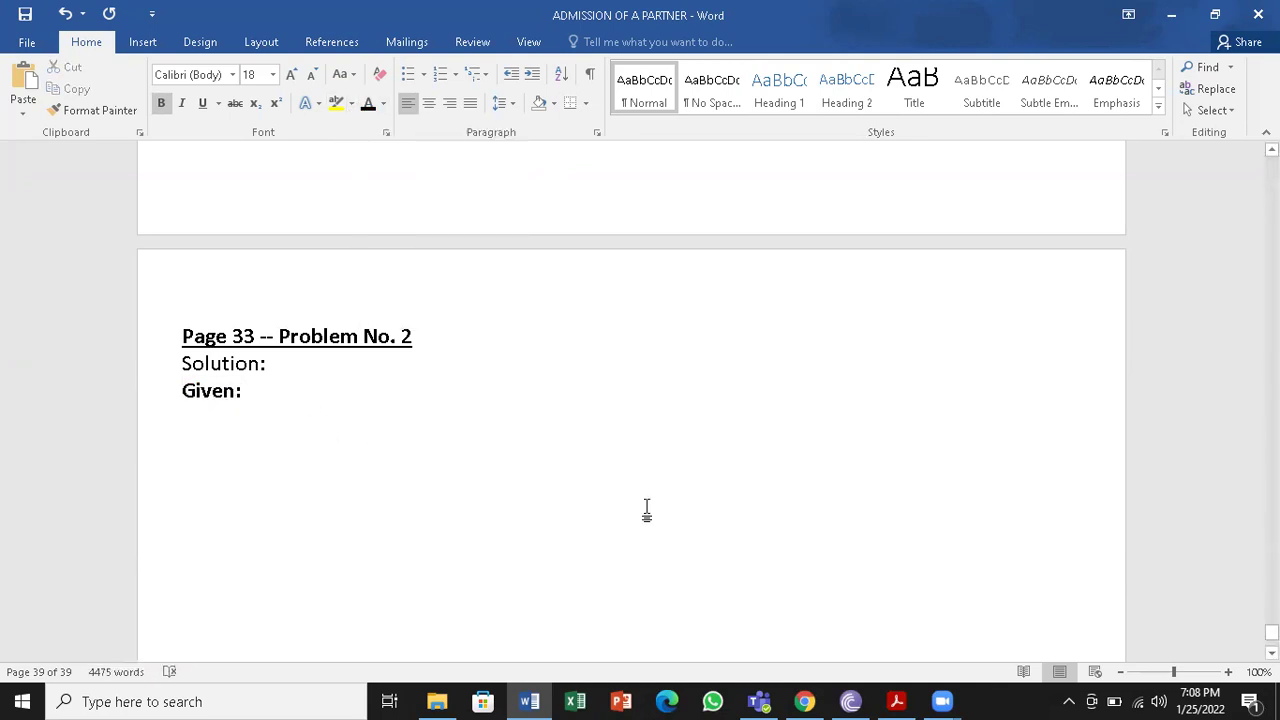
# - Check problem 2 in the PDF, and in Word write "old ratio of" with the two old partners' names after "Given:"
pyautogui.click(896, 701)
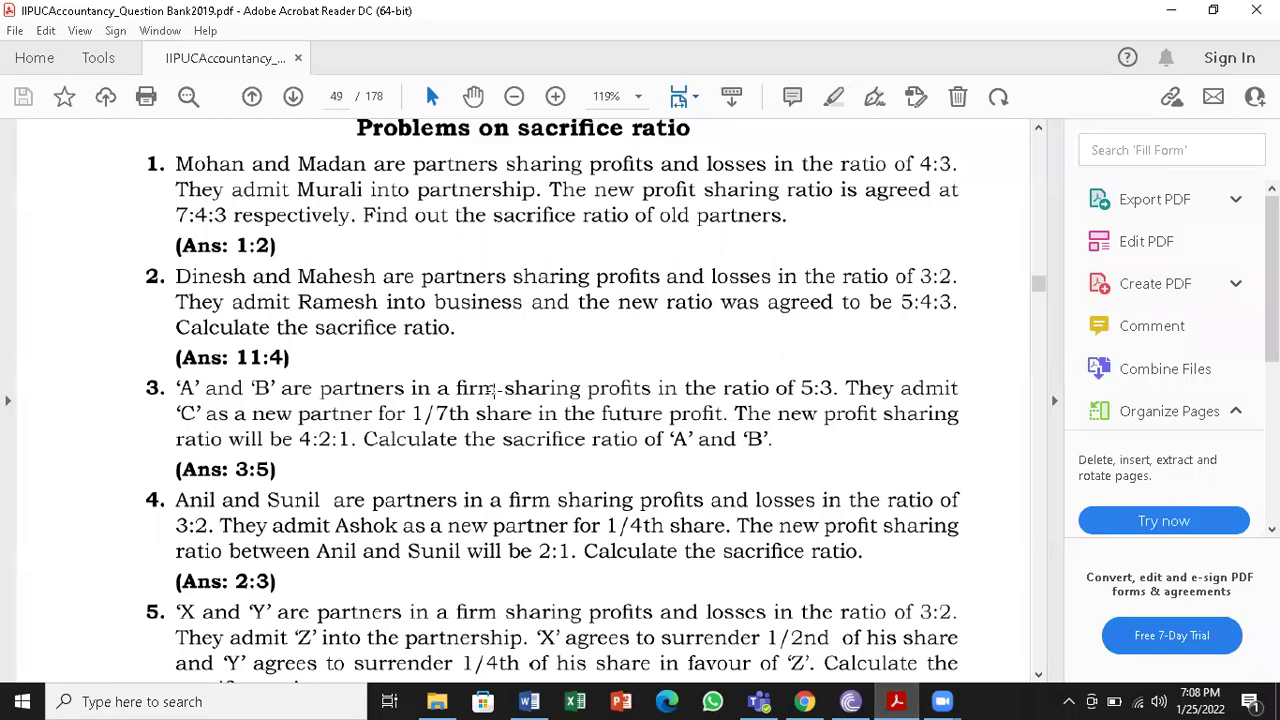
pyautogui.click(530, 701)
pyautogui.write('ol')
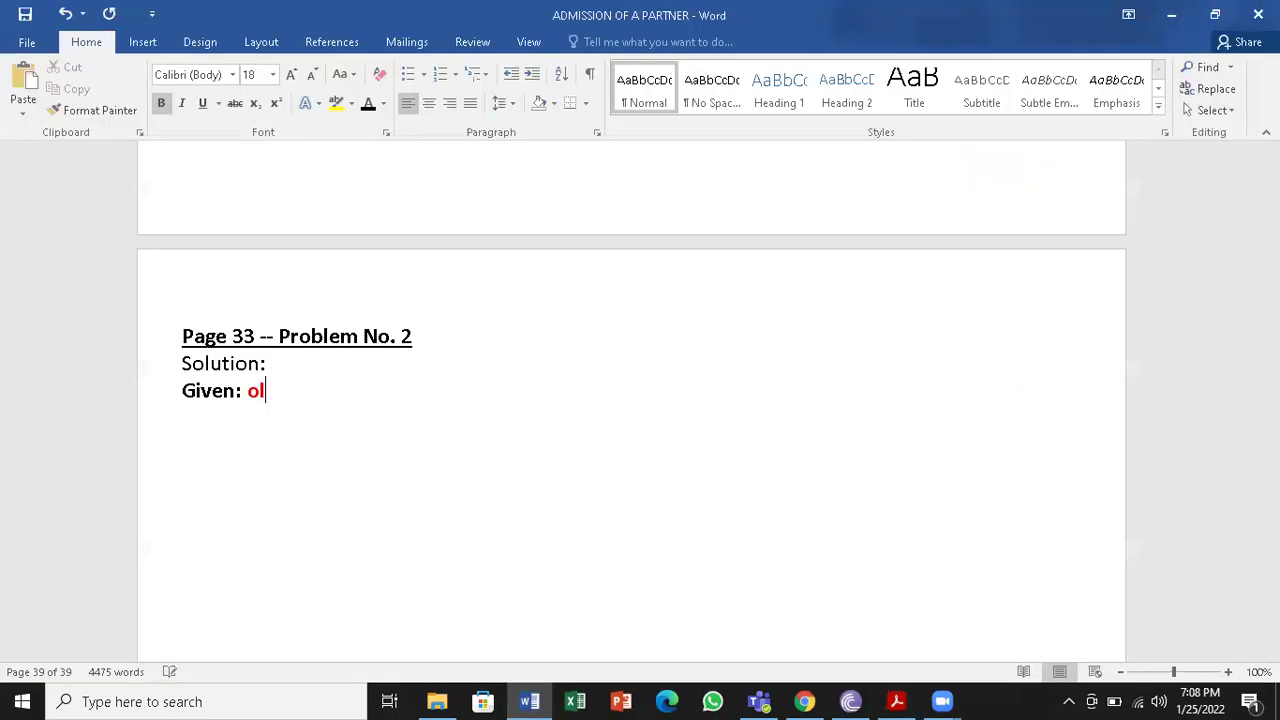
pyautogui.write('d ratio ')
pyautogui.write('=')
pyautogui.press('BackSpace')
pyautogui.press('BackSpace')
pyautogui.write('of ')
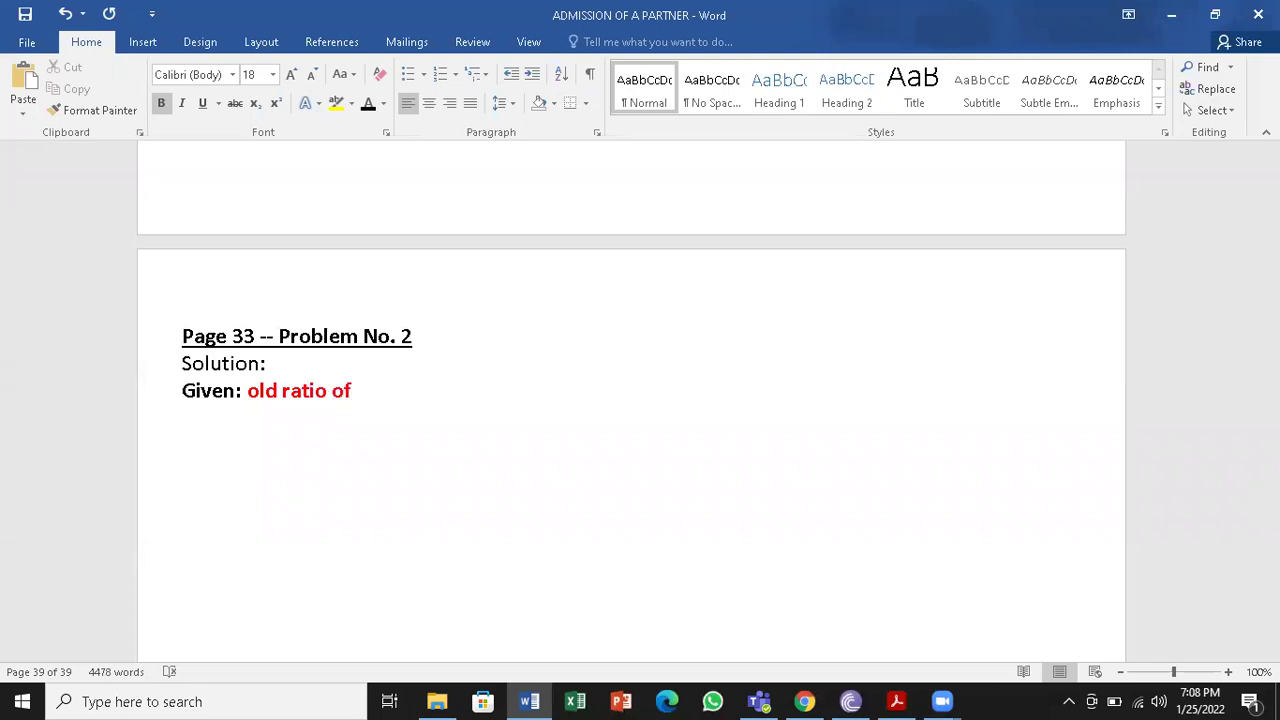
pyautogui.write('Dinesh and Mahesh')
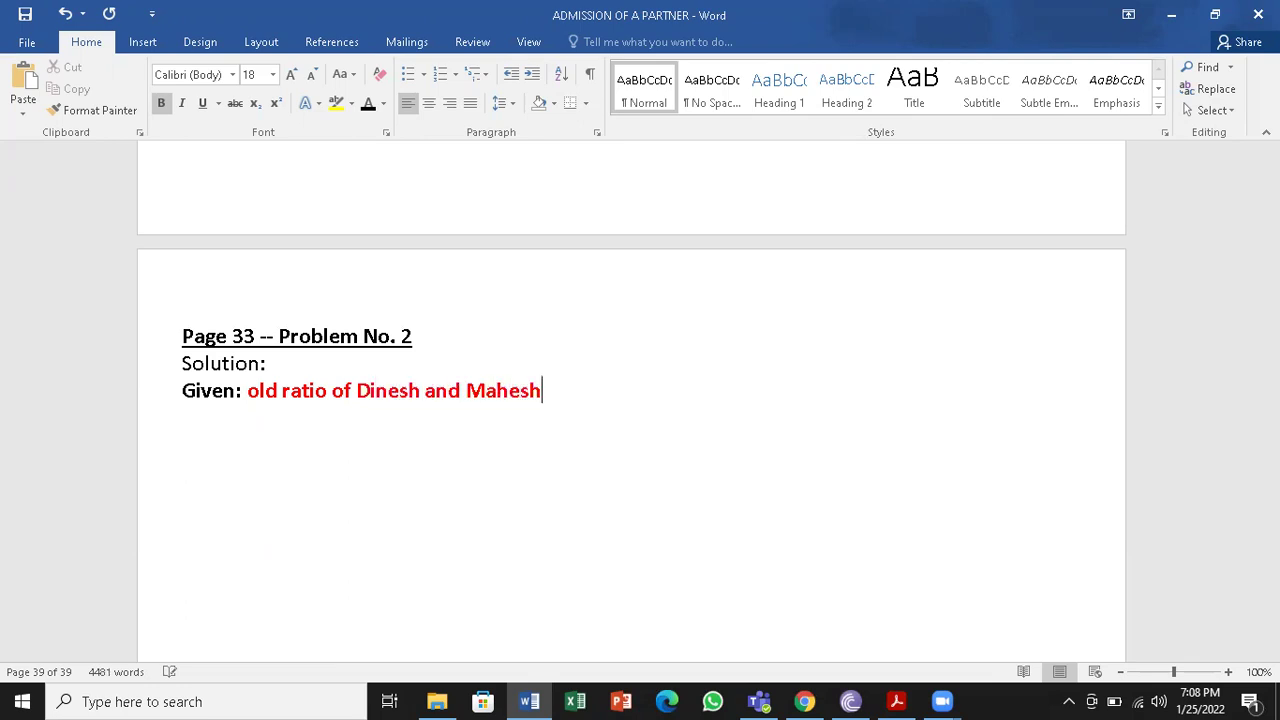
# - Save the document and set the font colour of the whole "Given:" line to black
pyautogui.hotkey('ctrl', 's')
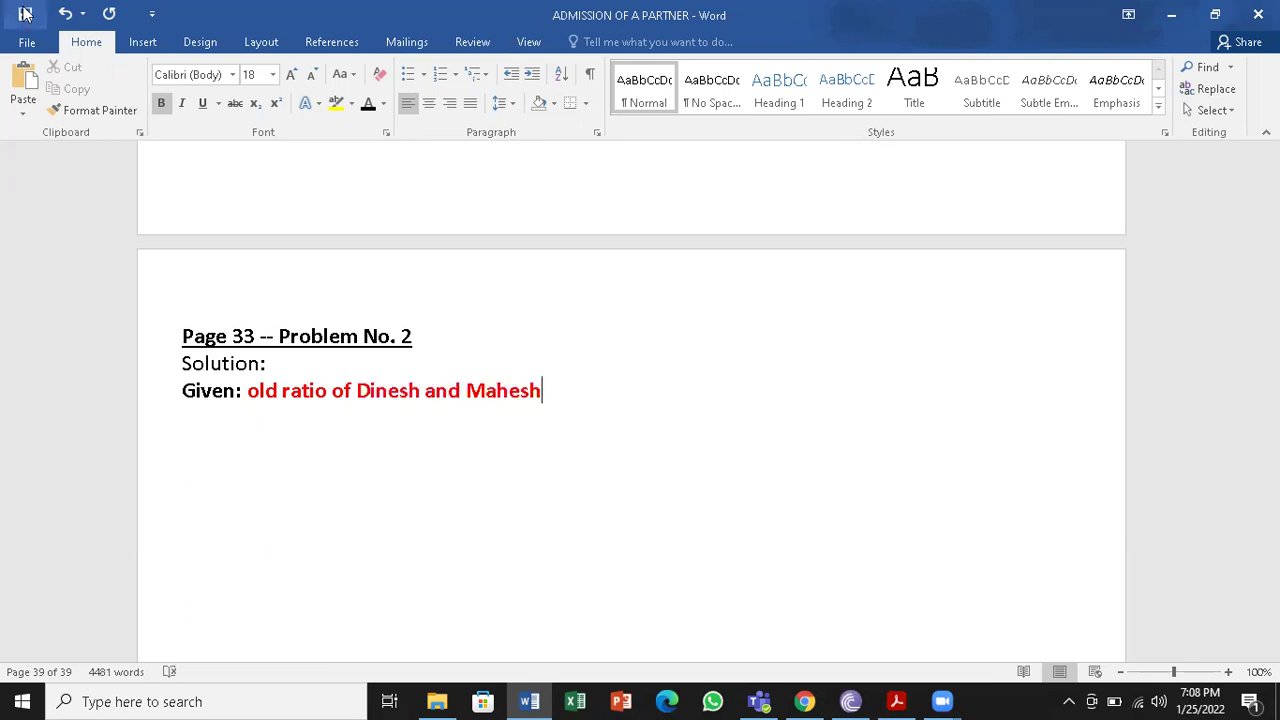
pyautogui.moveTo(182, 397); pyautogui.dragTo(540, 402)
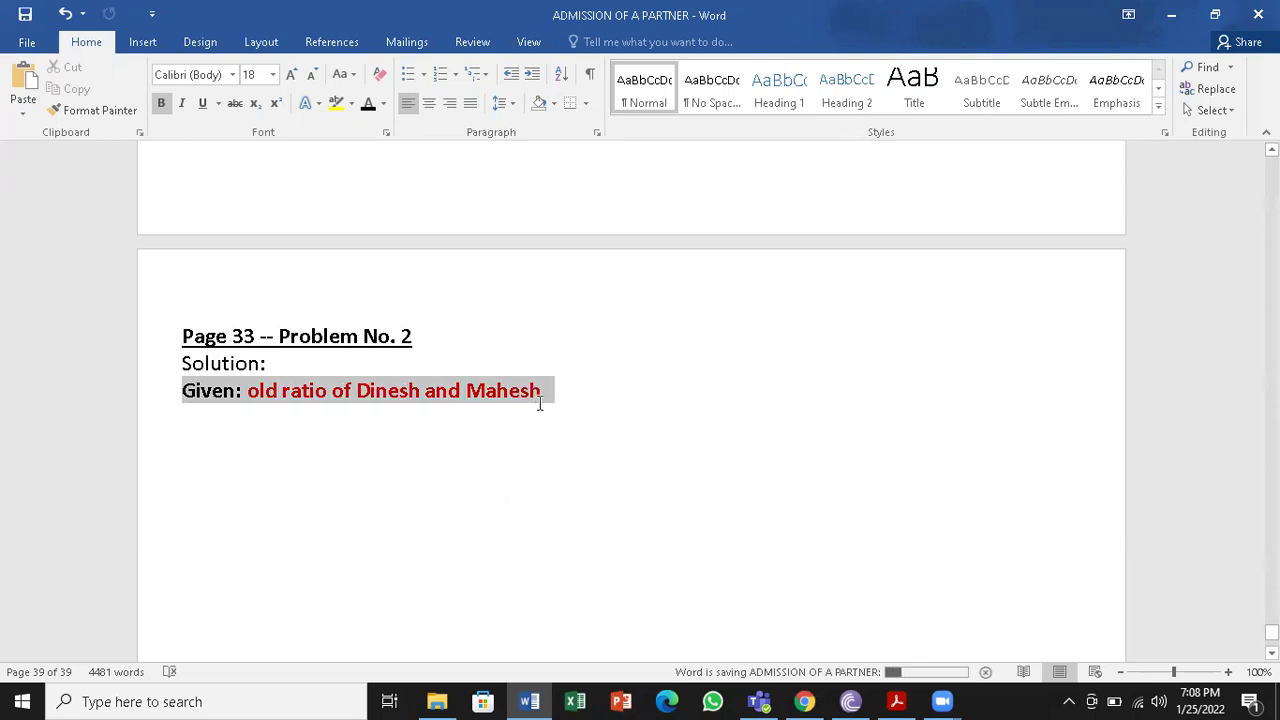
pyautogui.click(368, 112)
pyautogui.click(591, 417)
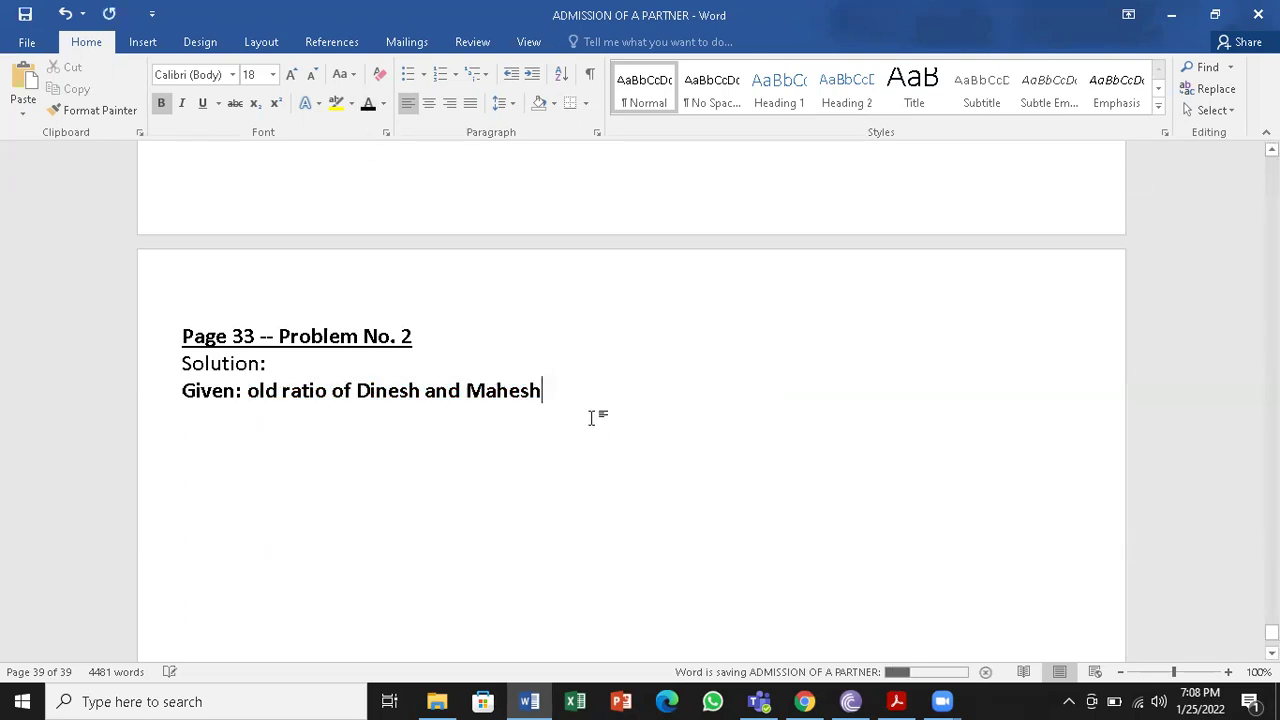
# - Complete the old ratio in the "Given:" line with "= 3 : 2 = 3/5 and 2 / 5"
pyautogui.write('= ')
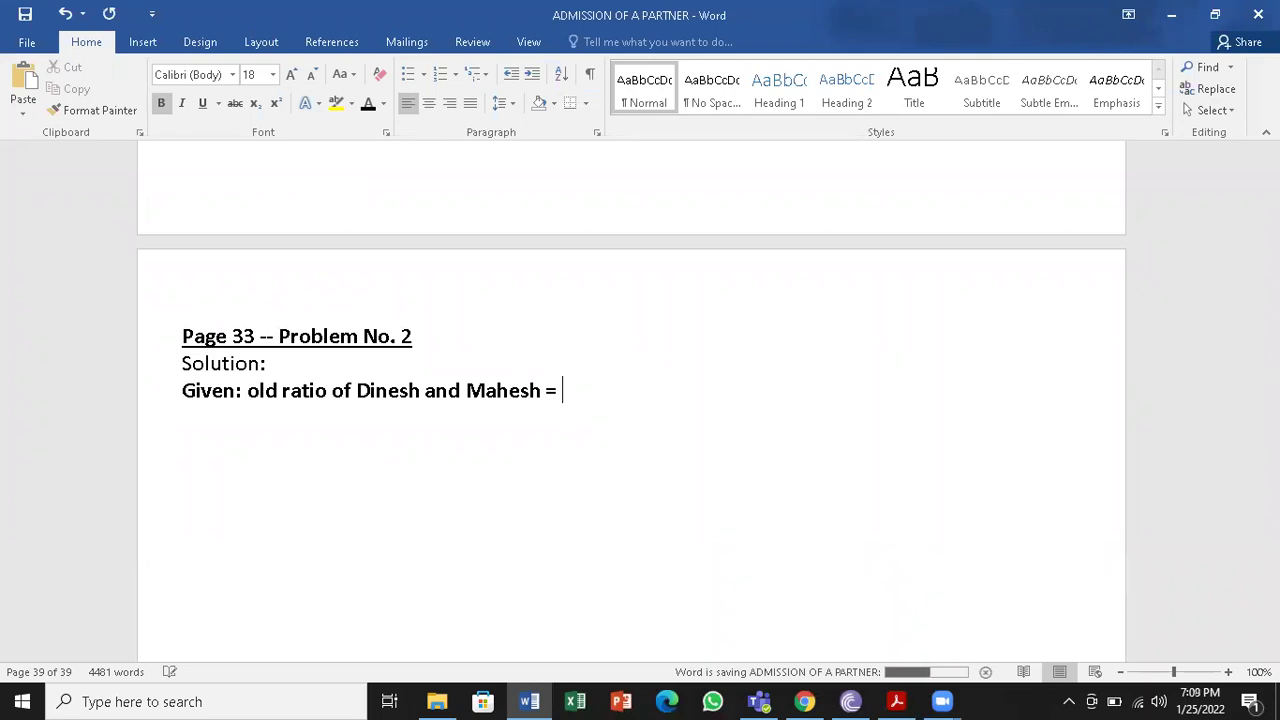
pyautogui.write('3 : 2 = 3/5 and ')
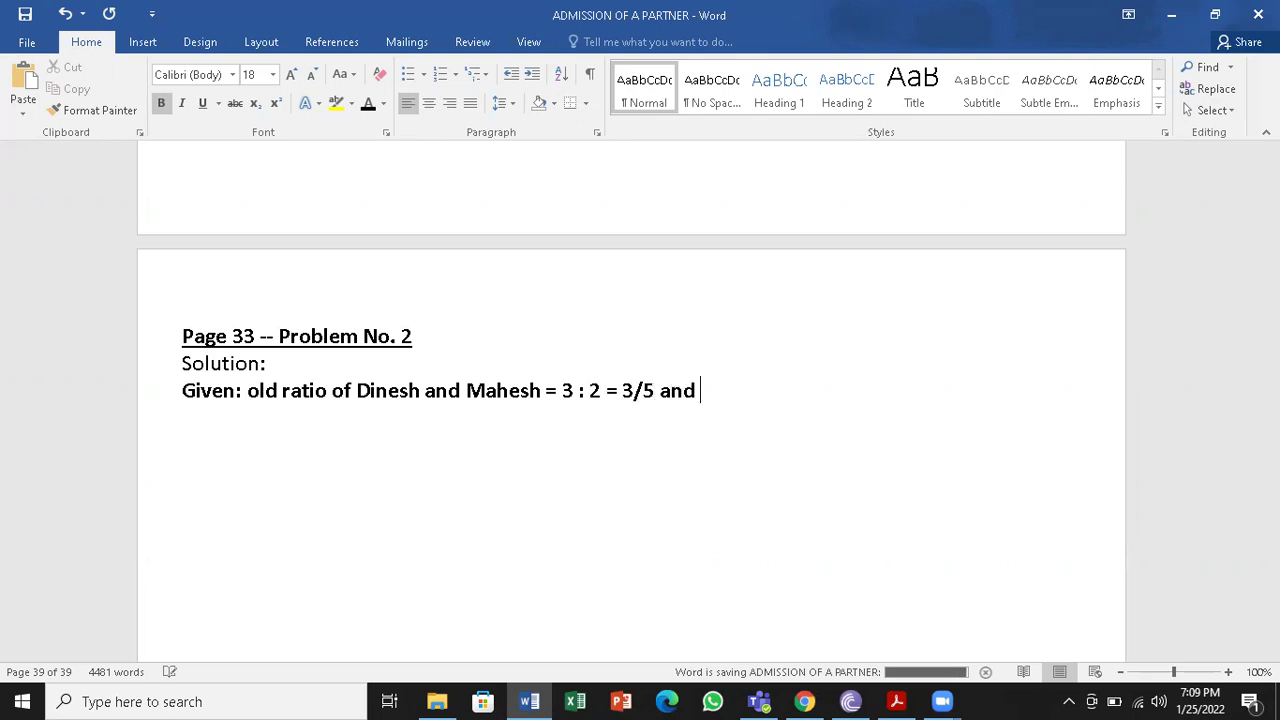
pyautogui.write('2 / 5')
# - Start a line below the old ratio reading "New ratio of" with the names of all three partners, followed by "="
pyautogui.press('Return')
pyautogui.write('New r')
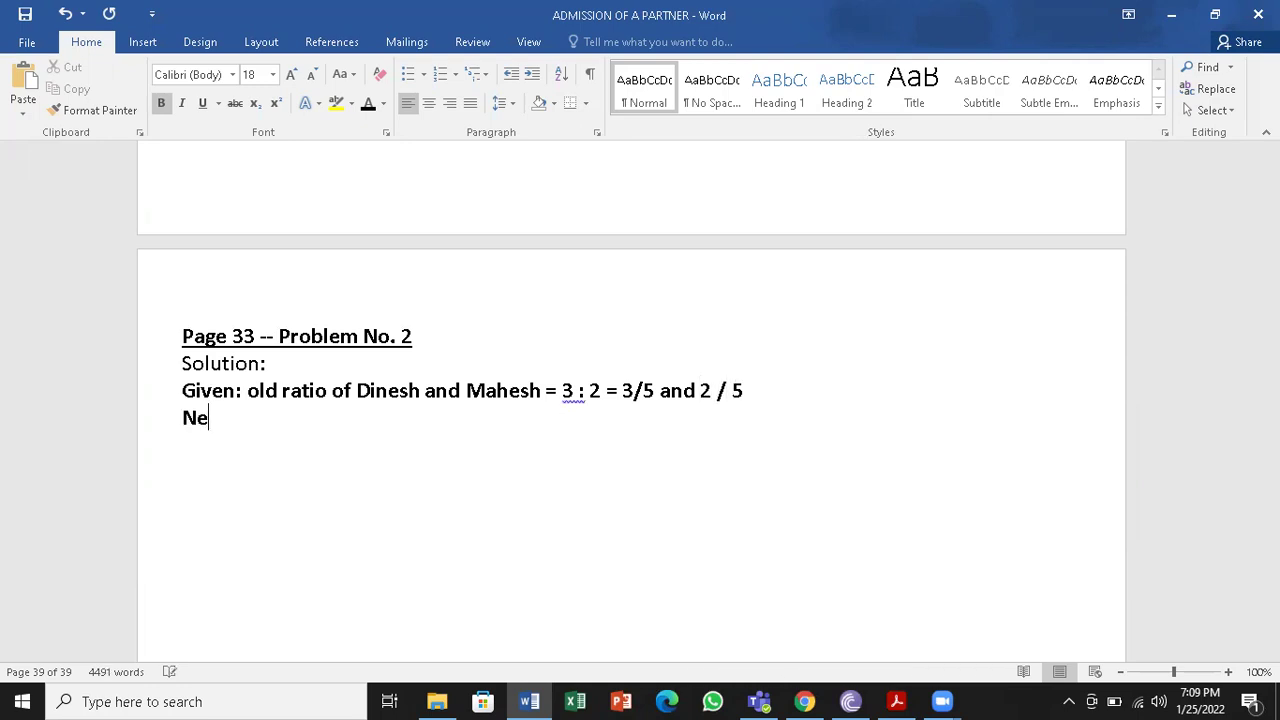
pyautogui.write('tio of din')
pyautogui.press('BackSpace')
pyautogui.press('BackSpace')
pyautogui.press('BackSpace')
pyautogui.write('Dinesh')
pyautogui.write(' a')
pyautogui.press('BackSpace')
pyautogui.write(', Ma')
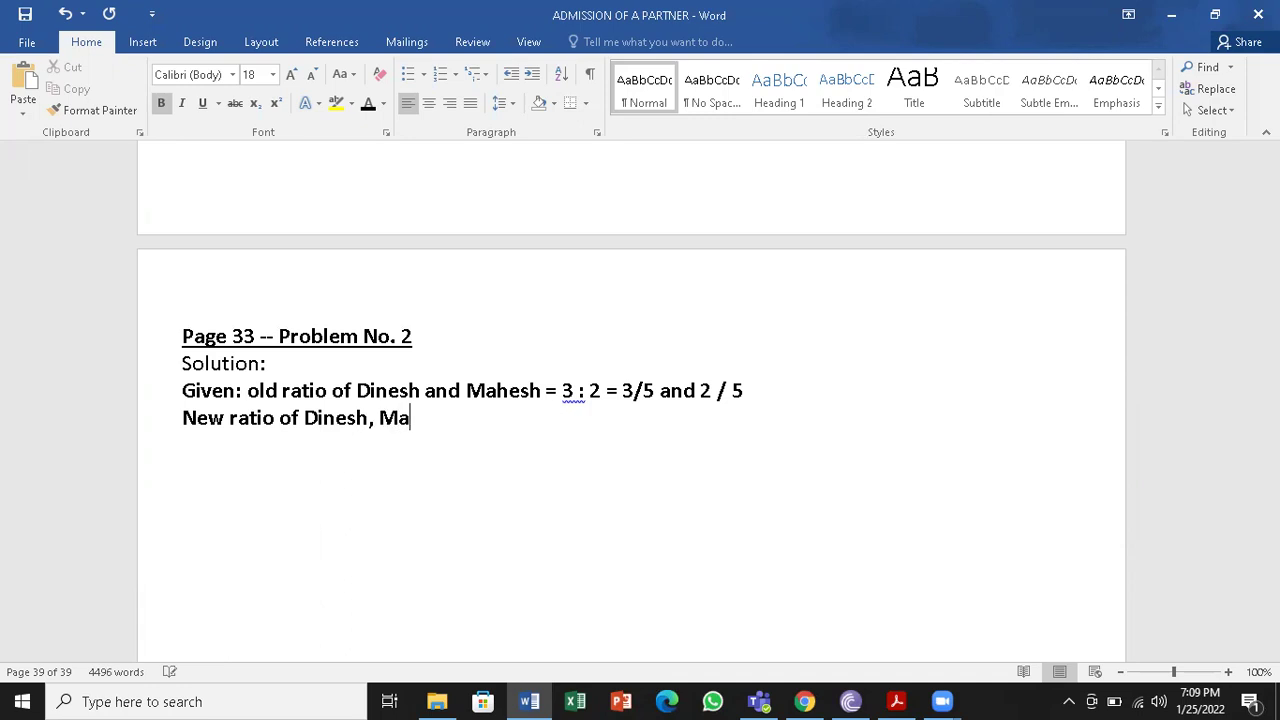
pyautogui.write('hesh and ')
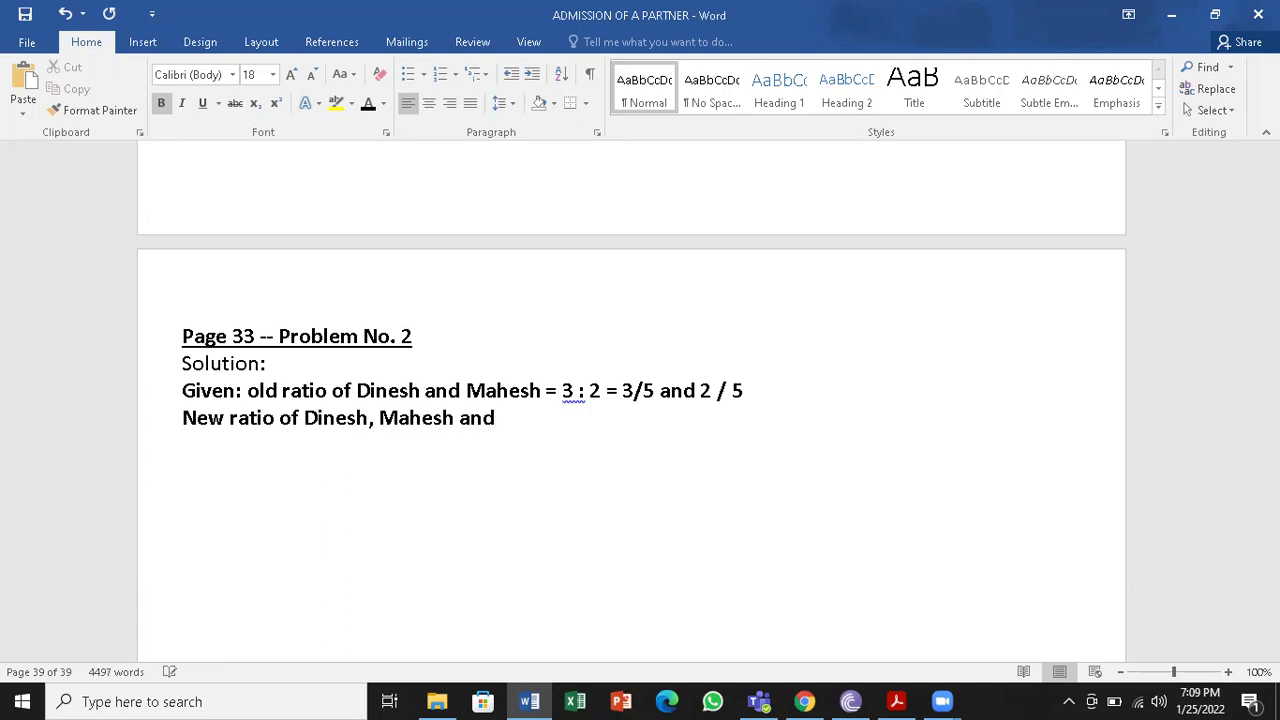
pyautogui.write('Ramesh =')
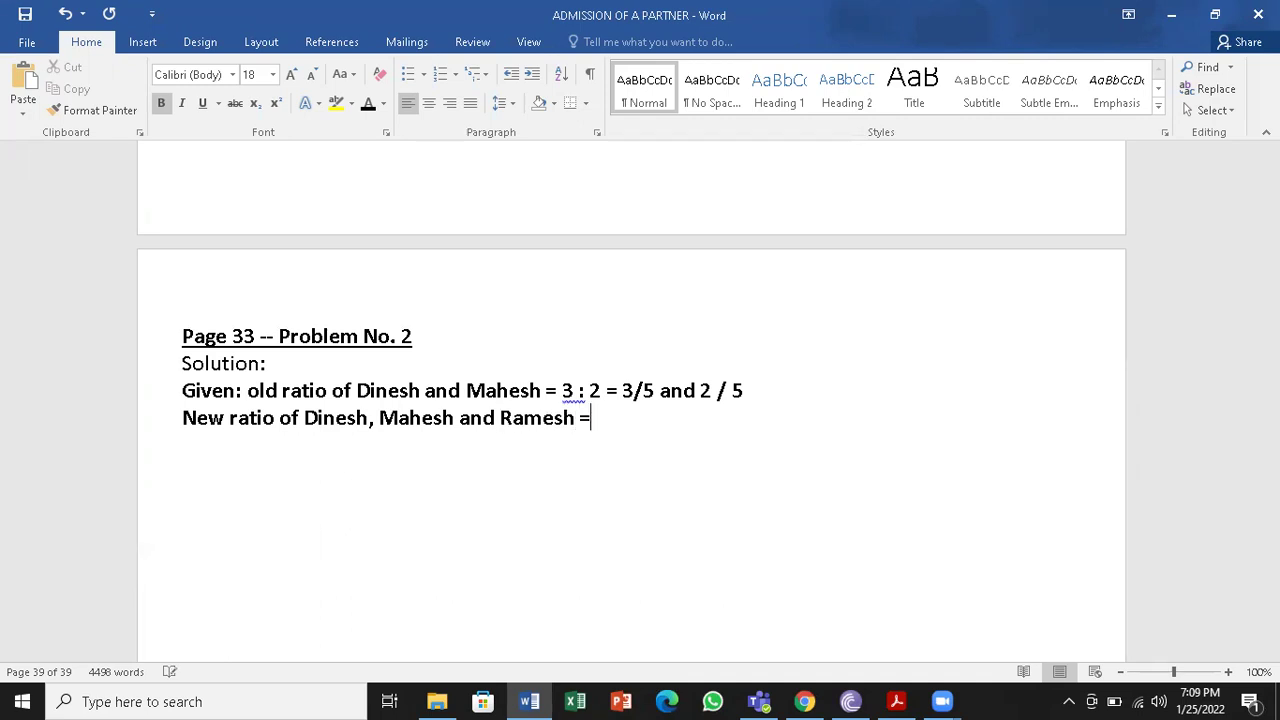
# - Check problem 2 in the question bank PDF, and in Word write "5 : 4 : 3 =" as the new ratio
pyautogui.write(' 5 : 4 : 3')
pyautogui.click(896, 701)
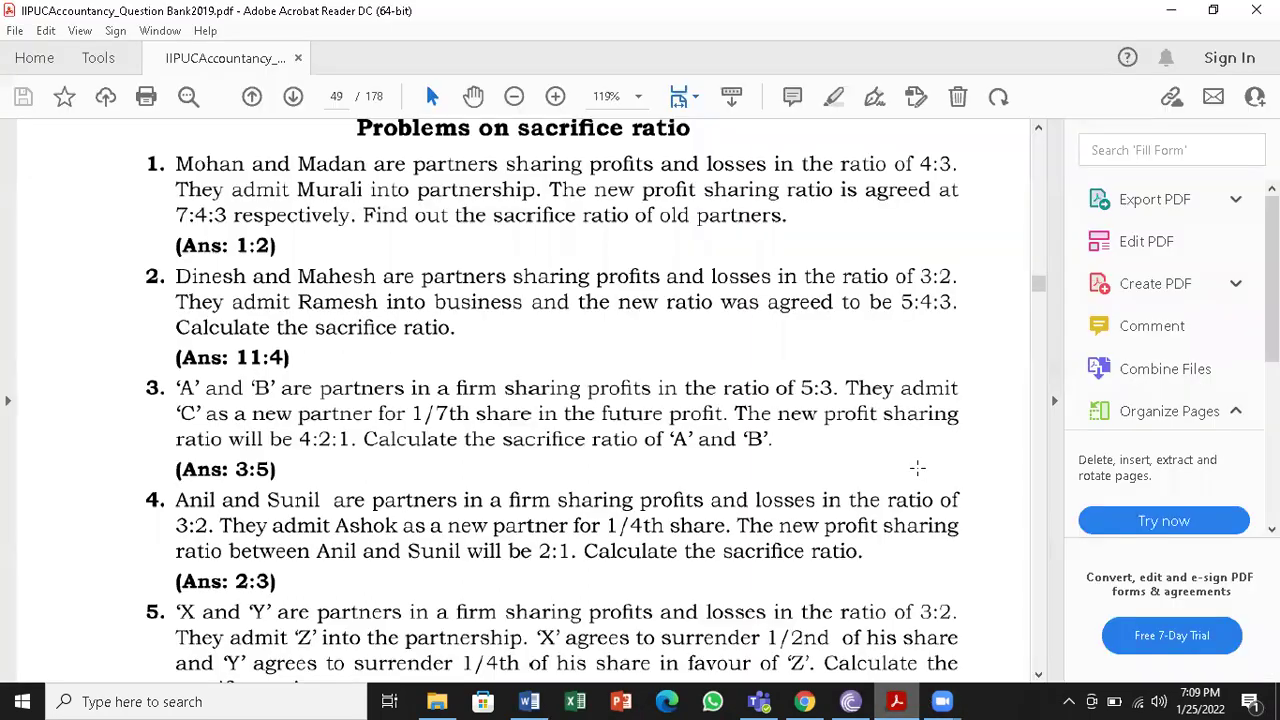
pyautogui.click(903, 313)
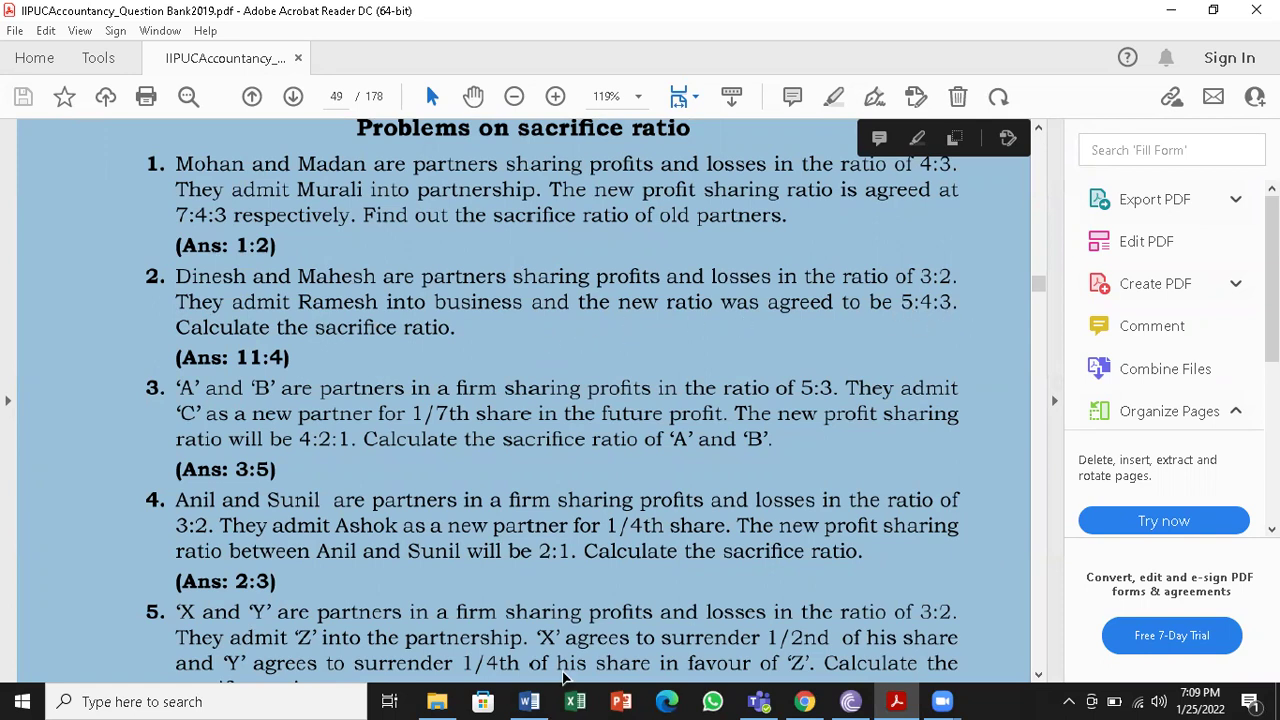
pyautogui.click(529, 701)
pyautogui.write('= 5 : 4 : 3 =')
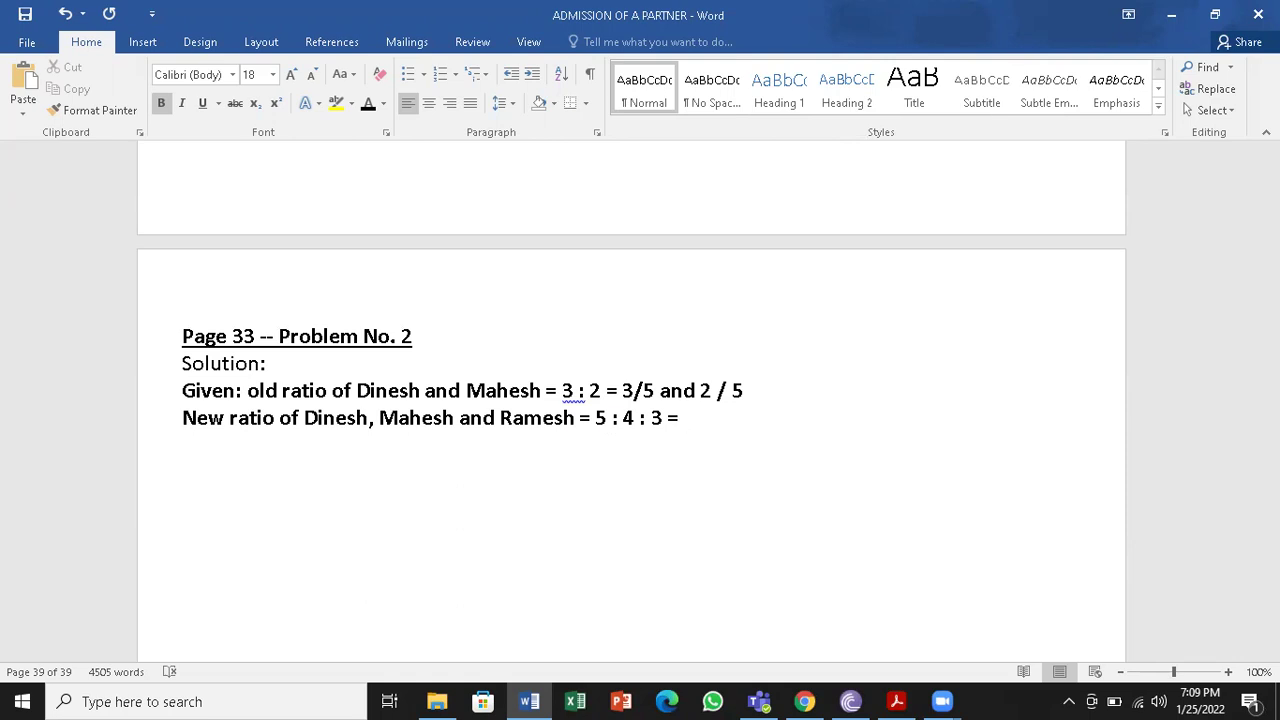
# - Complete the new ratio line with "5 / 12 : 4 / 12 : 3 / 12" and save the document
pyautogui.write('5 / 12 : 4')
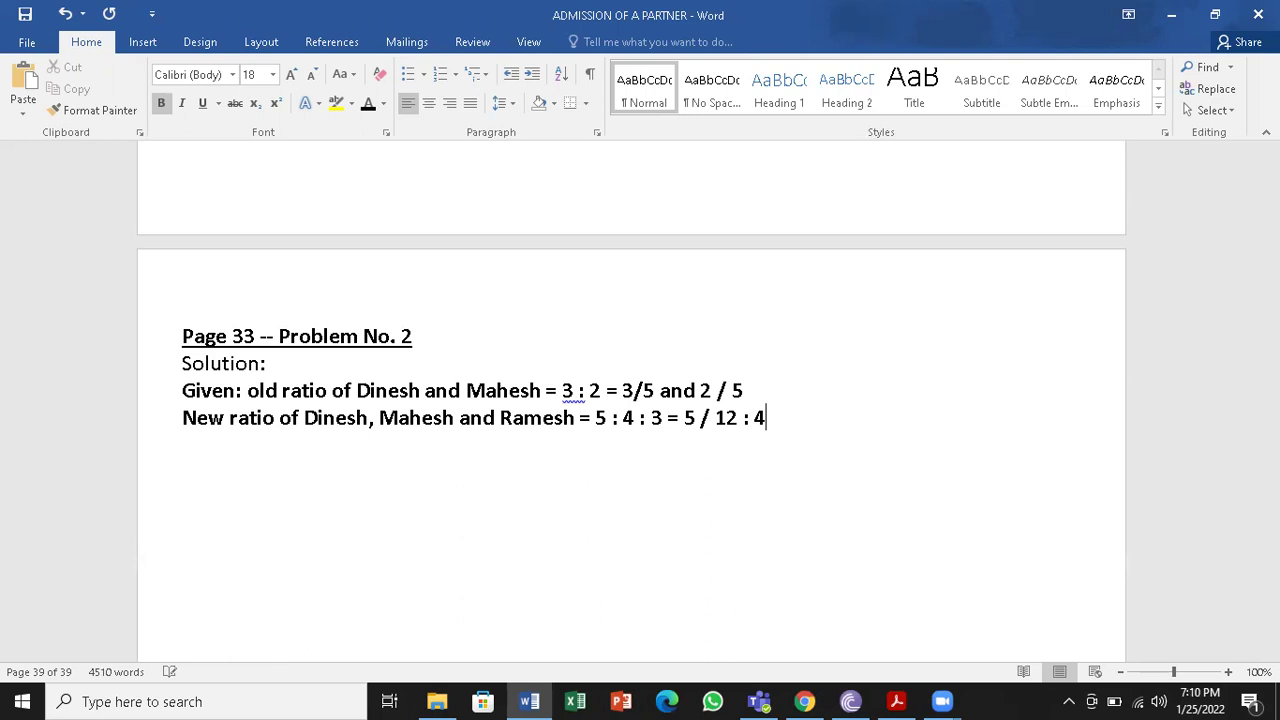
pyautogui.write(' / 123')
pyautogui.press('BackSpace')
pyautogui.write(': 3 / 12')
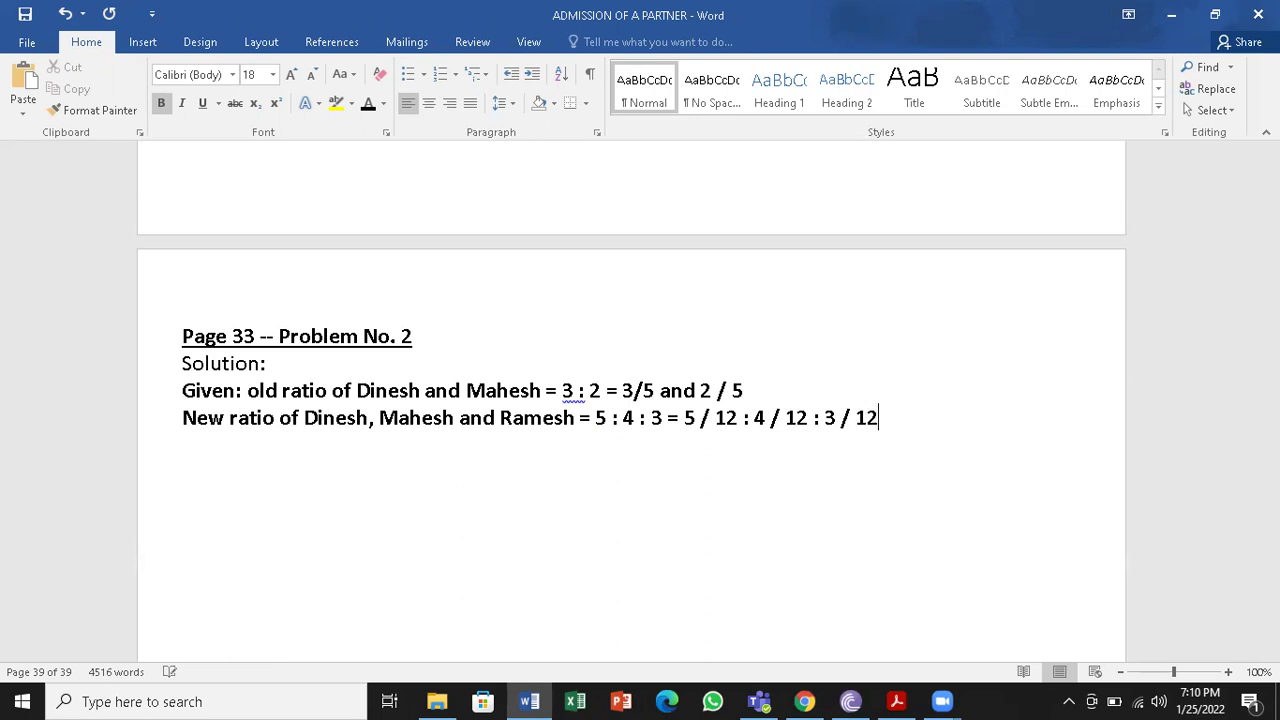
pyautogui.hotkey('ctrl', 's')
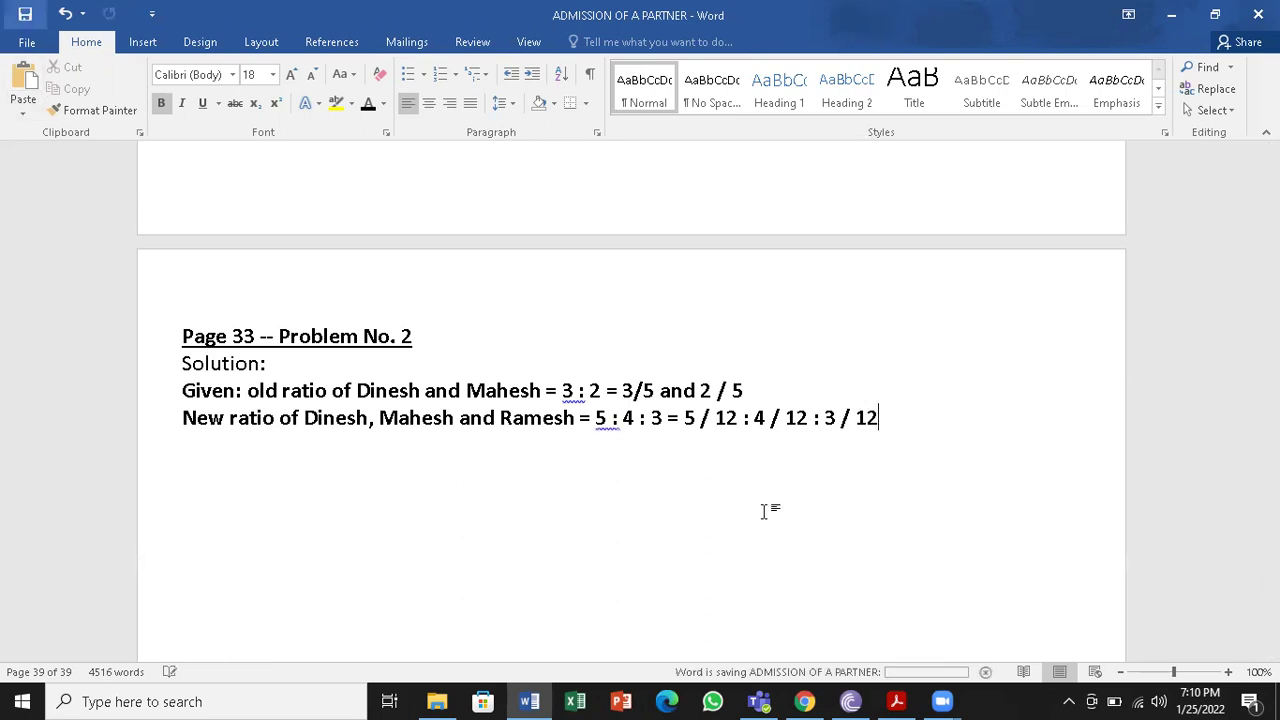
# - Copy the "SACRIFICE RATIO = OLD SHARE – NEW SHARE" formula from problem 1 and paste it below the new ratio line
pyautogui.press('Return')
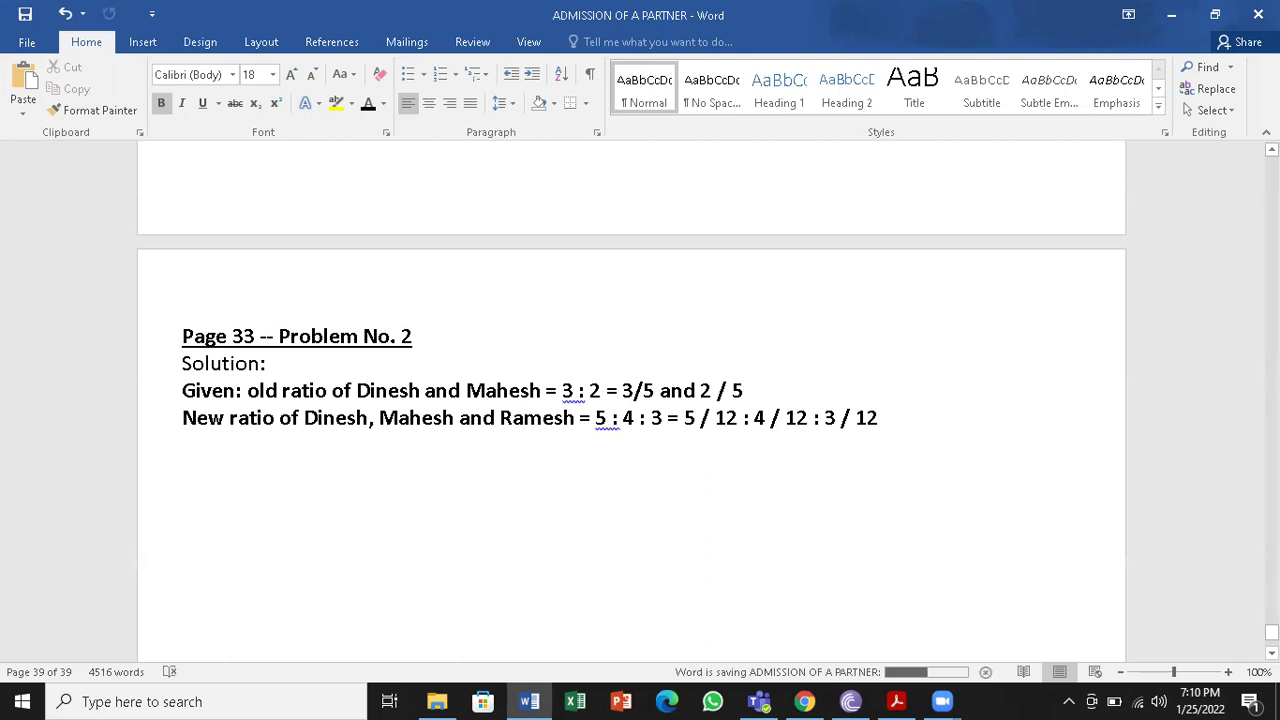
pyautogui.scroll(5, 649, 407)
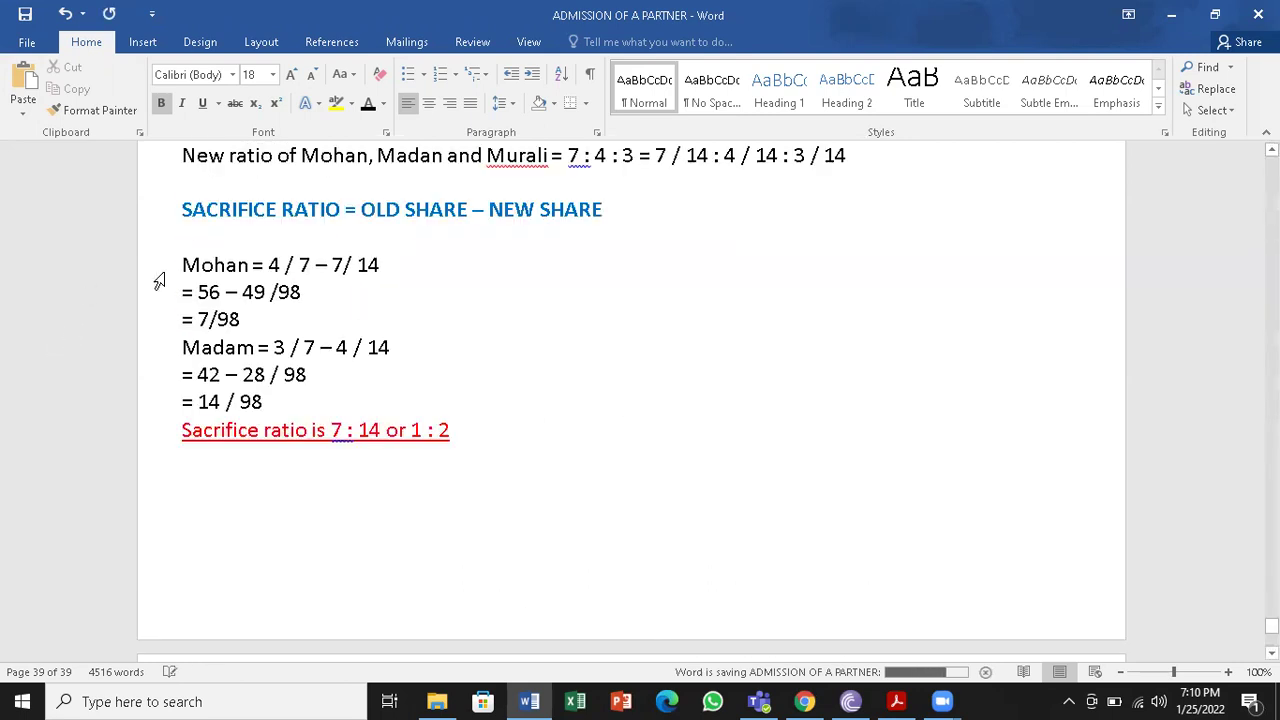
pyautogui.moveTo(184, 208); pyautogui.dragTo(623, 211)
pyautogui.click(77, 89)
pyautogui.scroll(-8, 489, 517)
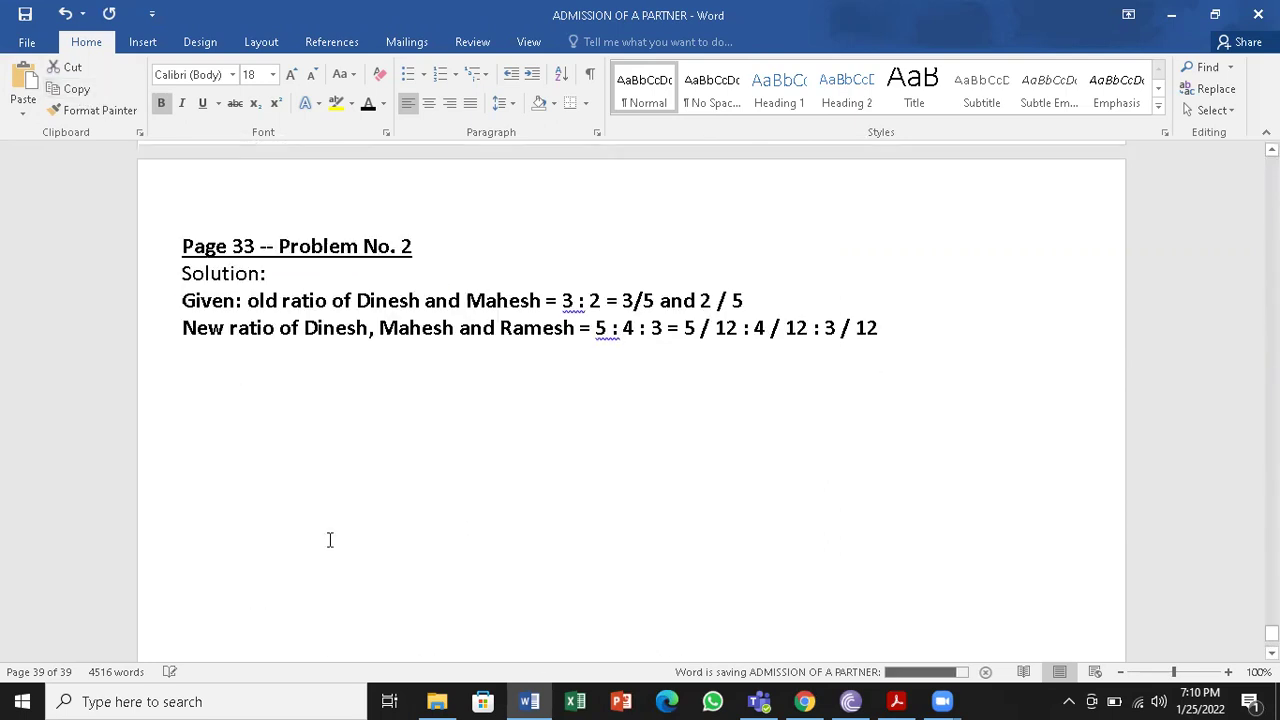
pyautogui.click(217, 375)
pyautogui.hotkey('ctrl', 'v')
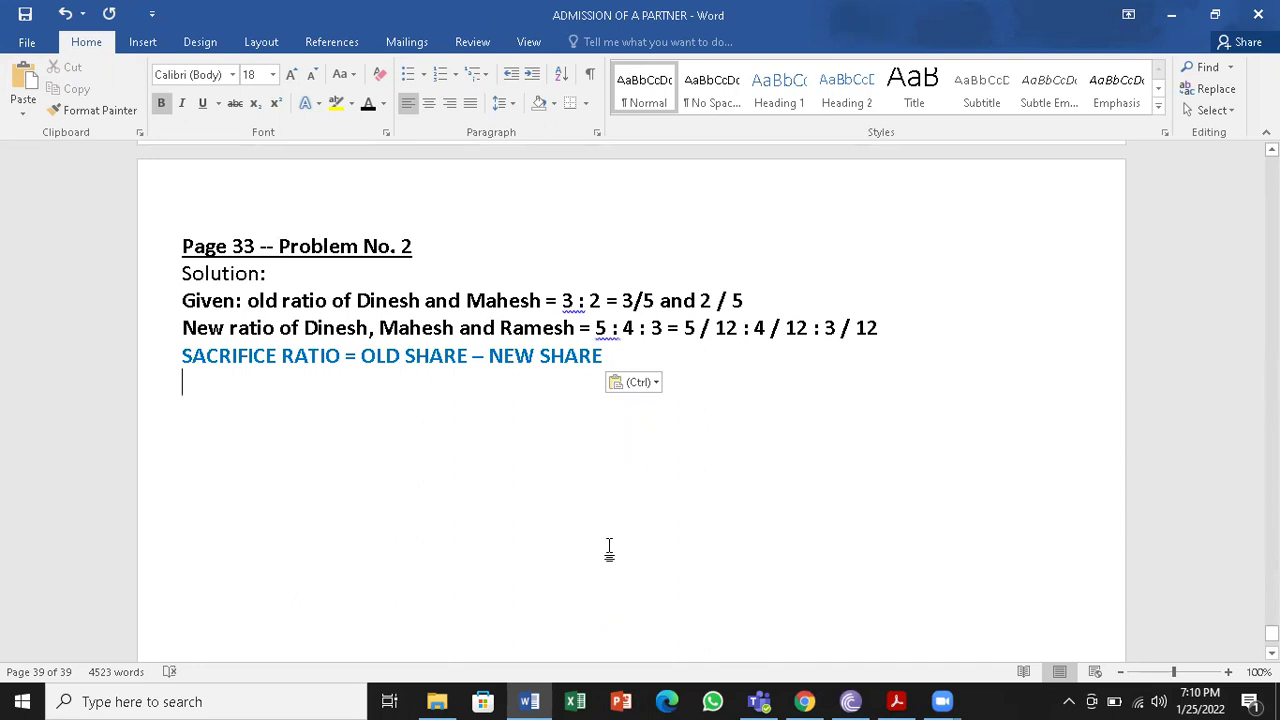
# - Write the first old partner's name below the formula, followed by "= 3/ 5 – 5 / 12"
pyautogui.write('Dinesh ')
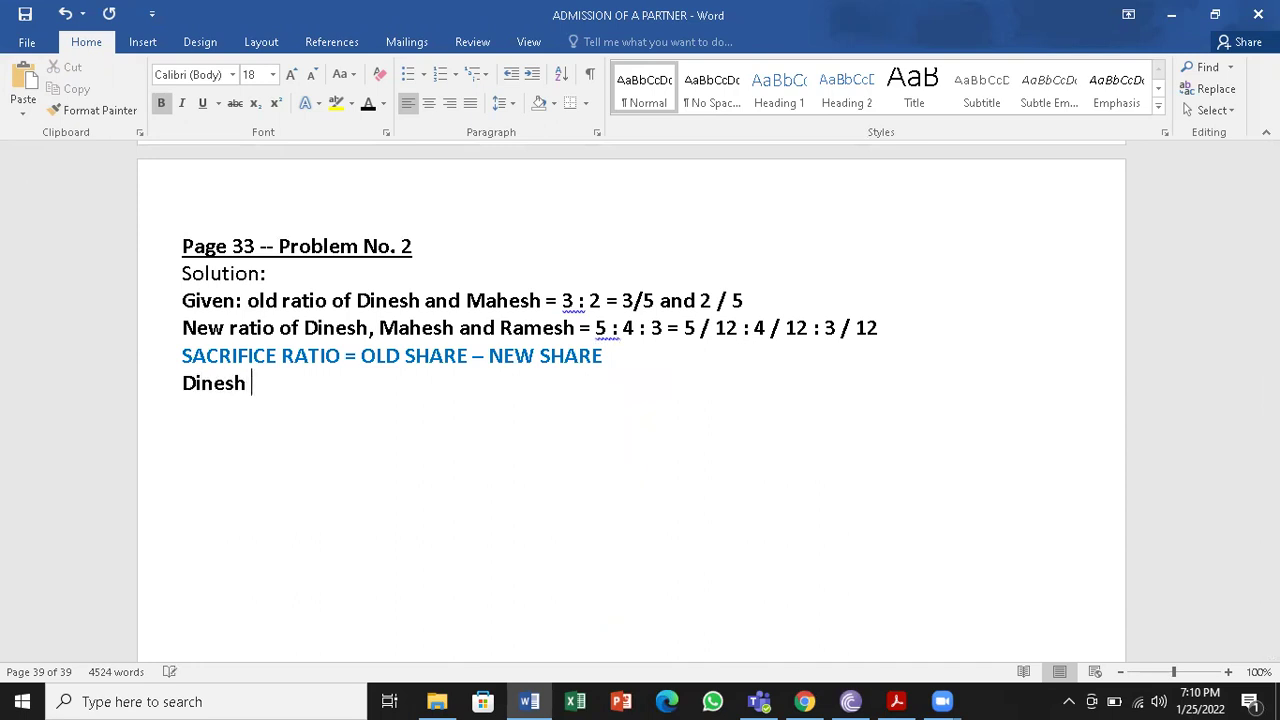
pyautogui.write('= 3/ 5 -')
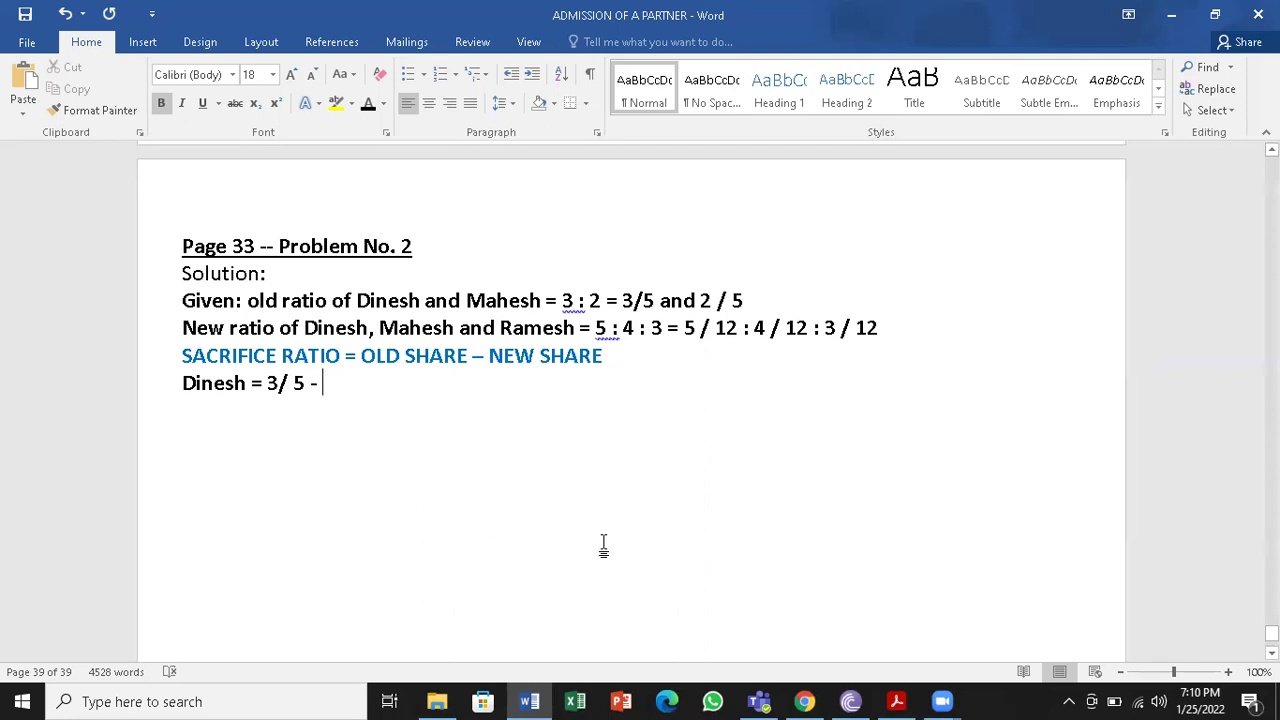
pyautogui.moveTo(684, 326); pyautogui.dragTo(742, 330)
pyautogui.click(391, 417)
pyautogui.write('5 / 12')
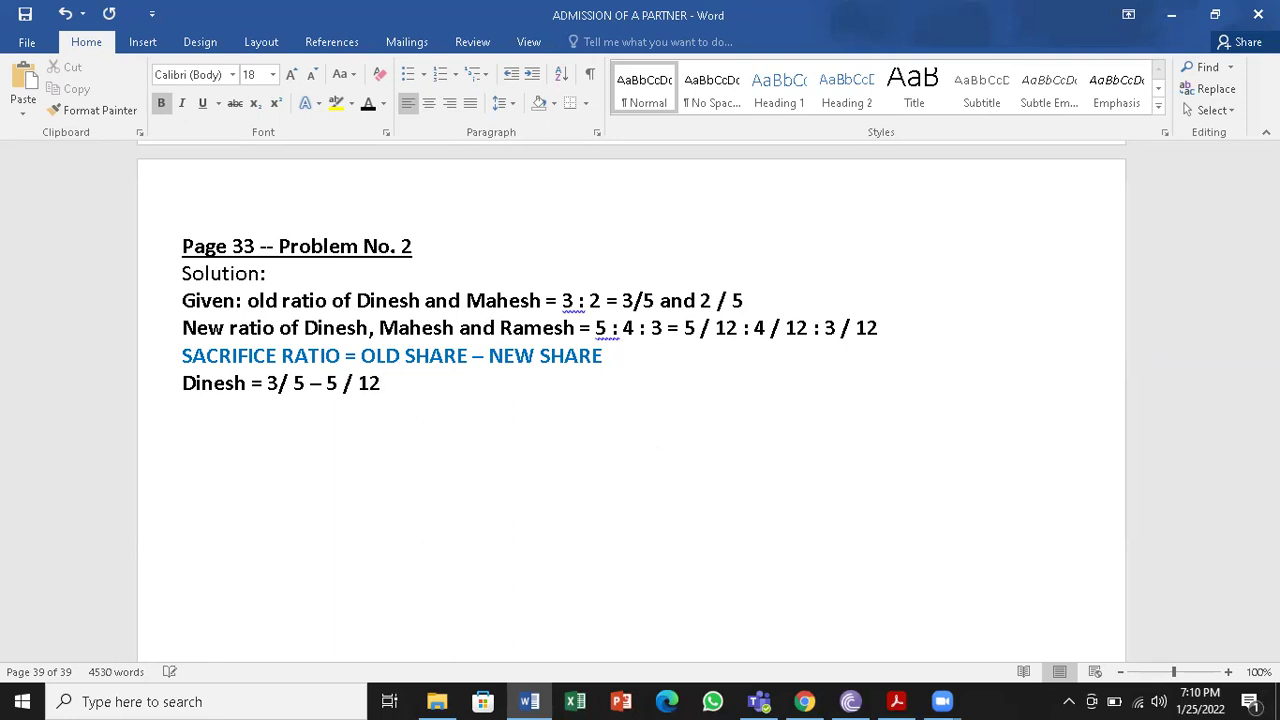
# - Start the next working line with "=", a gap for the numerator and "/ 60", and save the document
pyautogui.press('Return')
pyautogui.write('=')
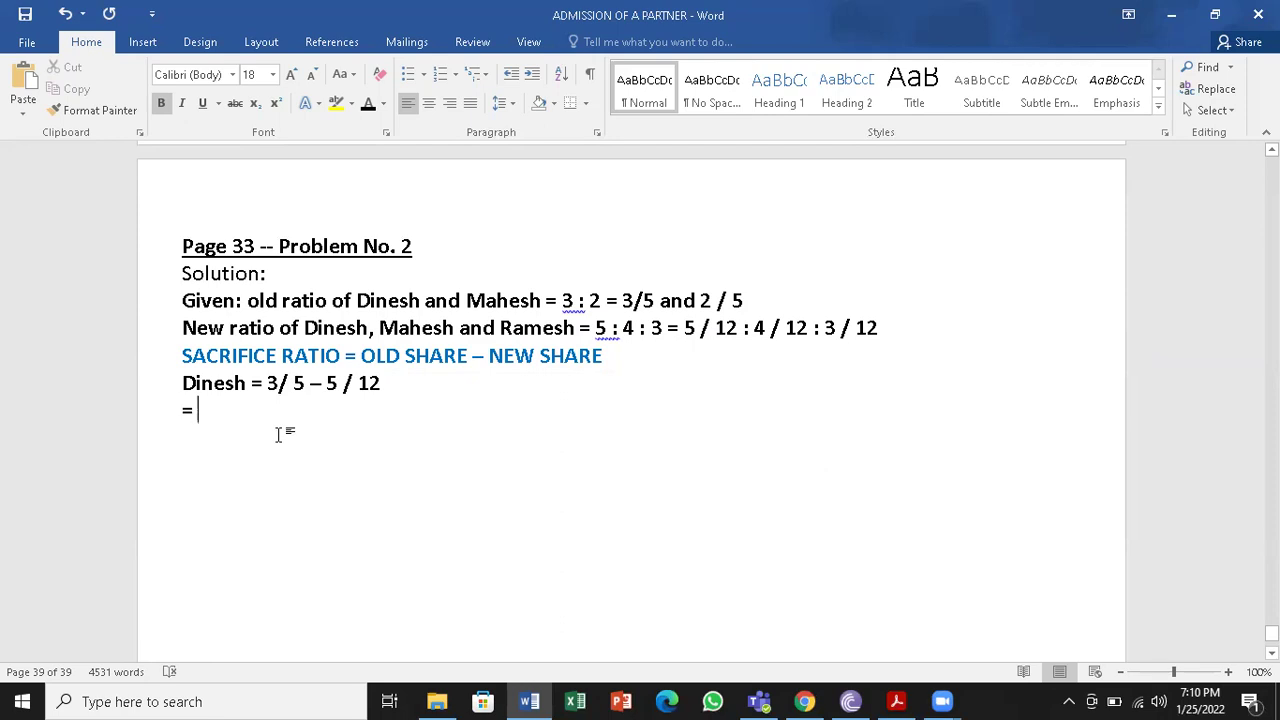
pyautogui.hotkey('ctrl', 's')
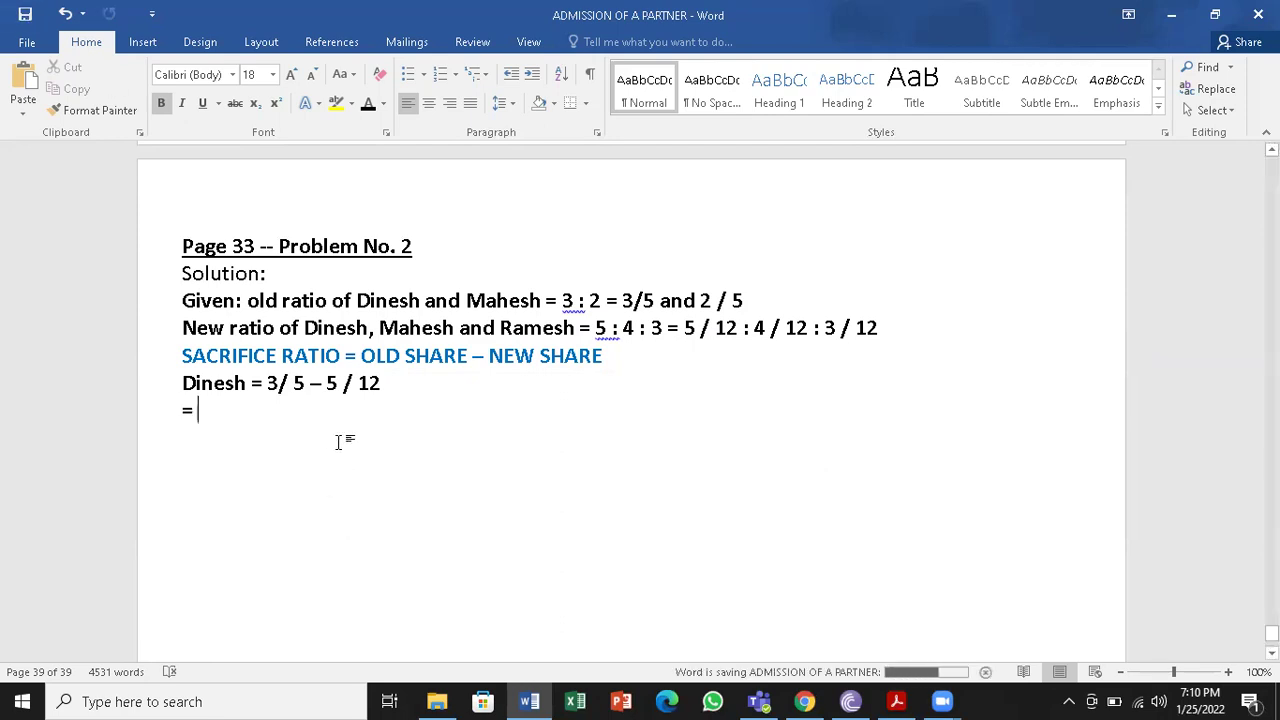
pyautogui.write('/')
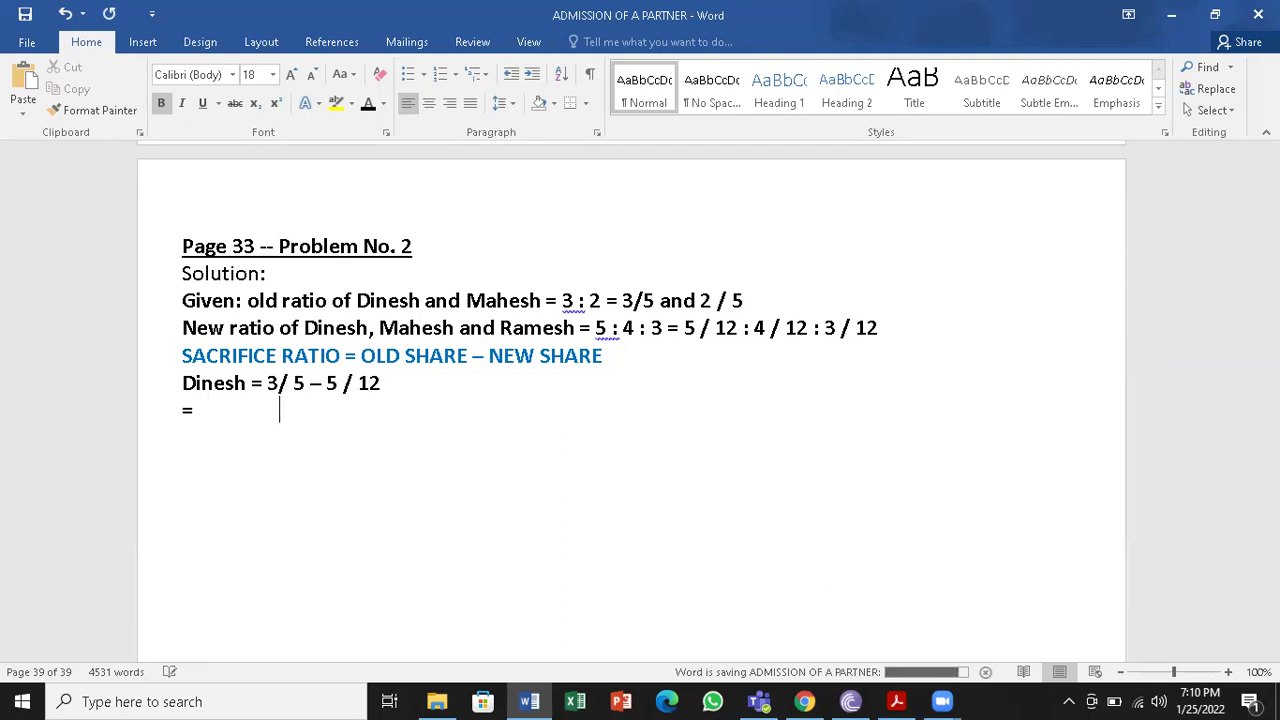
pyautogui.write(' 60')
# - Enter "36 -" in the gap before "/ 60" in the first partner's working
pyautogui.click(214, 410)
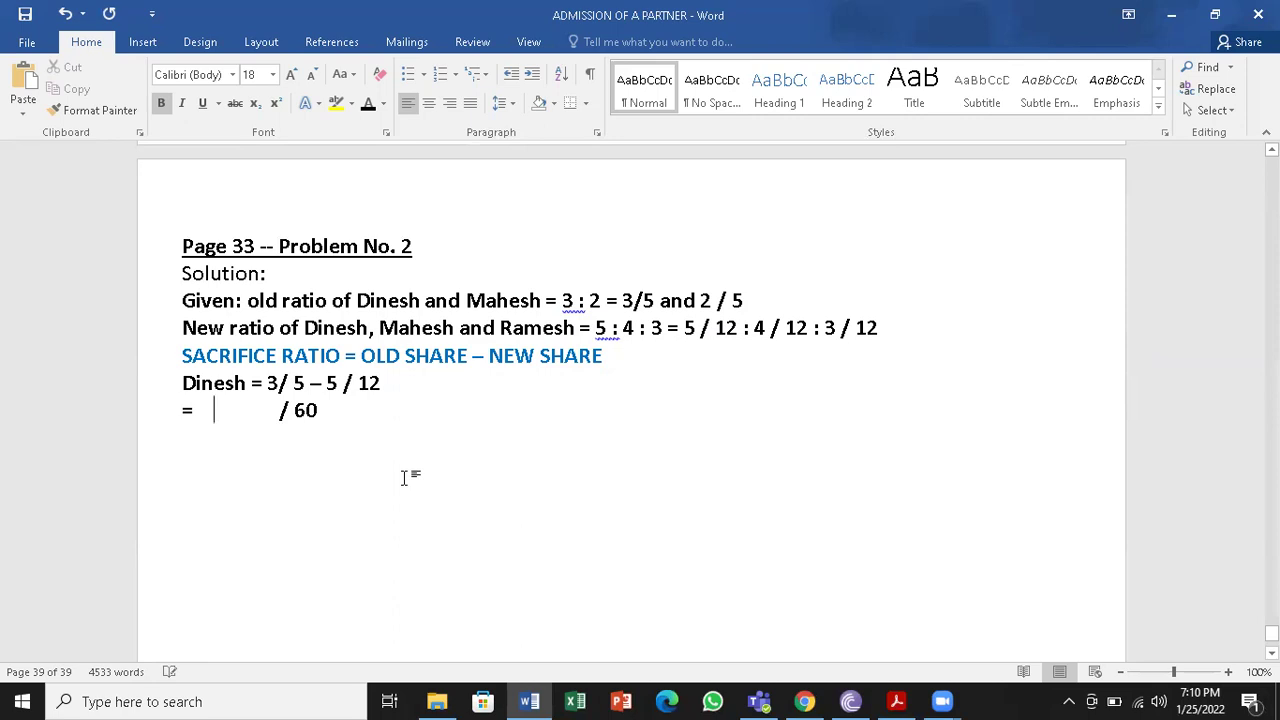
pyautogui.click(333, 442)
pyautogui.moveTo(329, 407); pyautogui.dragTo(293, 383)
pyautogui.click(309, 417)
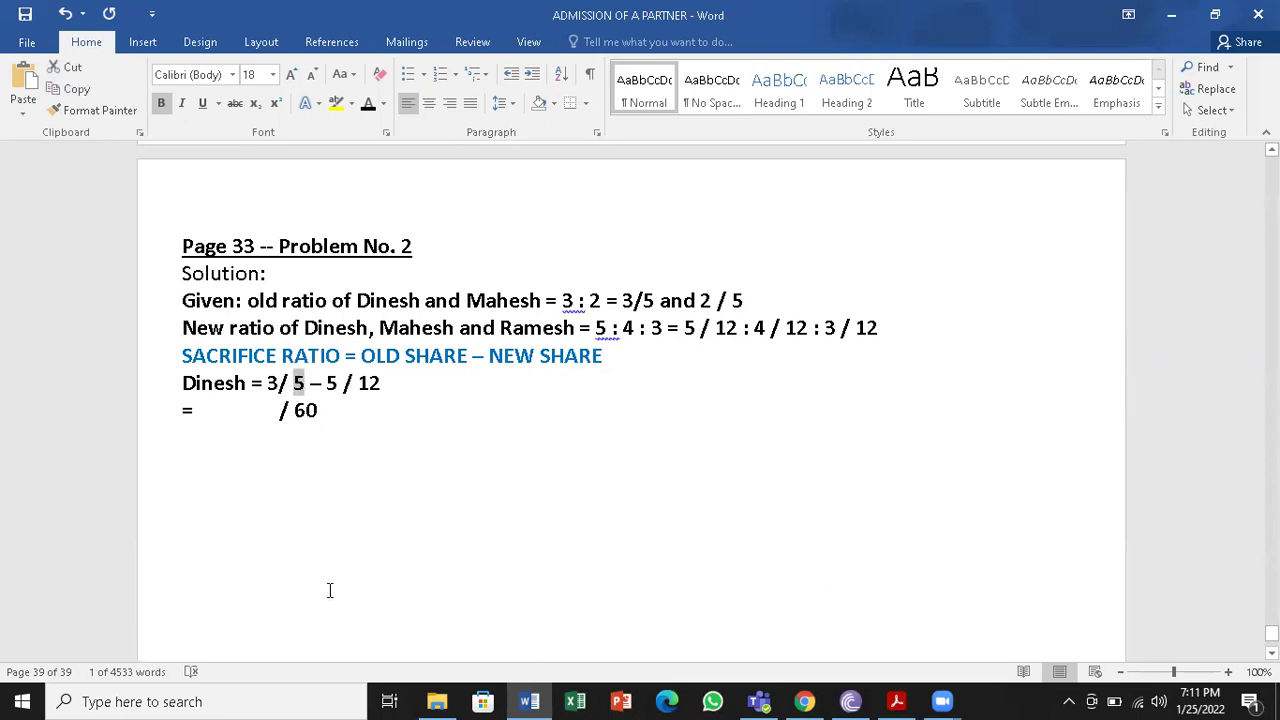
pyautogui.click(322, 558)
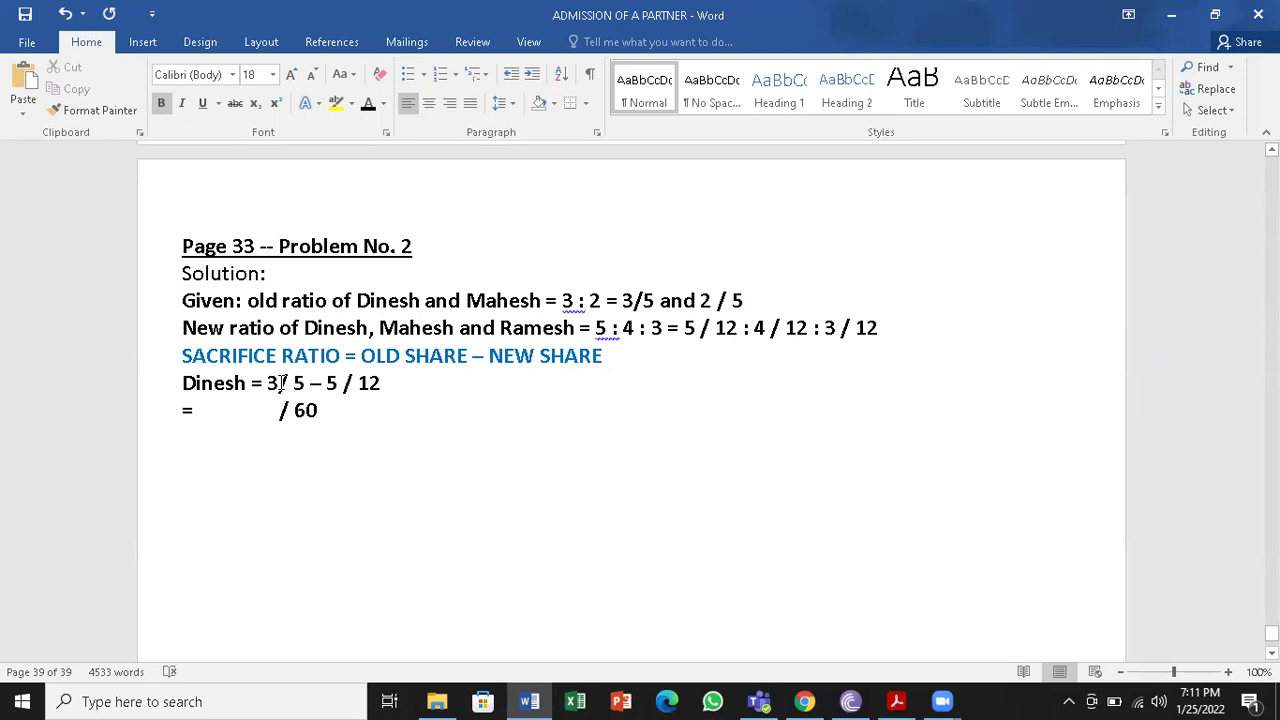
pyautogui.click(220, 413)
pyautogui.write('36')
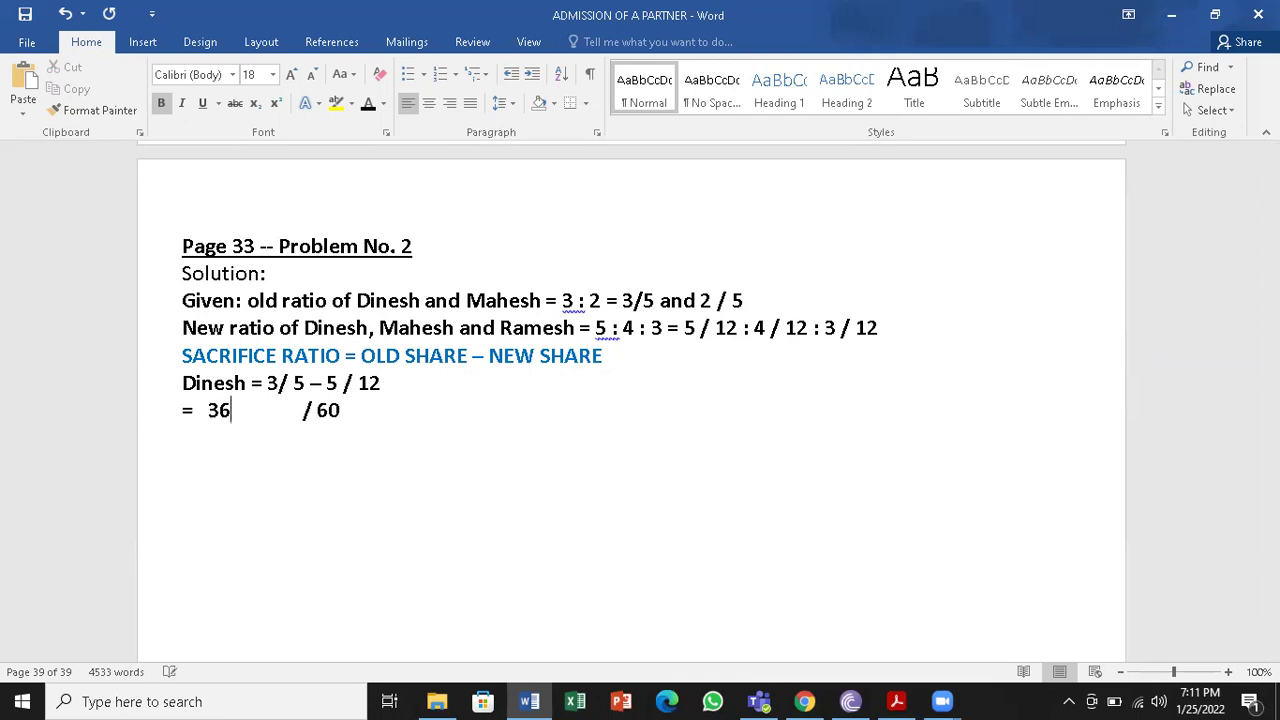
pyautogui.write(' -')
# - Narrow the gap between "36 -" and "/ 60" by removing the surplus spaces
pyautogui.press('Right')
pyautogui.press('Right')
pyautogui.press('Right')
pyautogui.press('Right')
pyautogui.press('Right')
pyautogui.press('Right')
pyautogui.press('Right')
pyautogui.press('BackSpace')
pyautogui.press('BackSpace')
pyautogui.press('BackSpace')
pyautogui.press('BackSpace')
pyautogui.press('BackSpace')
pyautogui.press('BackSpace')
pyautogui.press('BackSpace')
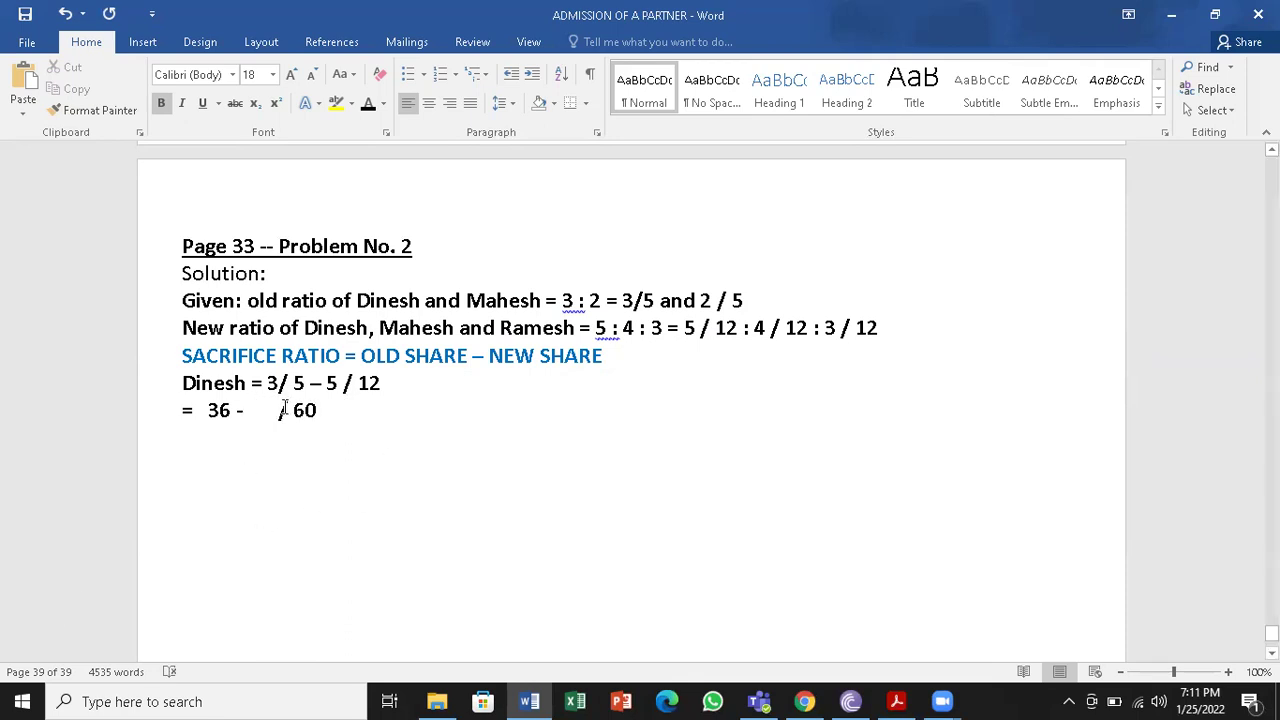
# - Complete the numerator with 25 after "36 -" and remove the extra spaces before "/ 60"
pyautogui.moveTo(318, 410); pyautogui.dragTo(299, 409)
pyautogui.click(357, 463)
pyautogui.moveTo(382, 383); pyautogui.dragTo(372, 381)
pyautogui.click(347, 495)
pyautogui.click(338, 383)
pyautogui.click(249, 412)
pyautogui.write('25')
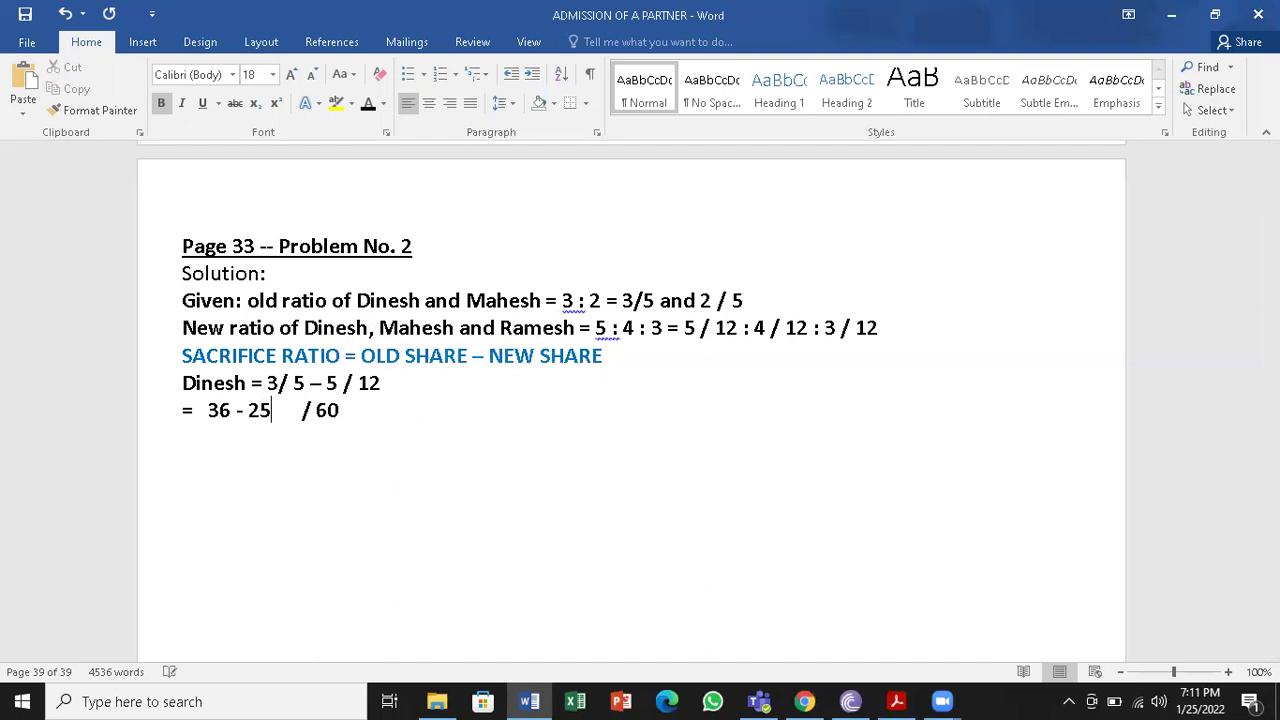
pyautogui.press('Delete')
pyautogui.press('Delete')
pyautogui.press('Delete')
pyautogui.press('Delete')
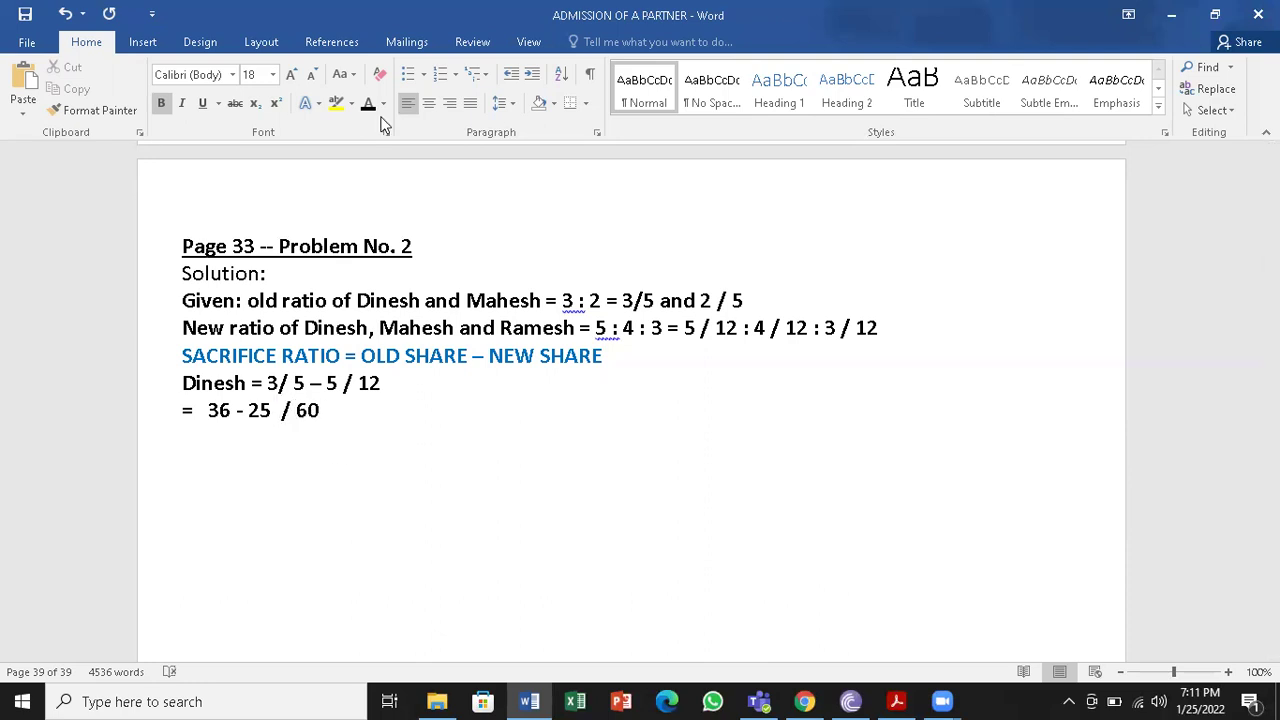
# - Add the first partner's result "= 11 / 60" on a new line below the working
pyautogui.click(337, 405)
pyautogui.press('Return')
pyautogui.write('= 11 / 60')
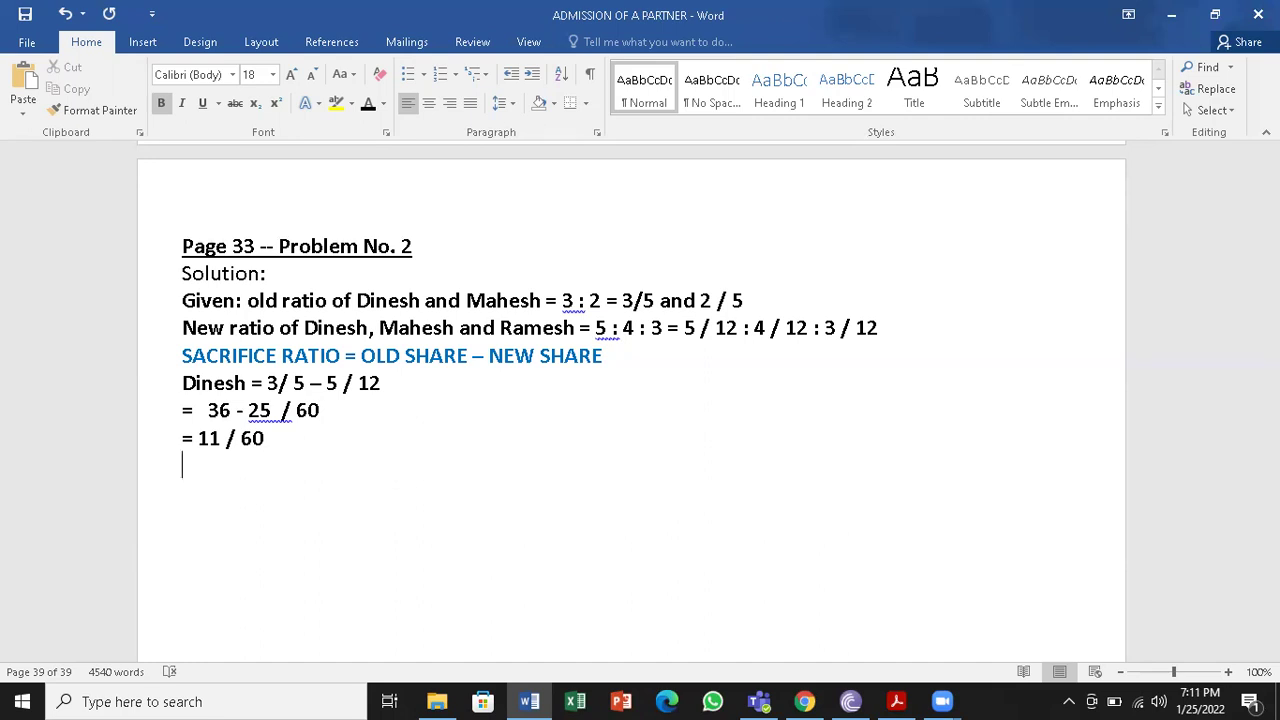
# - Write the second old partner's name below the 11 / 60 result, followed by "= 2 / 5 – 4 /12"
pyautogui.write('Mahes')
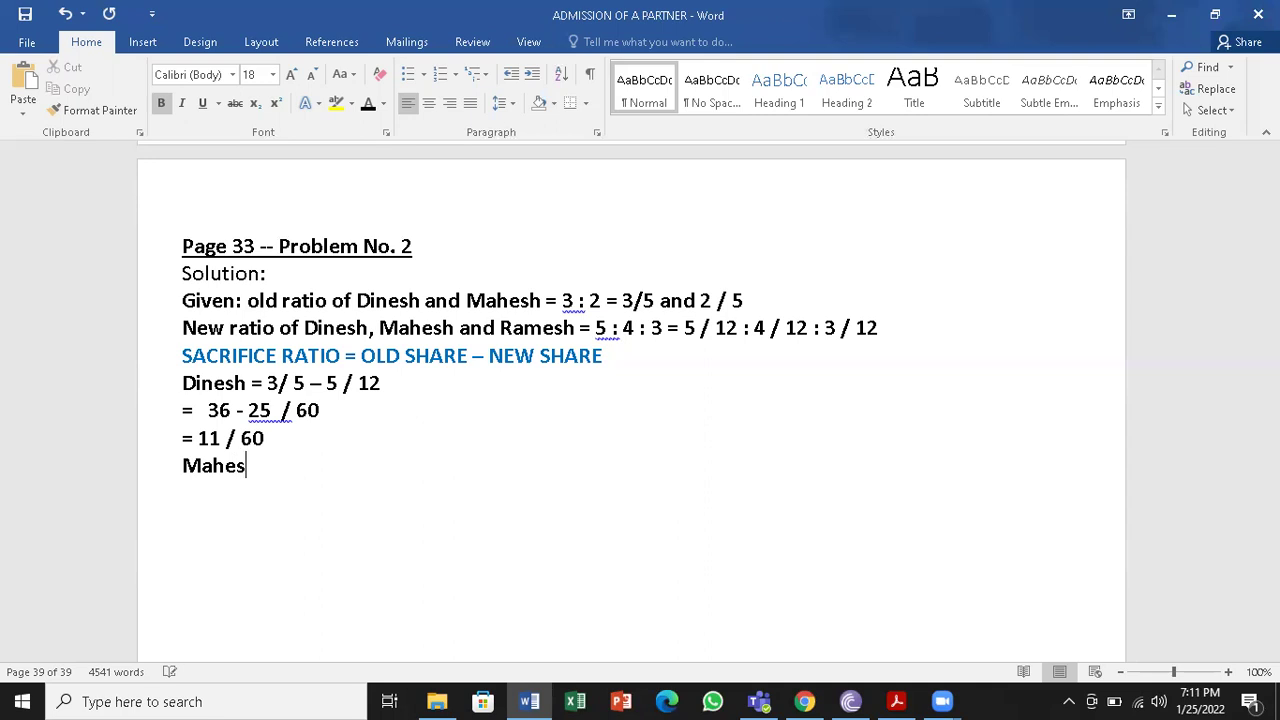
pyautogui.write('h = ')
pyautogui.write('2 ')
pyautogui.write('/ 5')
pyautogui.write(' - 4 ')
pyautogui.write('/12')
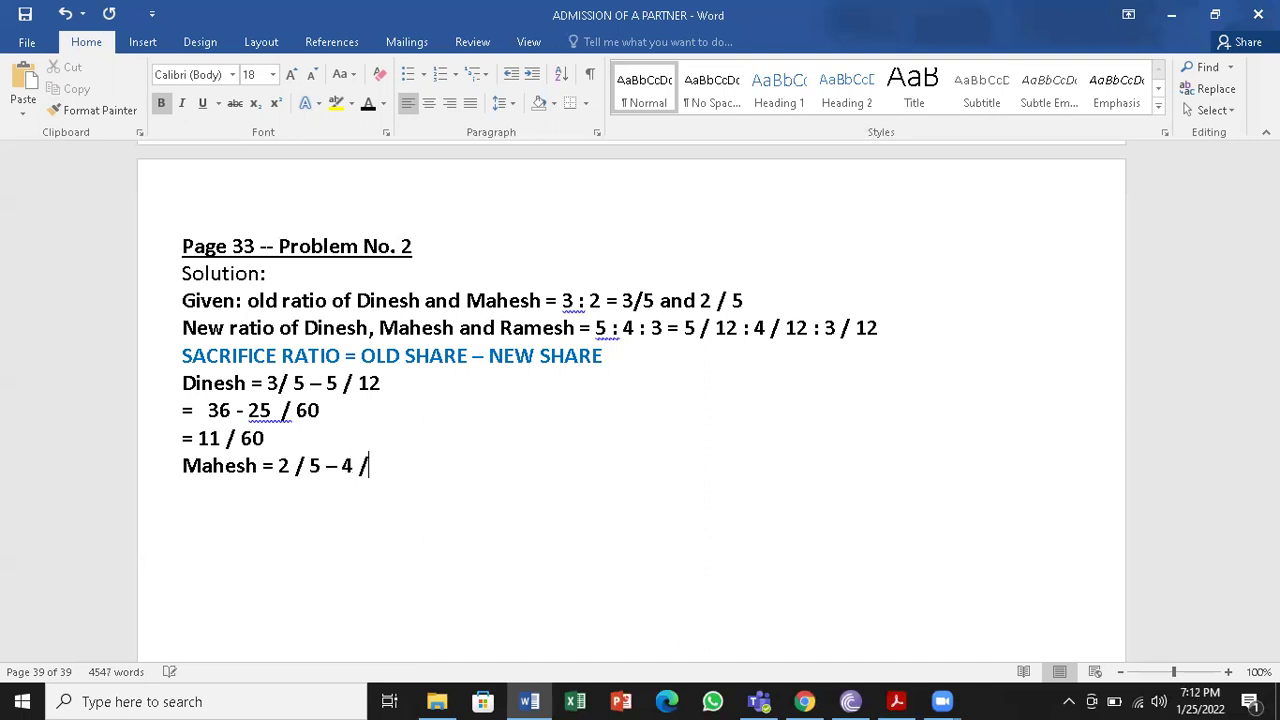
# - Start the second partner's working line with "=", a gap for the numerator and "/ 60"
pyautogui.press('Return')
pyautogui.write('=        / 60')
pyautogui.press('Left')
pyautogui.press('Left')
pyautogui.press('Left')
pyautogui.press('Left')
pyautogui.press('Left')
pyautogui.press('Left')
pyautogui.press('Left')
pyautogui.press('Left')
pyautogui.press('Left')
pyautogui.press('Left')
pyautogui.press('Left')
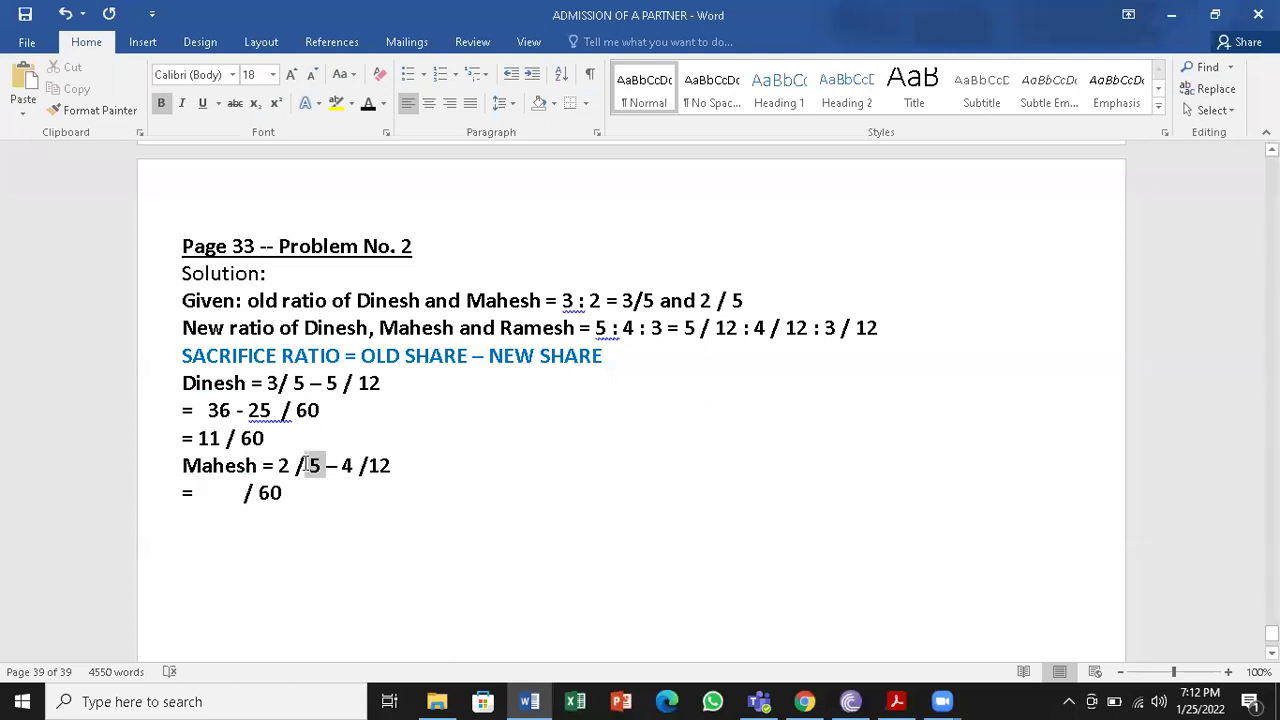
# - Enter "24 -" as the first part of the numerator in the second partner's working line
pyautogui.click(308, 556)
pyautogui.click(206, 492)
pyautogui.write('24-')
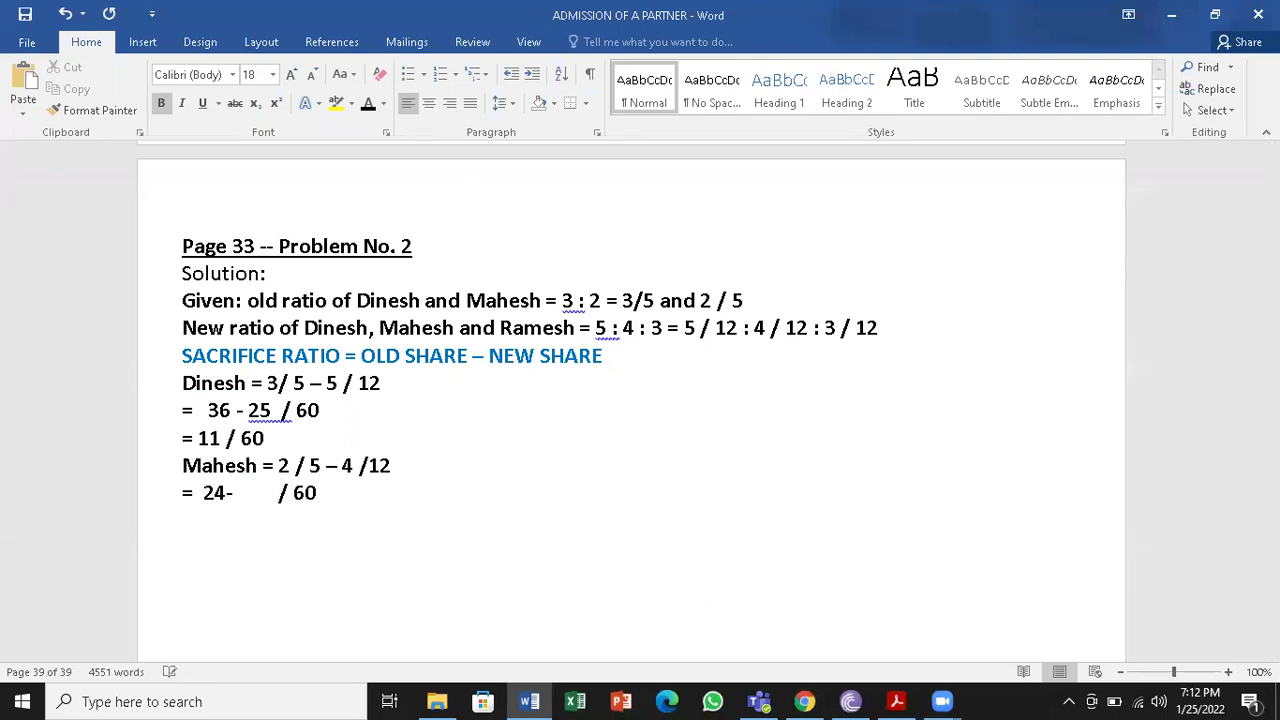
pyautogui.press('Left')
pyautogui.press('Left')
pyautogui.doubleClick(308, 494)
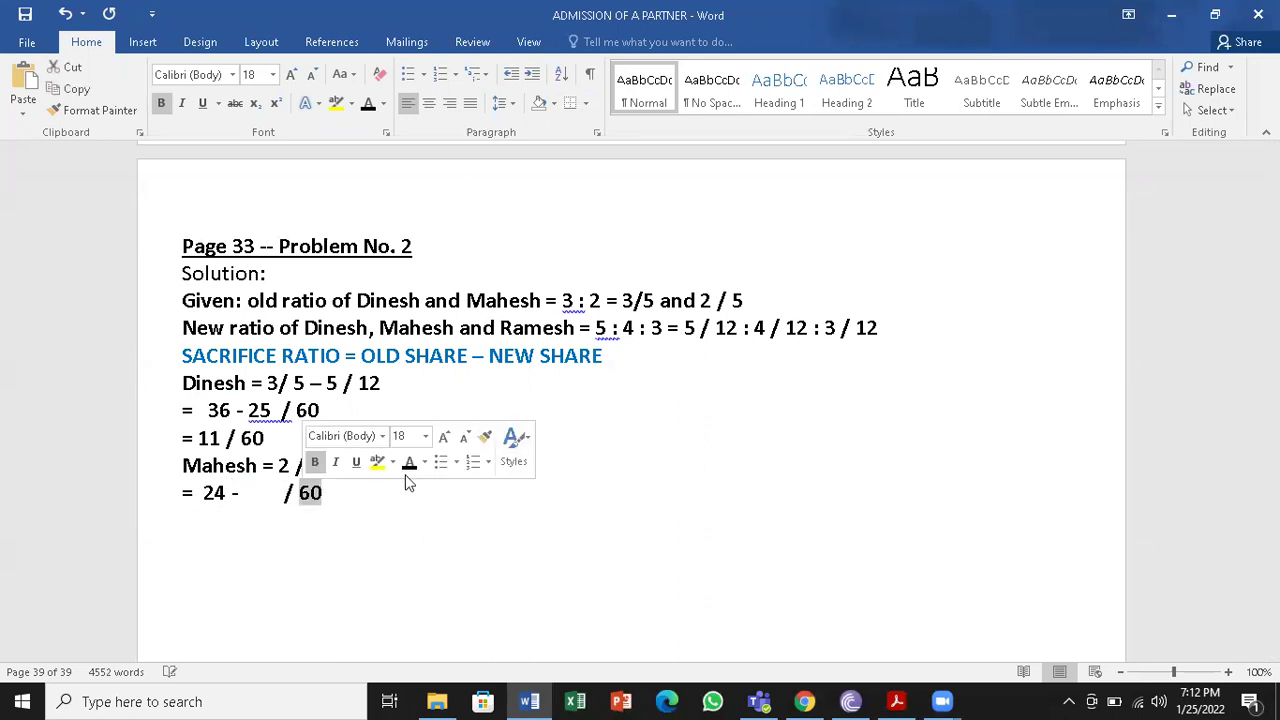
pyautogui.click(340, 492)
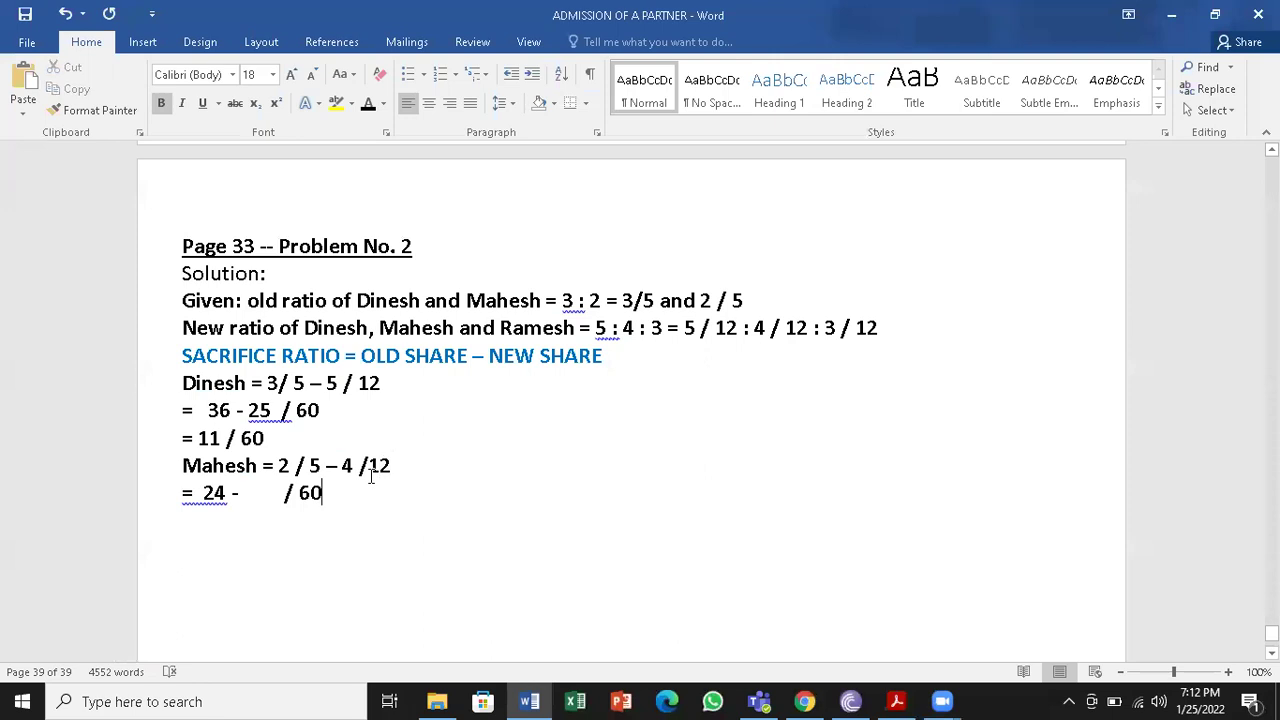
# - Remove the surplus spaces between "24 -" and "/ 60" in the second partner's working
pyautogui.click(269, 494)
pyautogui.press('BackSpace')
pyautogui.press('BackSpace')
pyautogui.press('BackSpace')
pyautogui.press('BackSpace')
pyautogui.press('BackSpace')
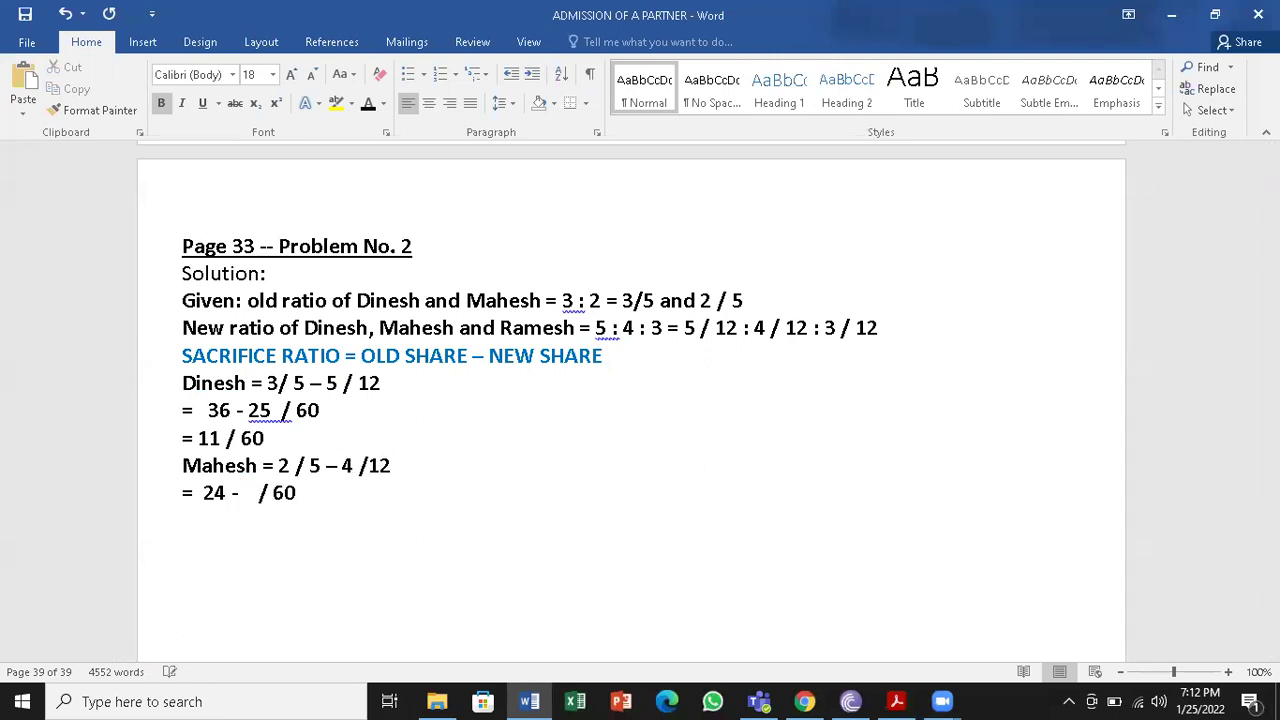
# - Complete the second partner's numerator with 20, add the result line "=4 / 60" below it and save the document
pyautogui.write('20')
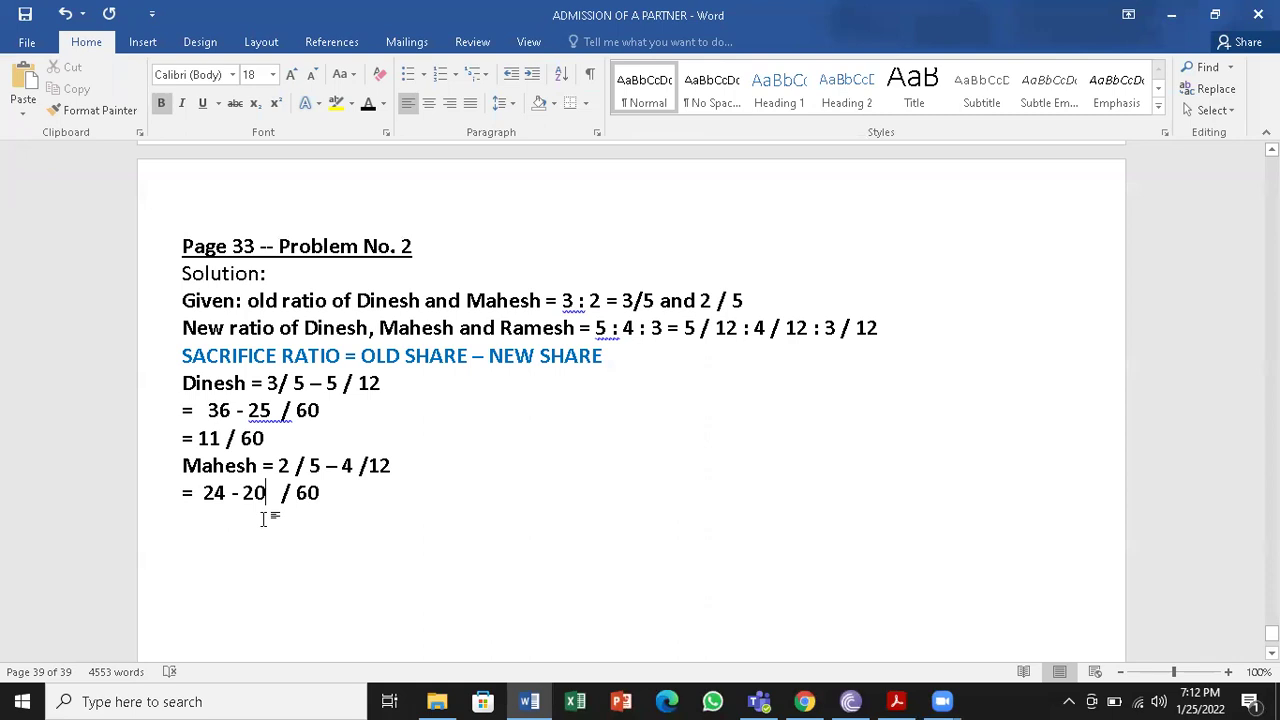
pyautogui.click(325, 492)
pyautogui.press('Return')
pyautogui.write('=')
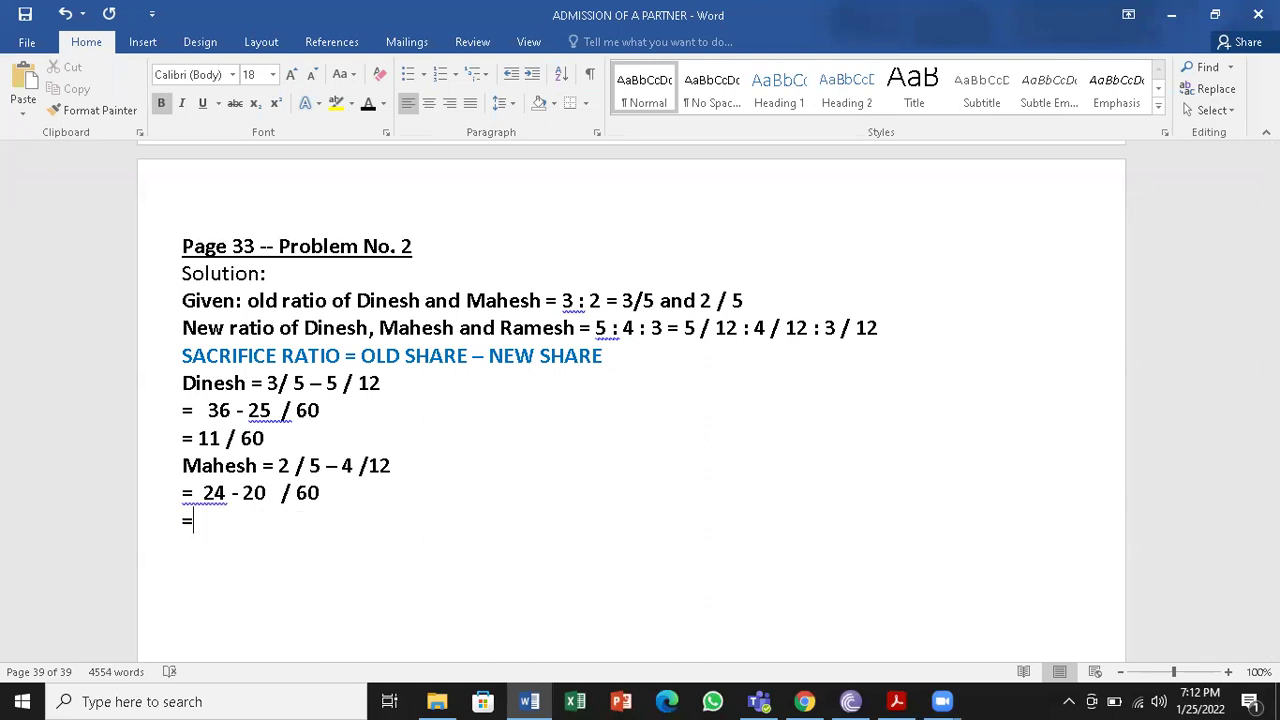
pyautogui.write('4 / 20')
pyautogui.press('BackSpace')
pyautogui.press('BackSpace')
pyautogui.write('60')
pyautogui.hotkey('ctrl', 's')
# - Copy "Sacrifice ratio is" from the problem 1 solution onto a new line below the 4 / 60 result
pyautogui.scroll(8, 408, 555)
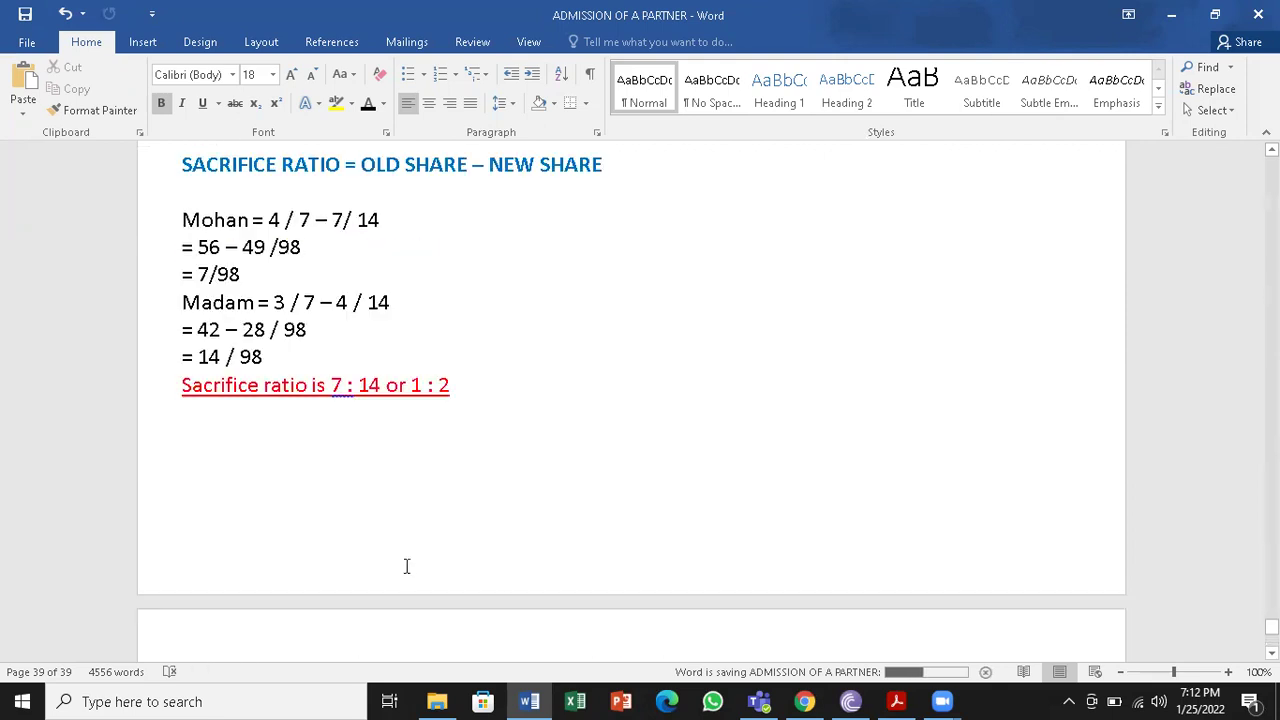
pyautogui.moveTo(183, 386); pyautogui.dragTo(330, 396)
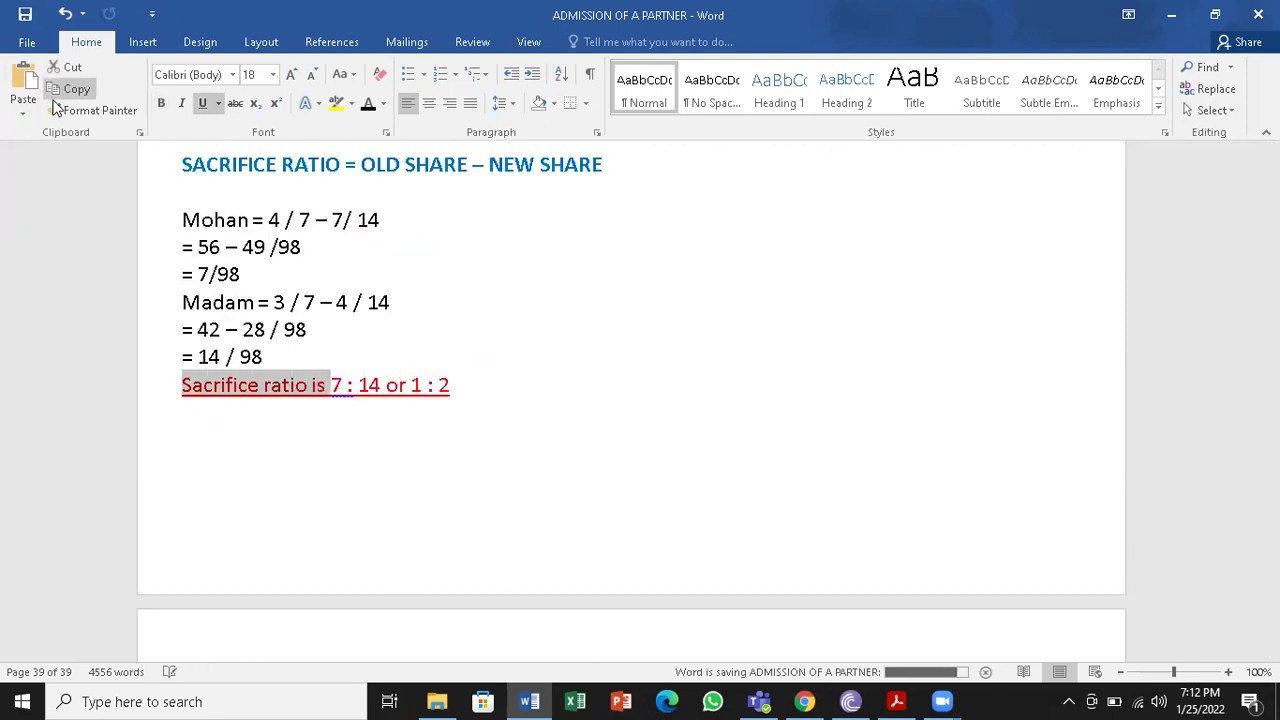
pyautogui.click(86, 93)
pyautogui.scroll(-3, 400, 603)
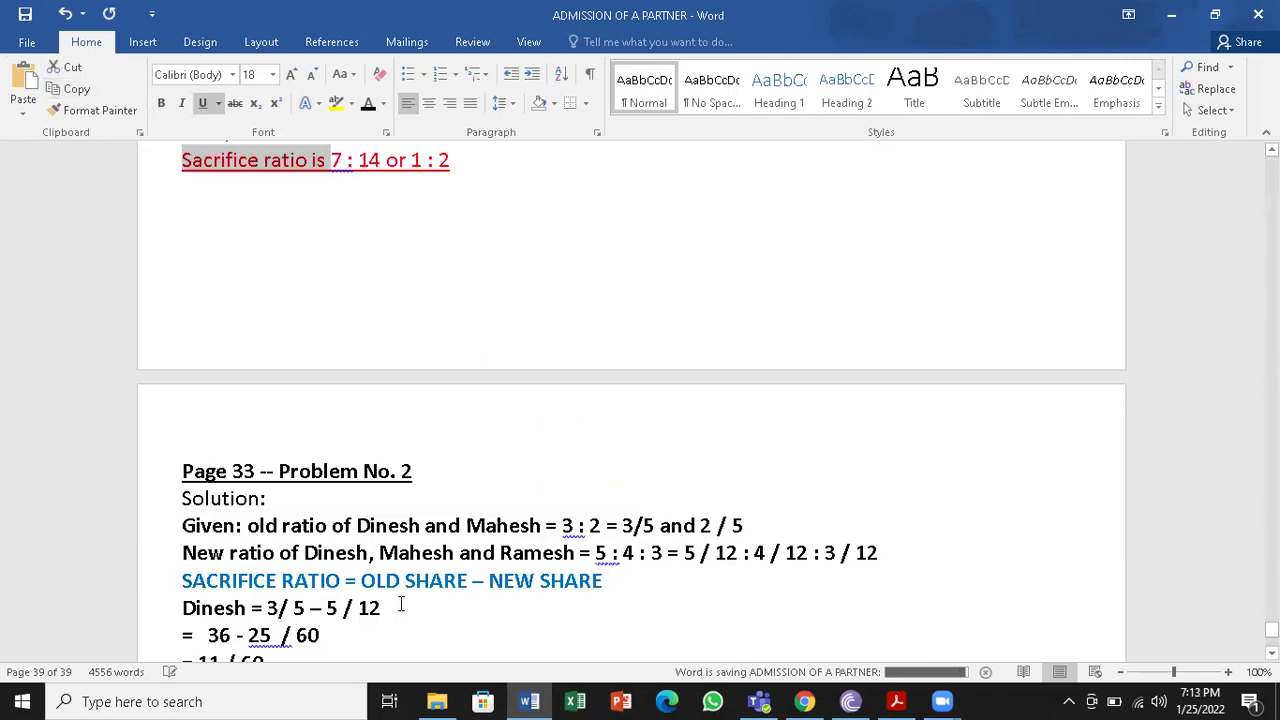
pyautogui.click(213, 611)
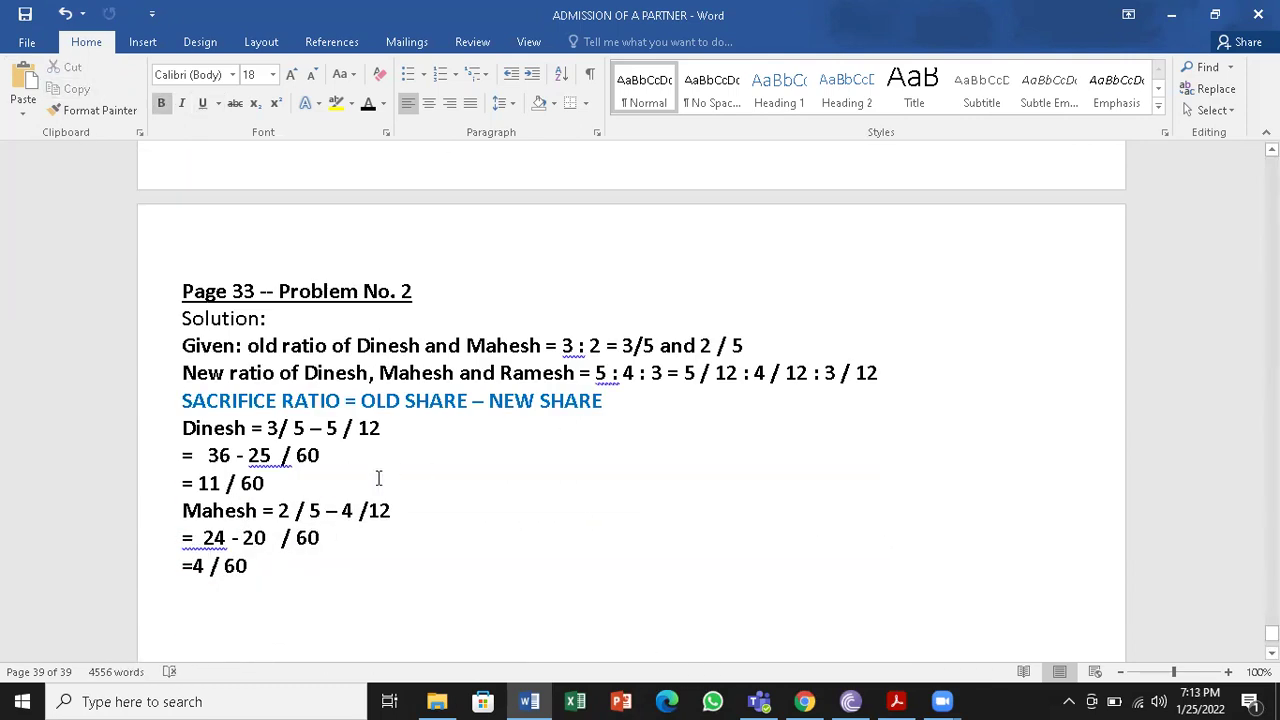
pyautogui.press('Return')
pyautogui.hotkey('ctrl', 'v')
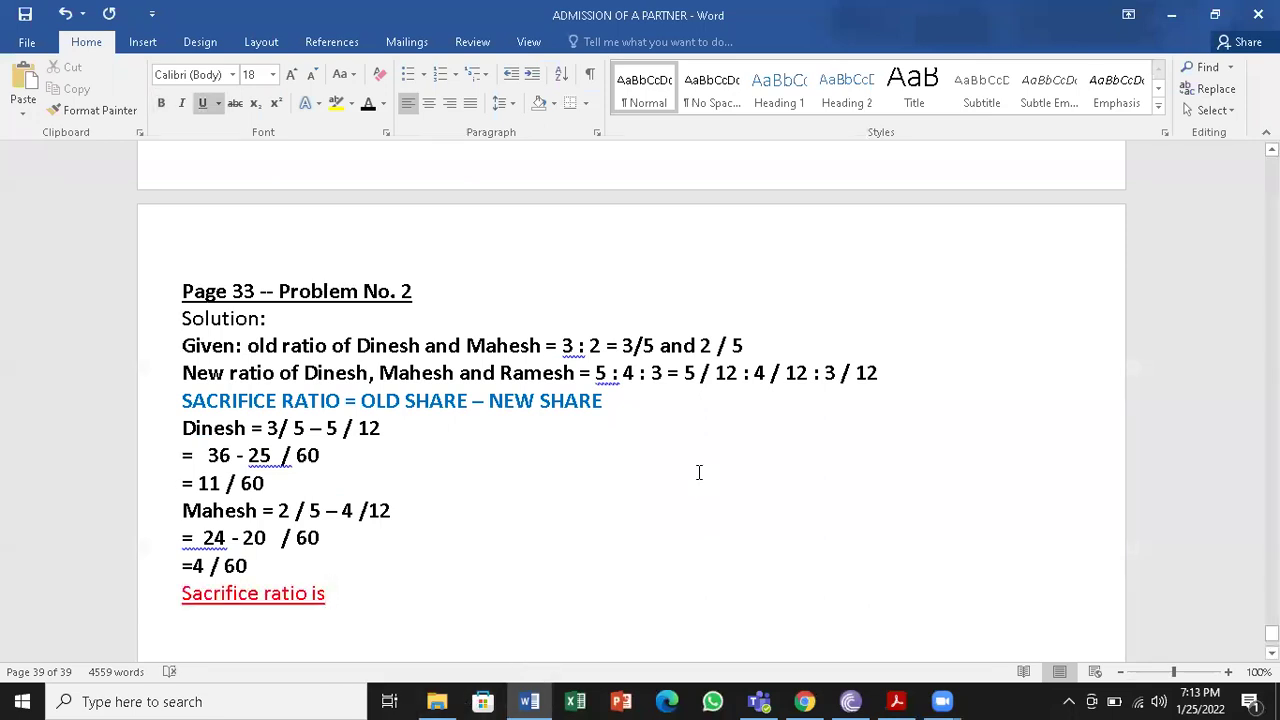
# - Complete the conclusion line of problem 2 as "Sacrifice ratio is 11 : 4"
pyautogui.press('BackSpace')
pyautogui.press('BackSpace')
pyautogui.press('BackSpace')
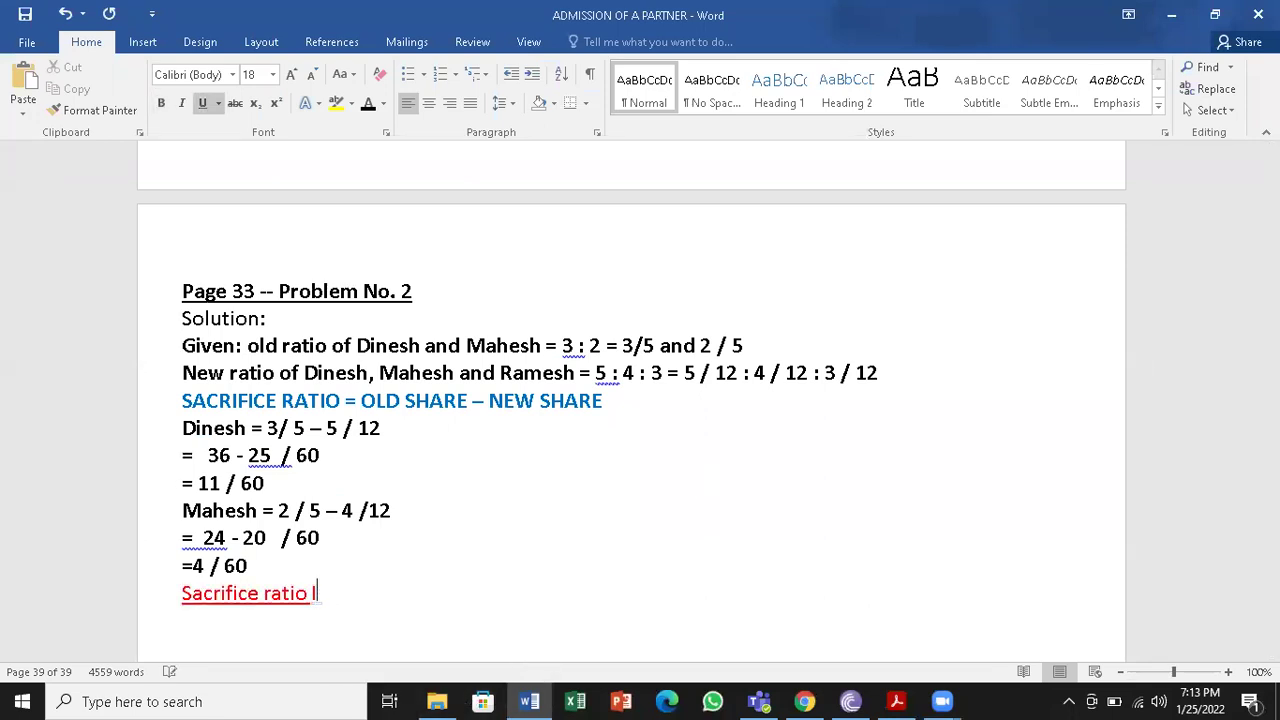
pyautogui.press('BackSpace')
pyautogui.press('BackSpace')
pyautogui.write('is 11 ')
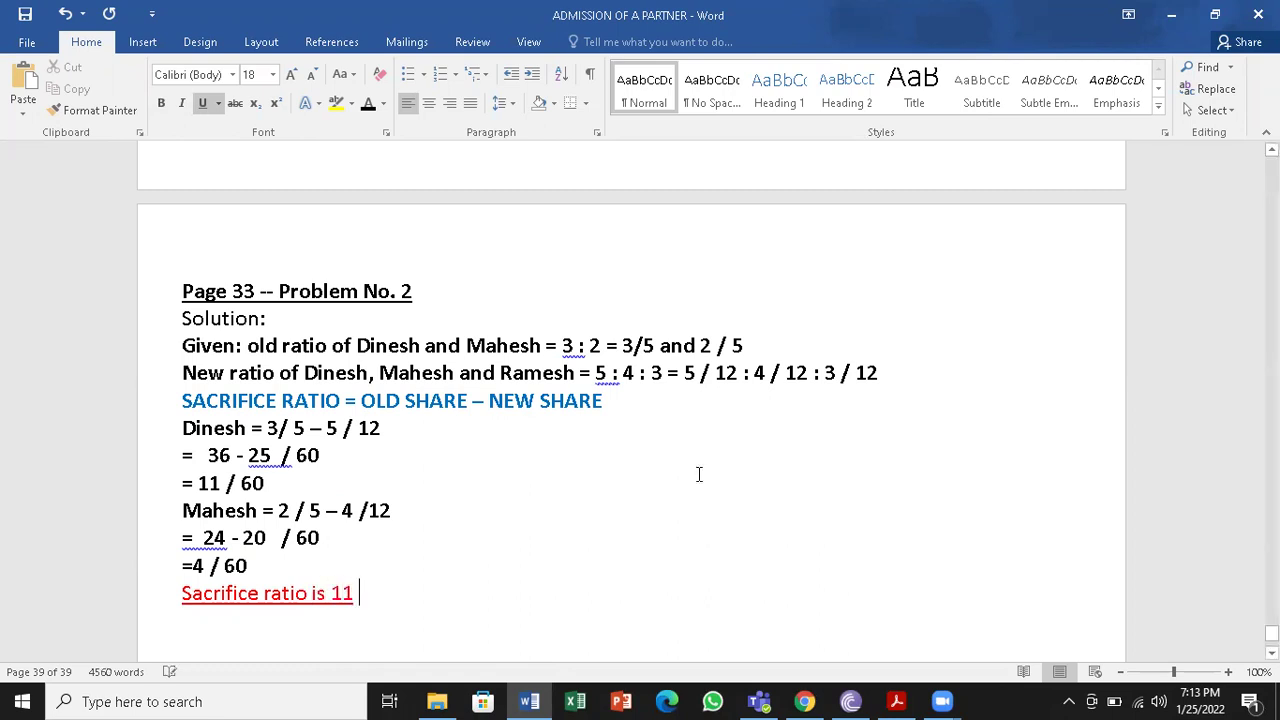
pyautogui.write(': 4')
# - Add a space after the equals sign in the second partner's 4 / 60 result and save the document
pyautogui.moveTo(200, 484); pyautogui.dragTo(264, 484)
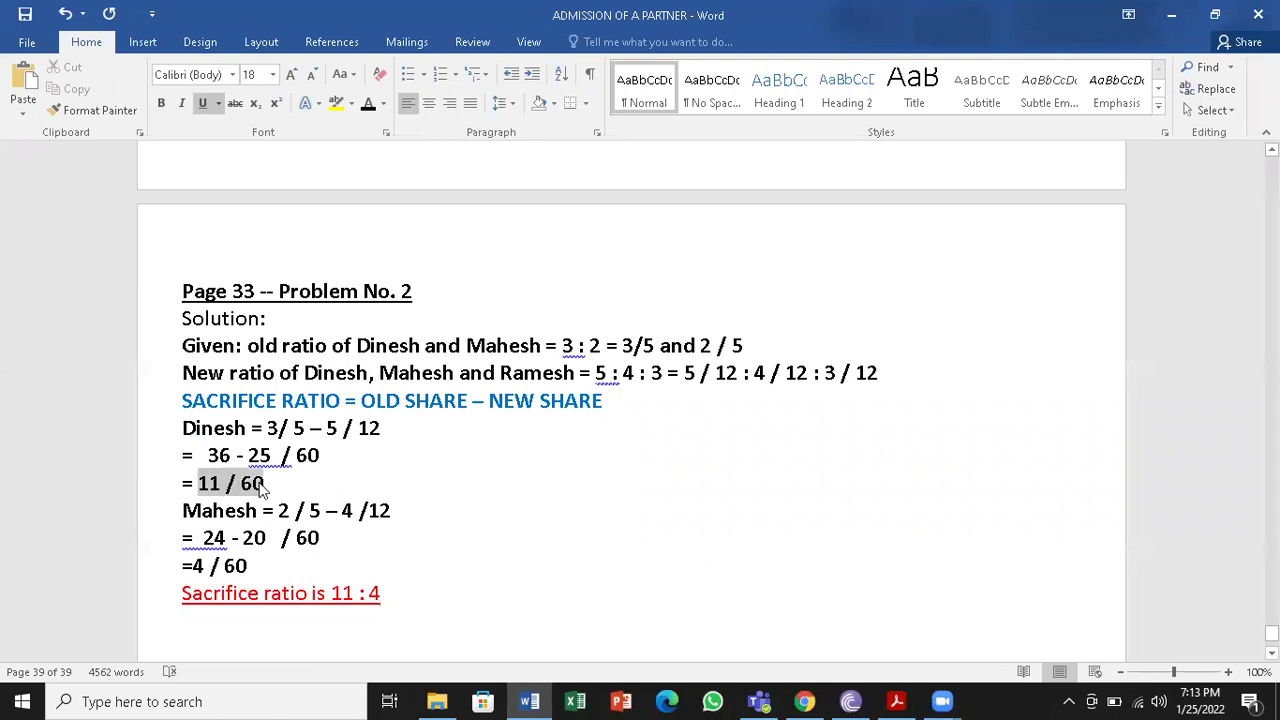
pyautogui.click(316, 600)
pyautogui.press('Up')
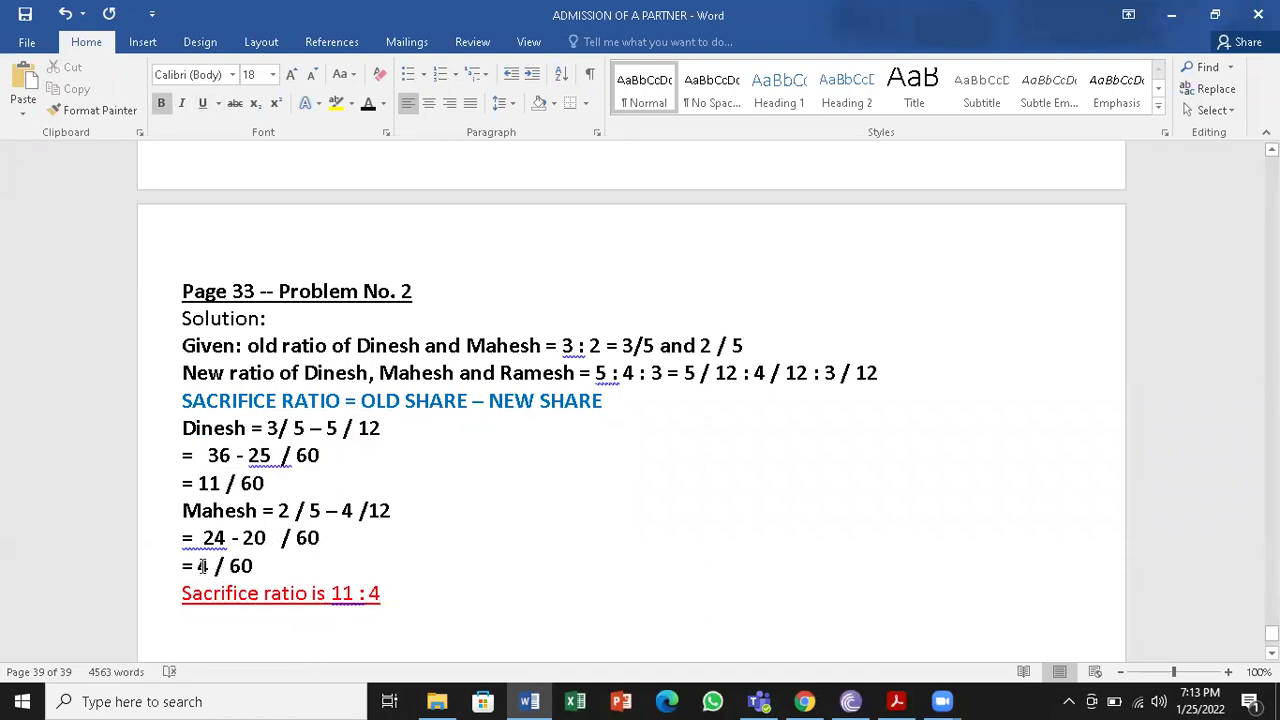
pyautogui.hotkey('shift', 'Right')
pyautogui.hotkey('shift', 'Right')
pyautogui.hotkey('shift', 'Right')
pyautogui.hotkey('shift', 'Right')
pyautogui.hotkey('shift', 'Right')
pyautogui.hotkey('shift', 'Right')
pyautogui.click(379, 594)
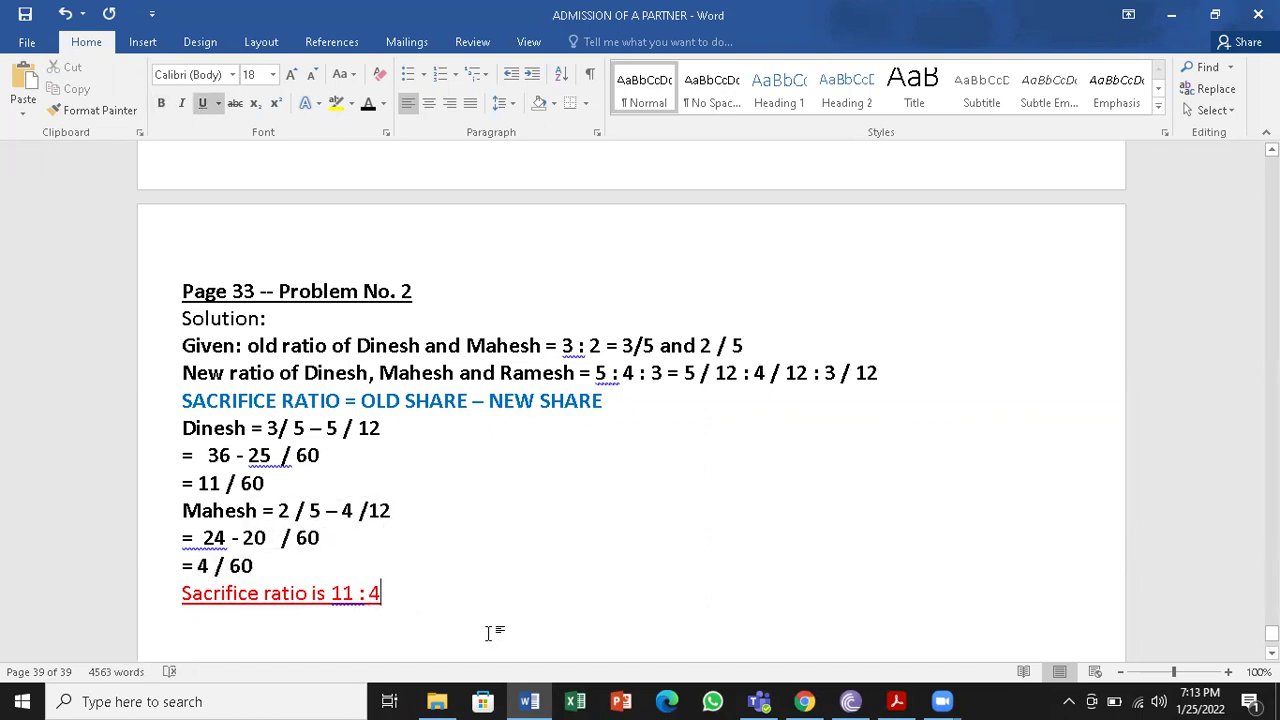
pyautogui.hotkey('ctrl', 's')
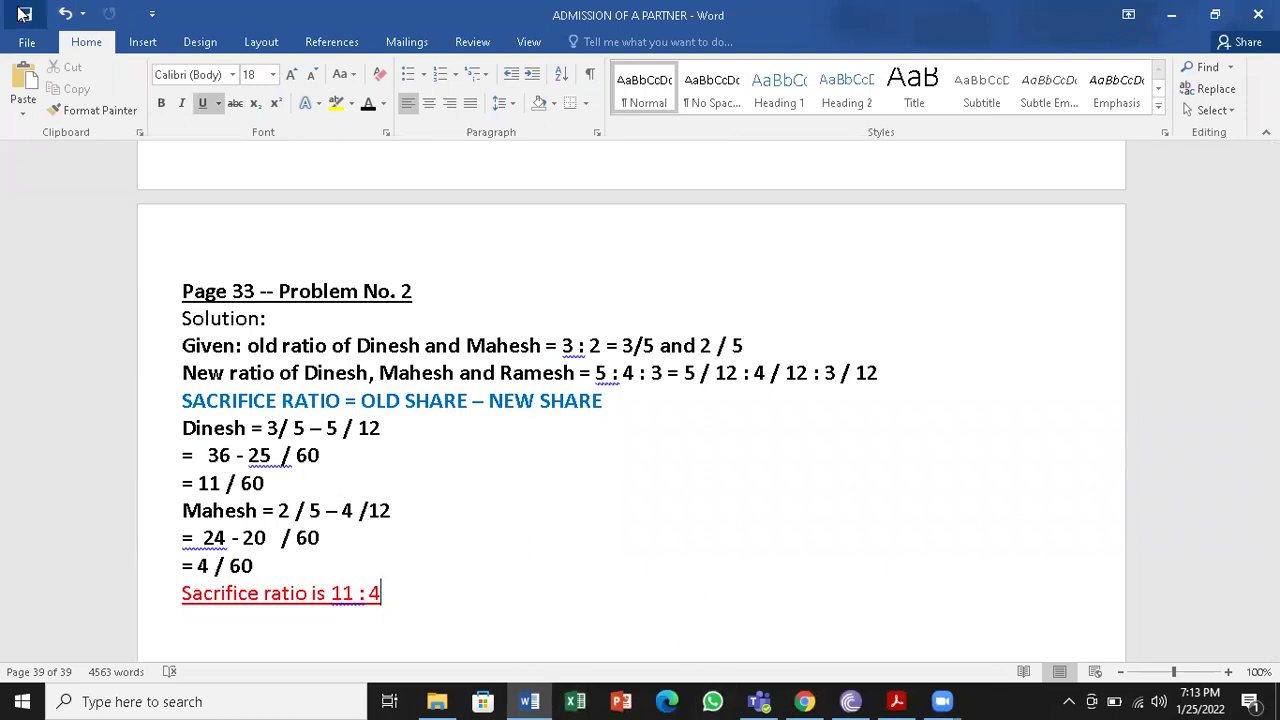
# - Make the "Sacrifice ratio is 11 : 4" line bold and save the document
pyautogui.tripleClick(229, 584)
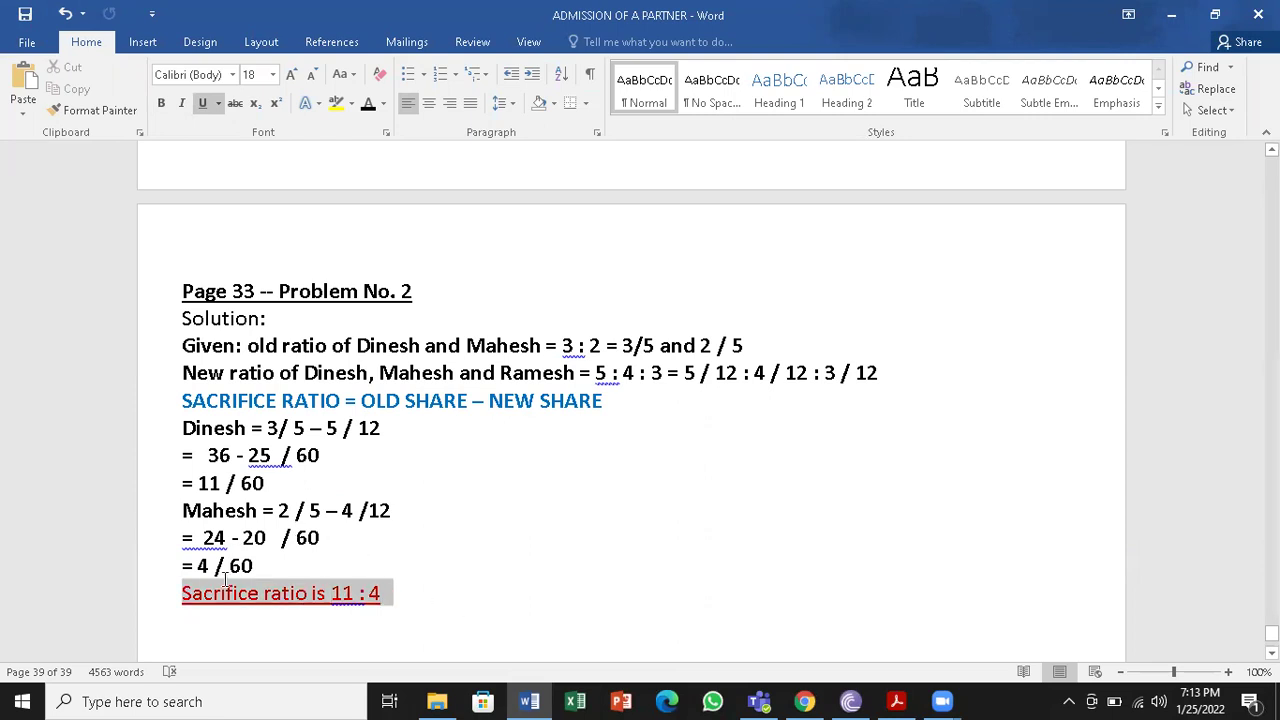
pyautogui.click(161, 103)
pyautogui.click(606, 520)
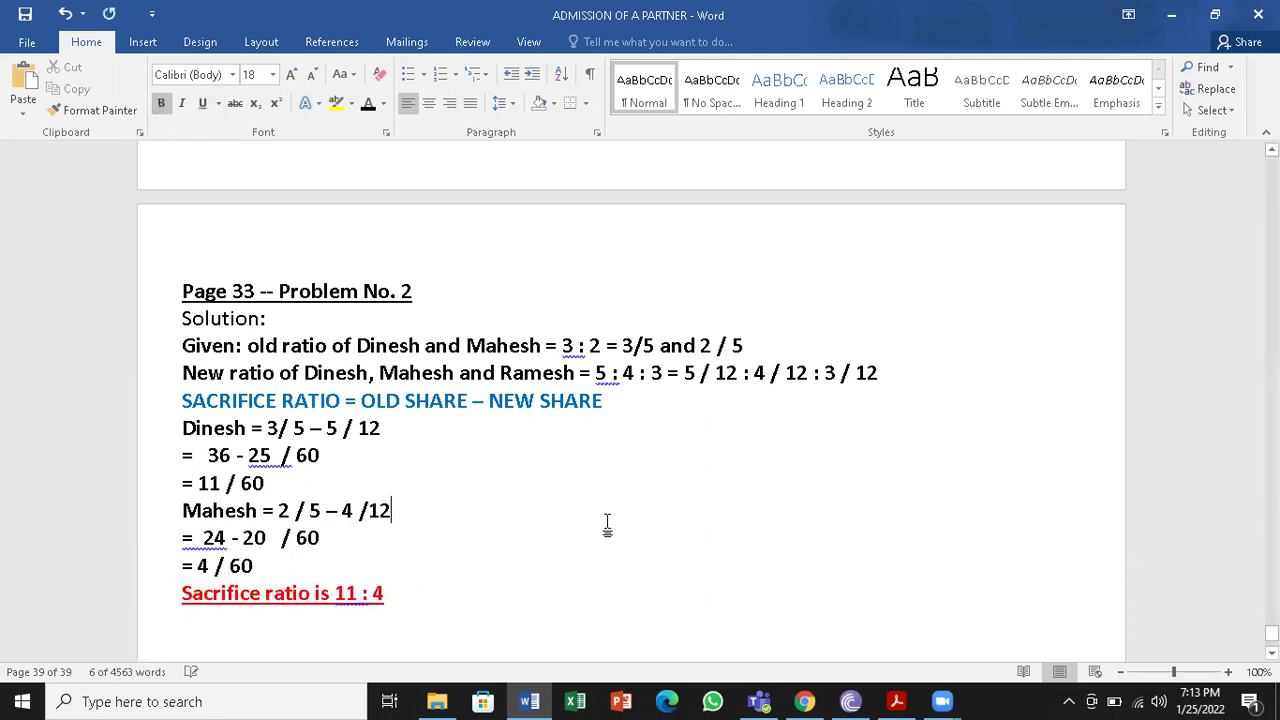
pyautogui.click(25, 14)
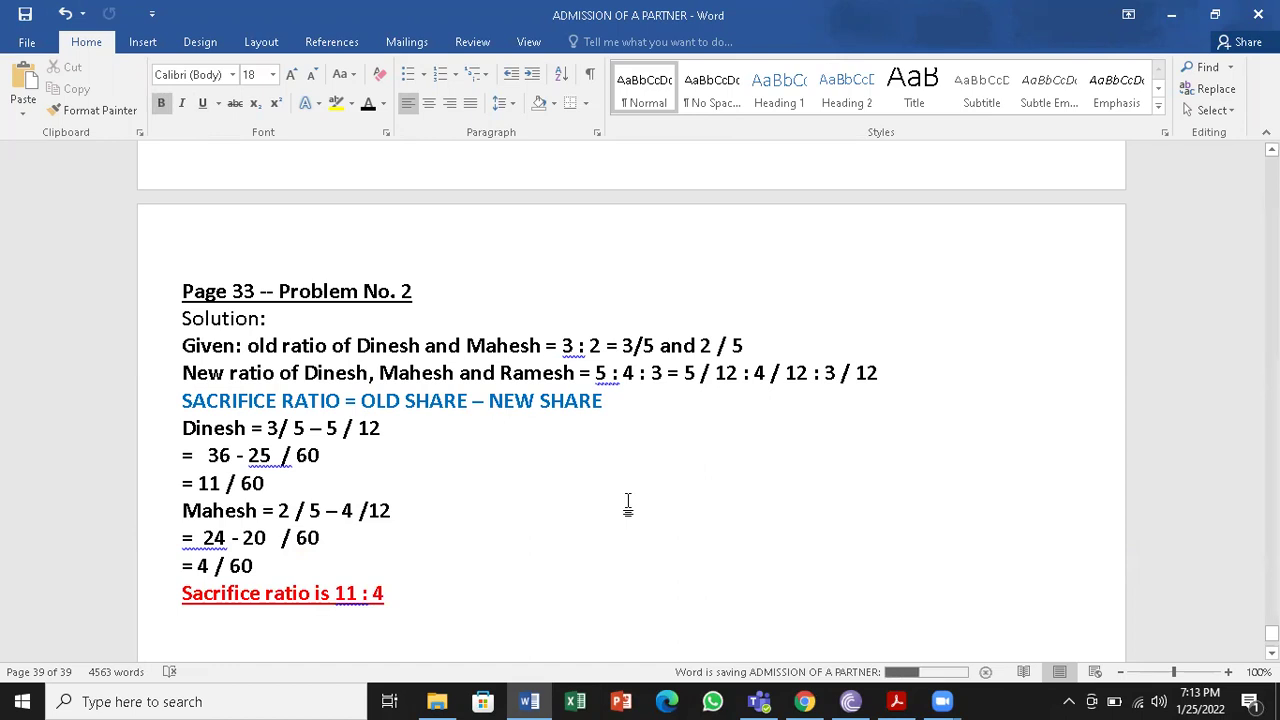
# - Review the sacrifice ratio problems in the accountancy question bank PDF, from problem 1 through problems 8 and 9
pyautogui.scroll(-2, 628, 505)
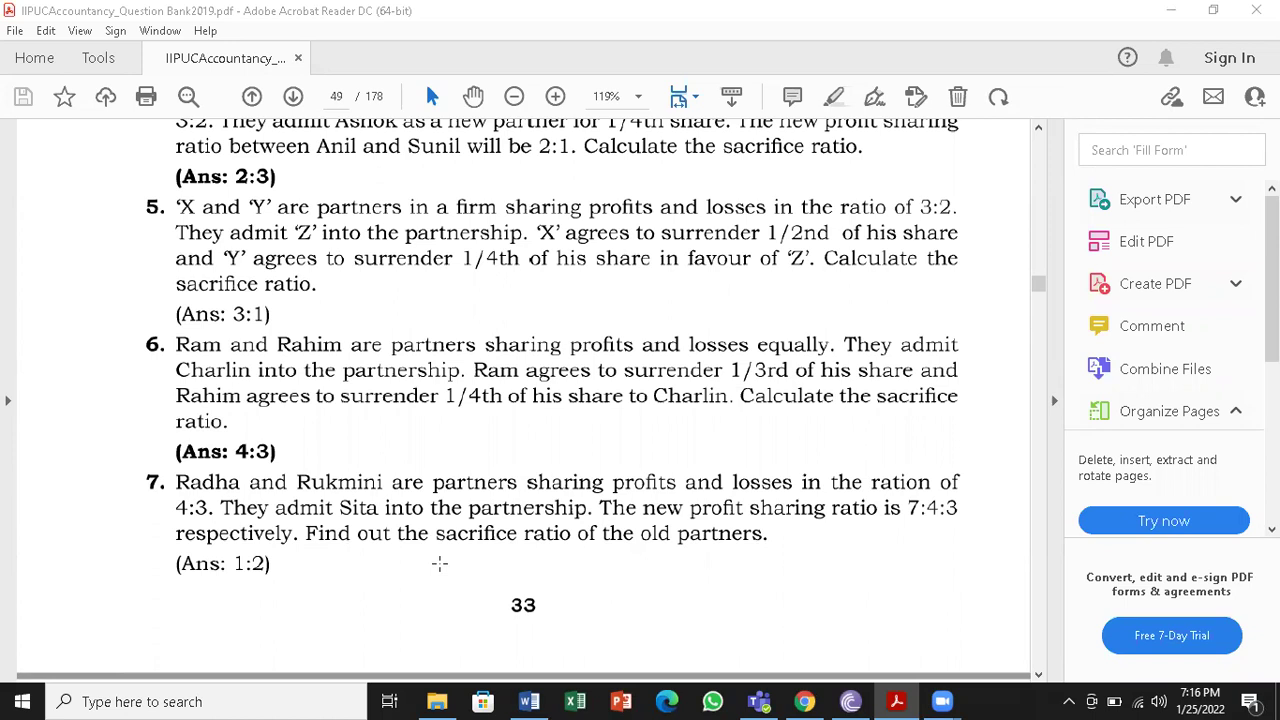
pyautogui.scroll(4, 440, 565)
pyautogui.scroll(3, 440, 565)
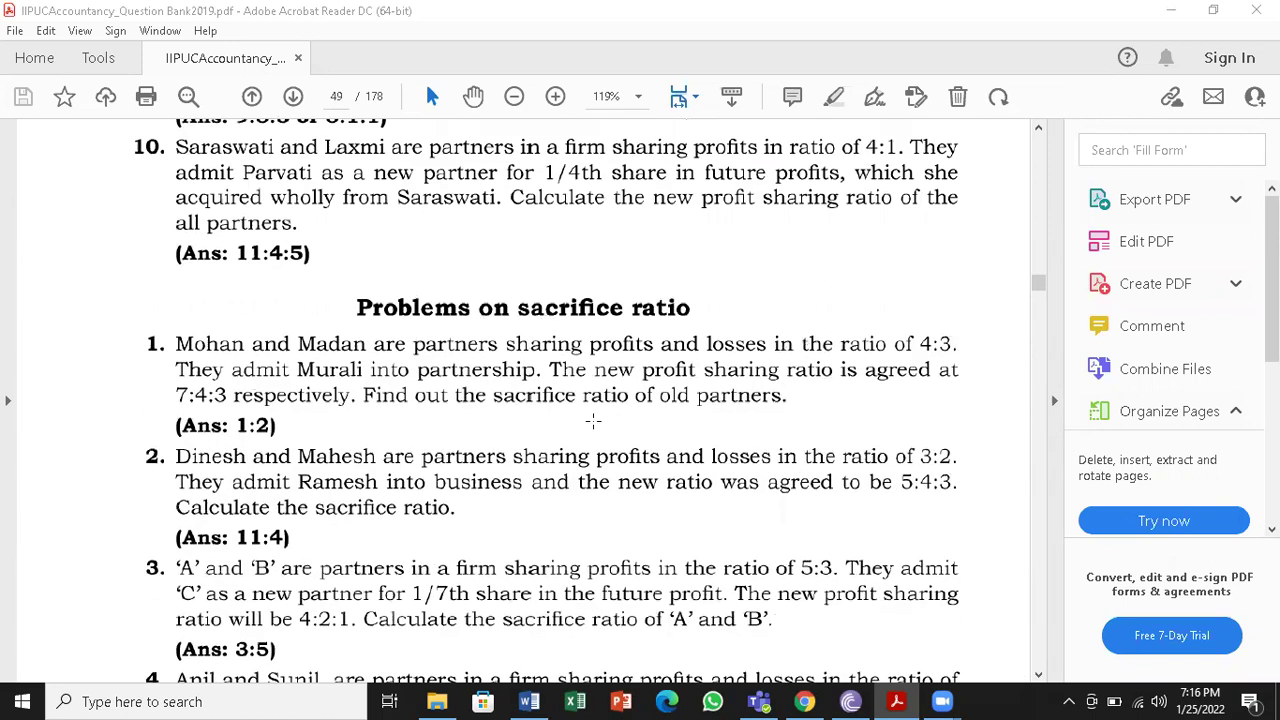
pyautogui.scroll(-2, 590, 422)
pyautogui.scroll(1, 572, 430)
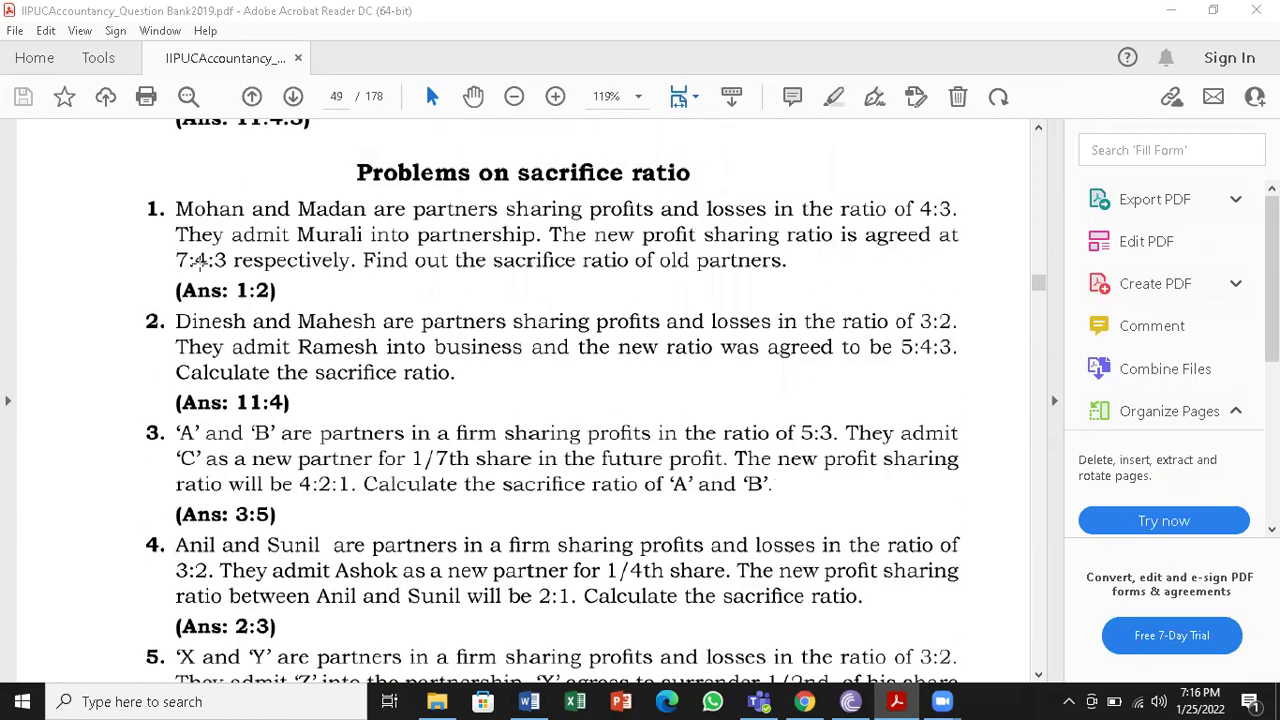
pyautogui.scroll(-6, 325, 385)
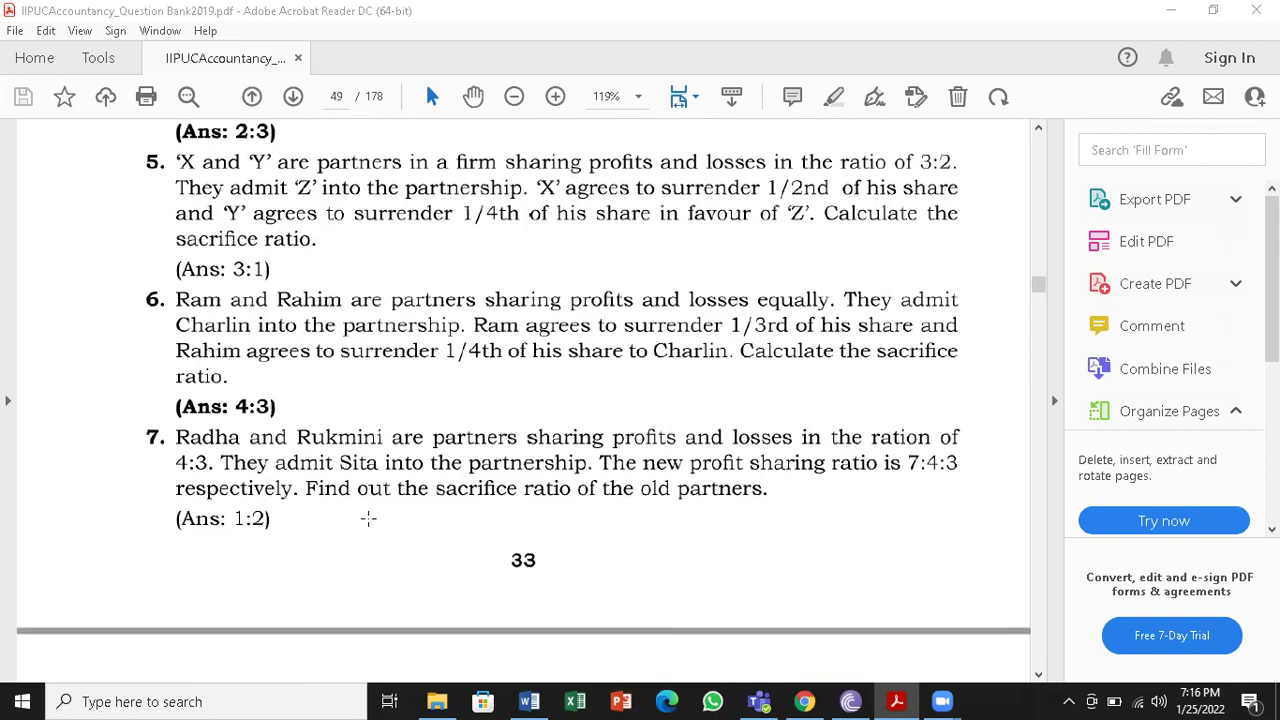
pyautogui.scroll(6, 368, 518)
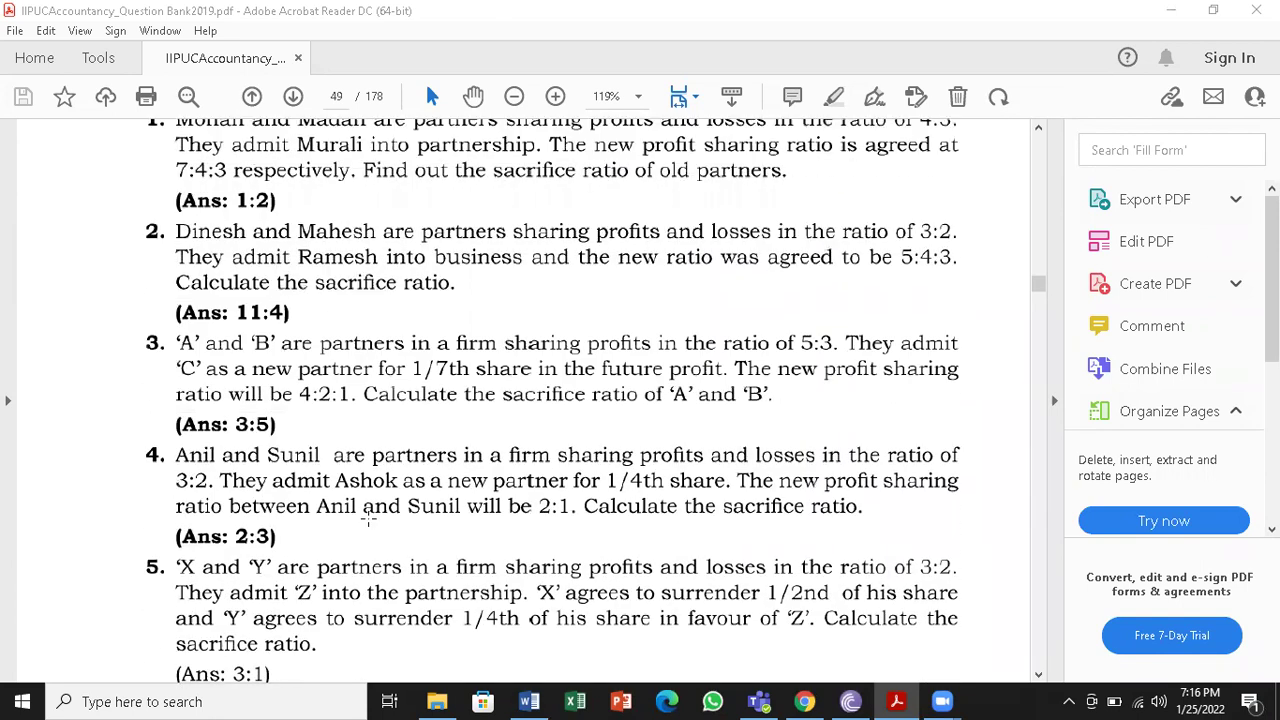
pyautogui.scroll(-10, 365, 519)
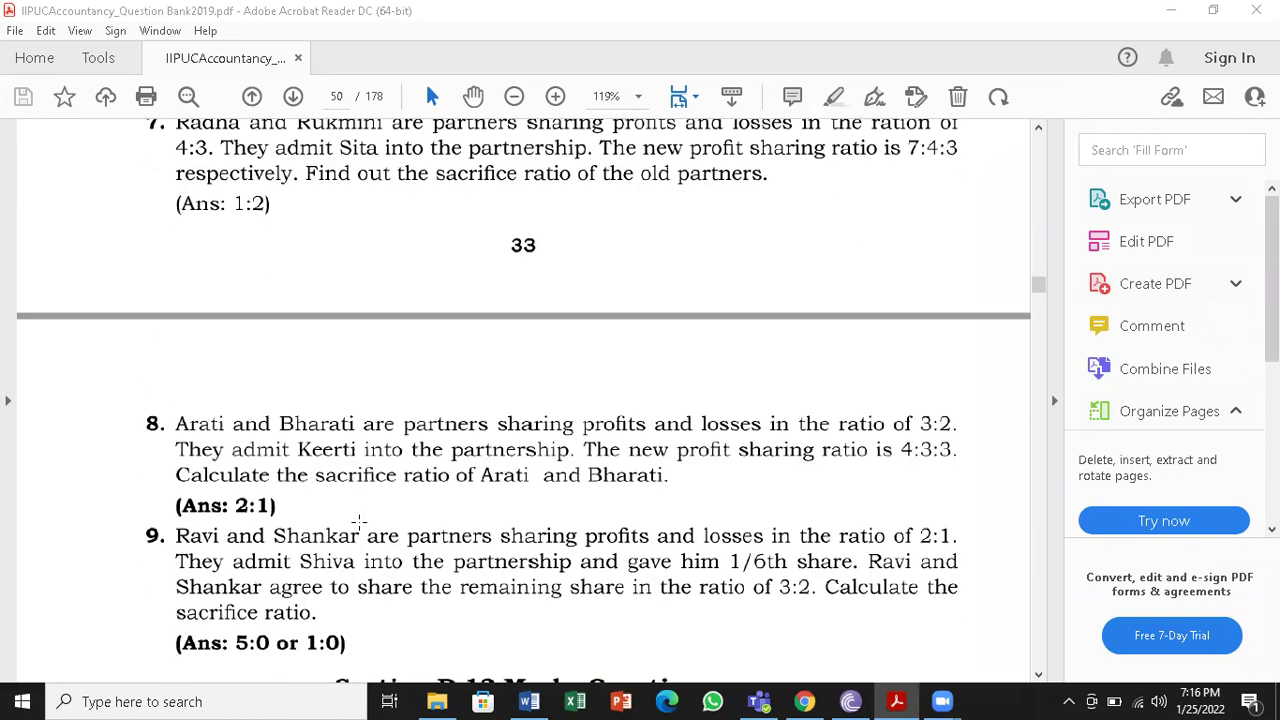
pyautogui.scroll(-1, 158, 400)
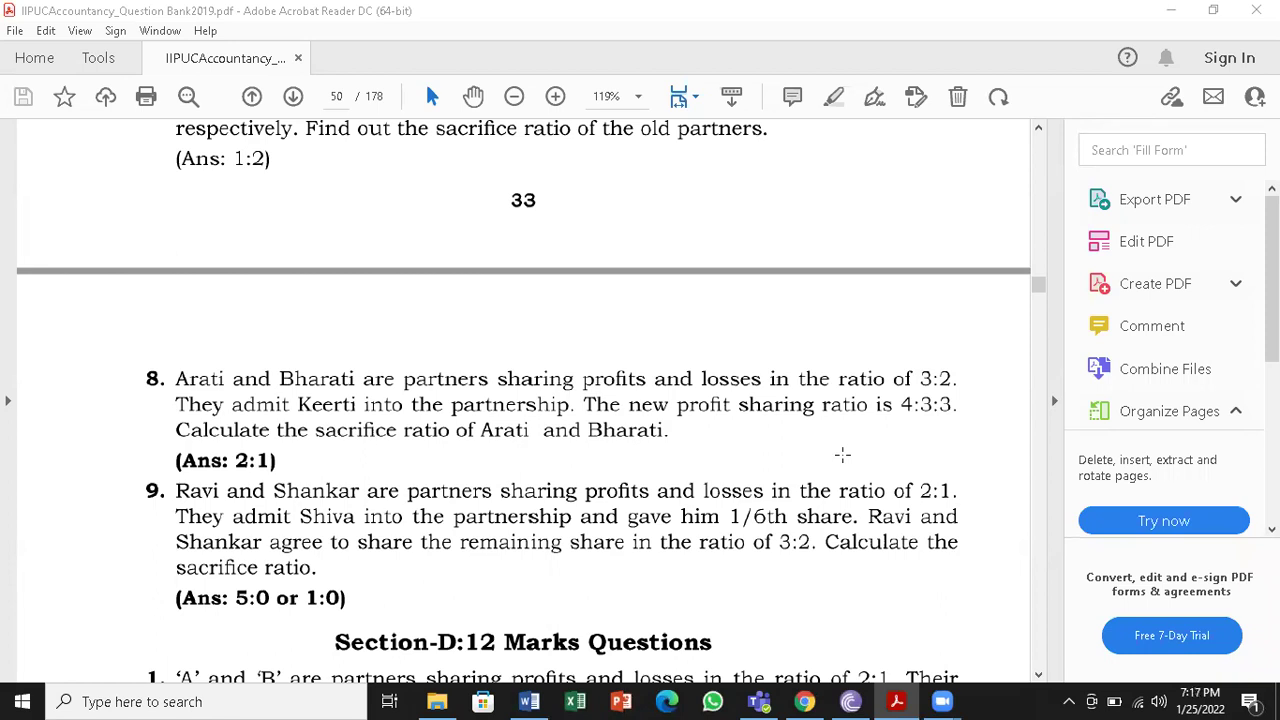
pyautogui.scroll(-3, 734, 449)
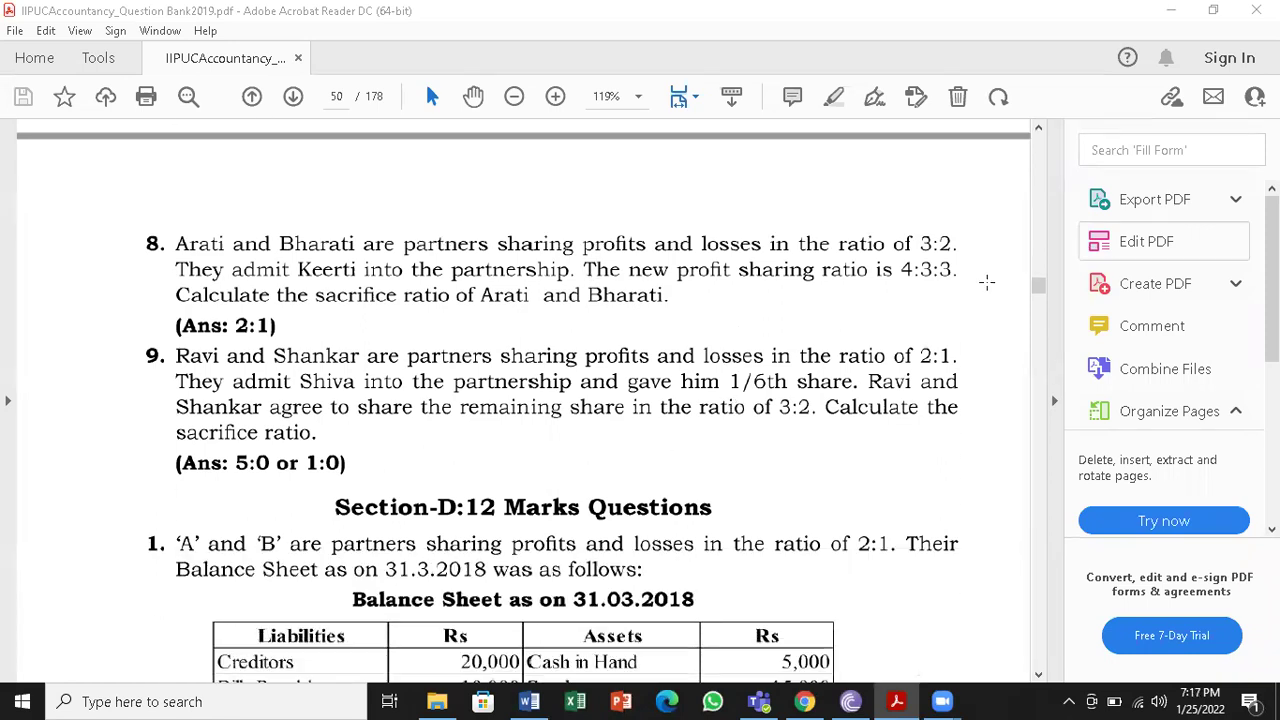
pyautogui.scroll(2, 862, 322)
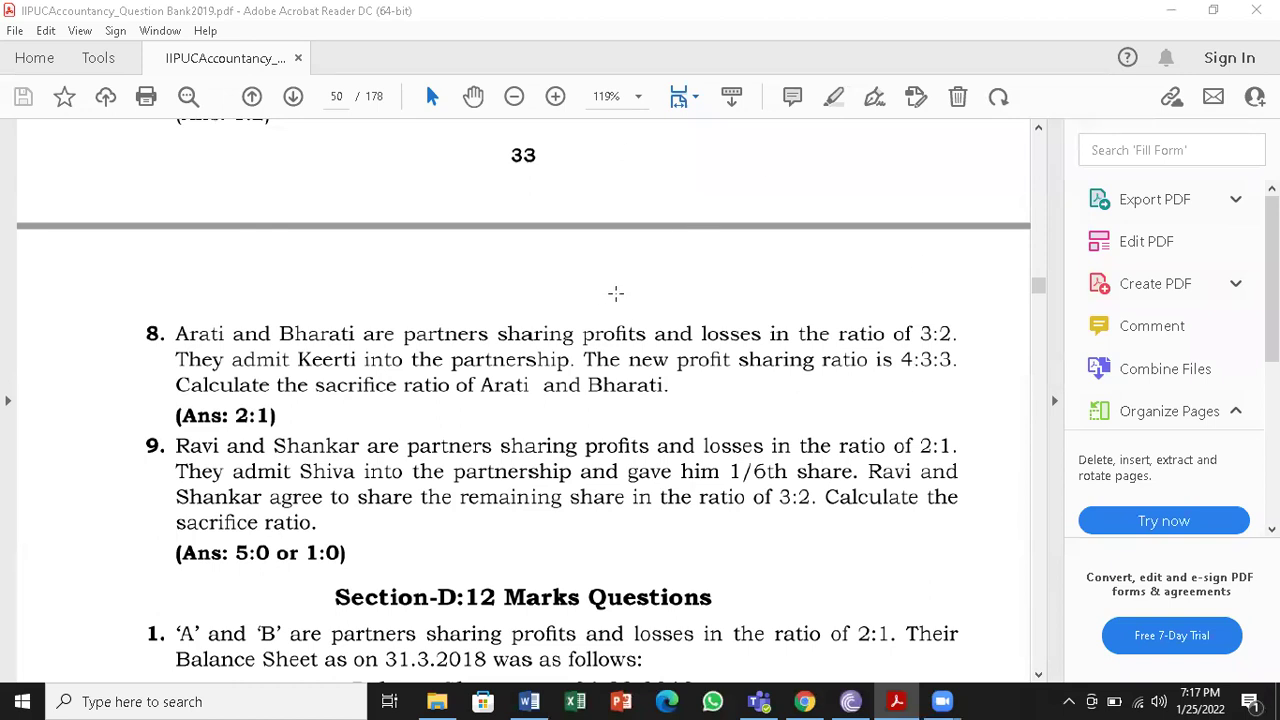
# - Back in the Word document, copy the "Page 33 -- Problem No. 2" heading below that solution, leaving a blank line before it
pyautogui.click(529, 701)
pyautogui.scroll(1, 300, 333)
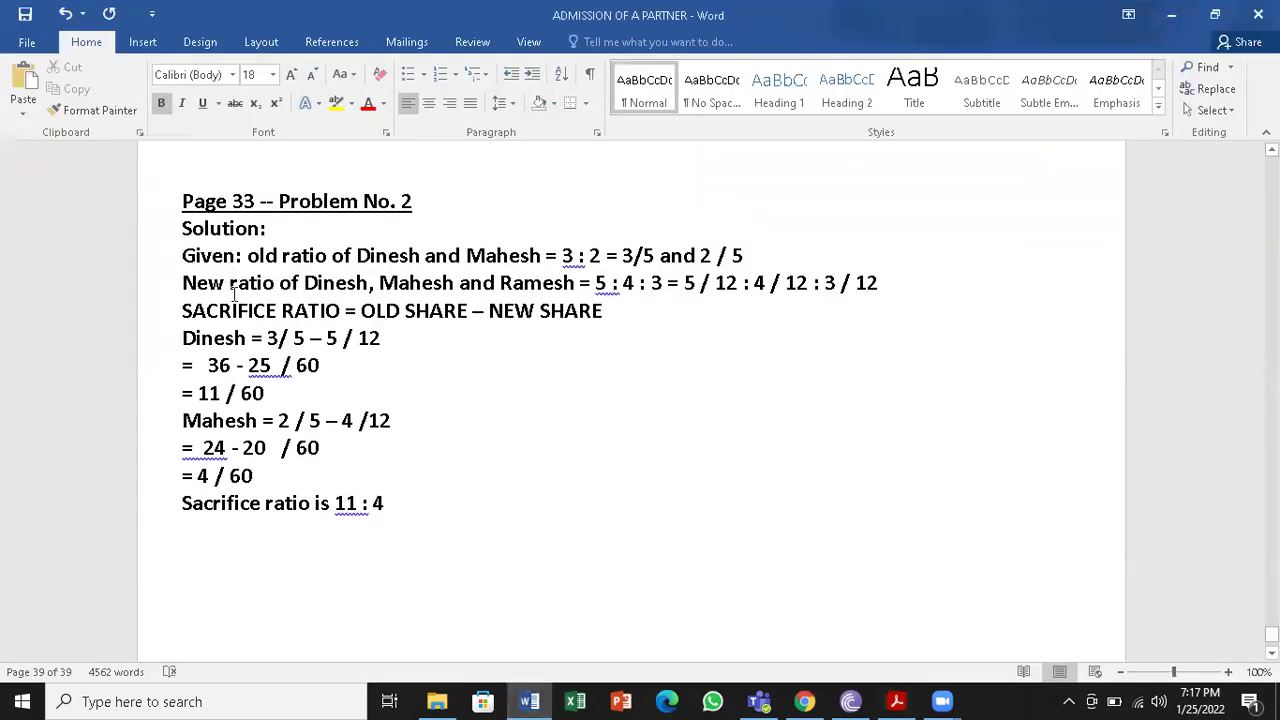
pyautogui.moveTo(186, 201); pyautogui.dragTo(426, 202)
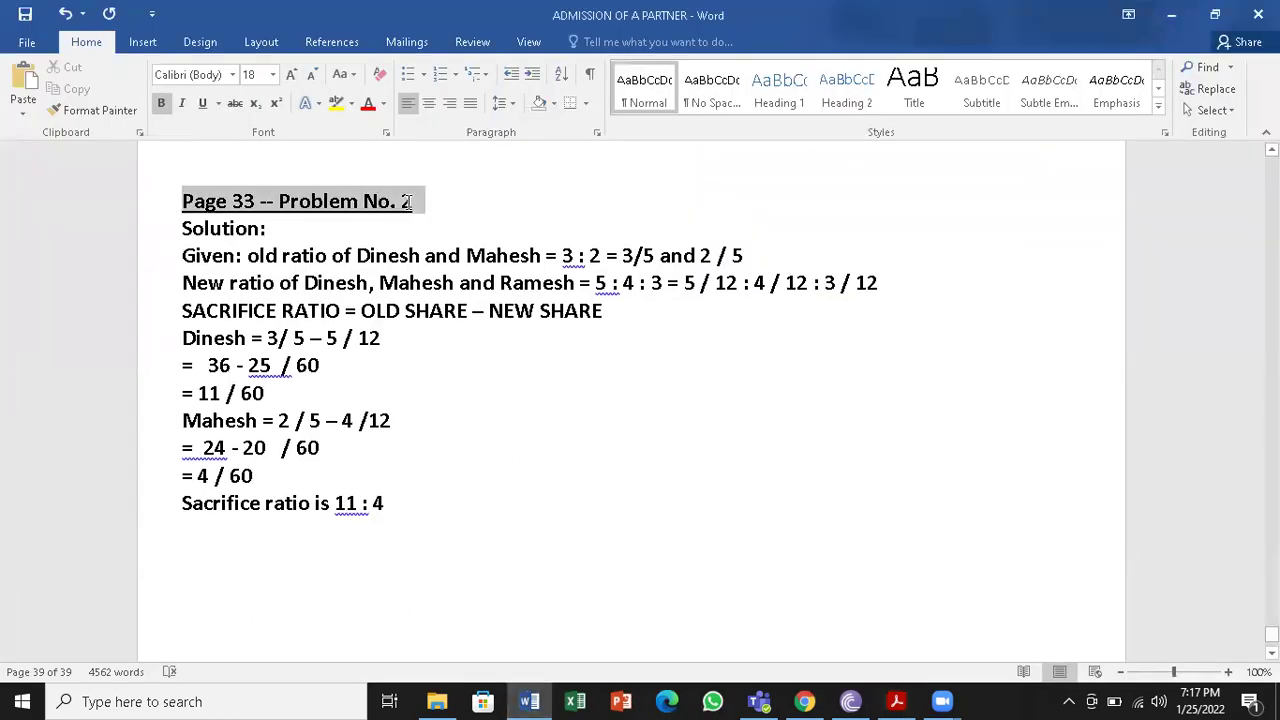
pyautogui.click(74, 89)
pyautogui.scroll(-2, 400, 500)
pyautogui.click(457, 440)
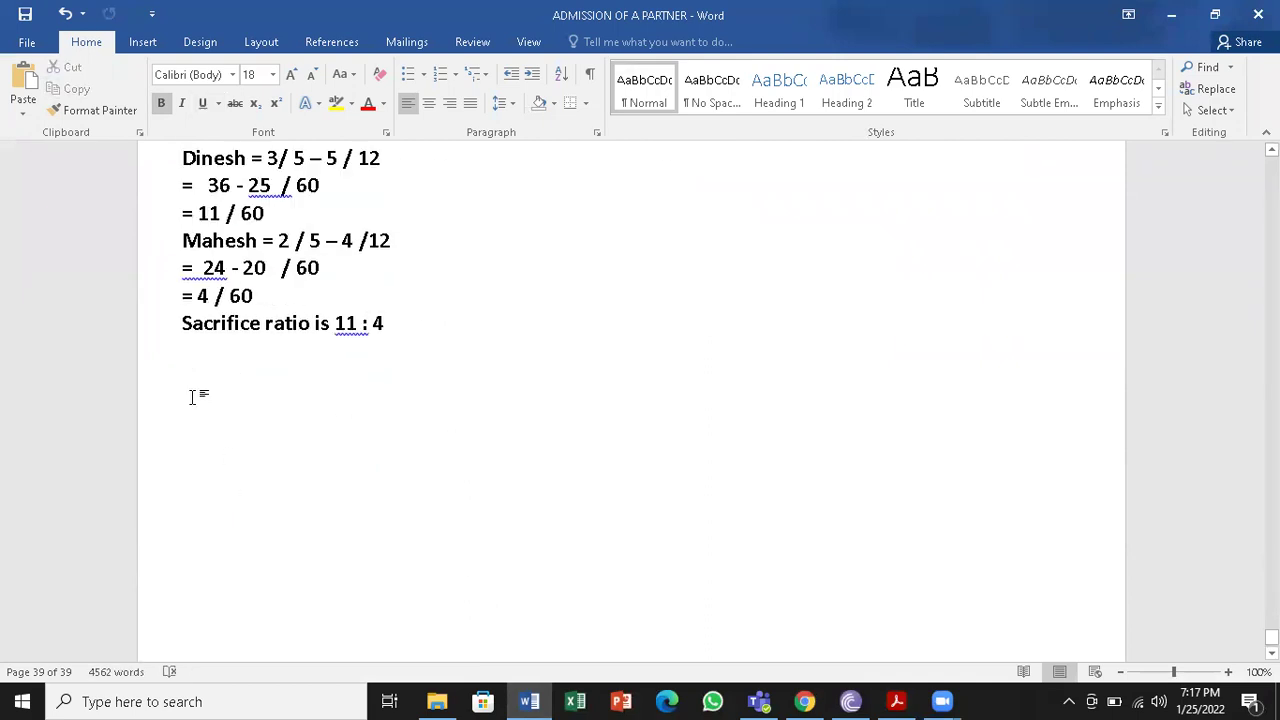
pyautogui.press('Return')
pyautogui.press('Return')
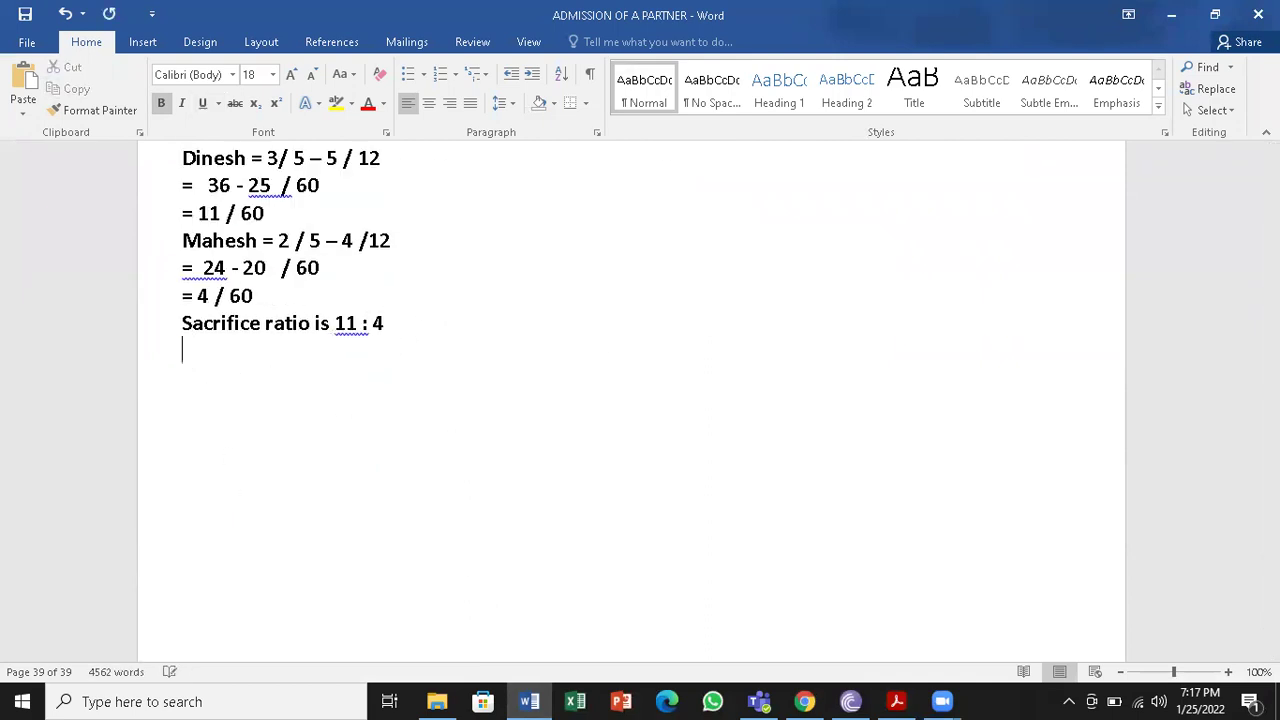
pyautogui.hotkey('ctrl', 'v')
# - Change the pasted heading to "Page 34 -- Problem No. 8"
pyautogui.click(257, 390)
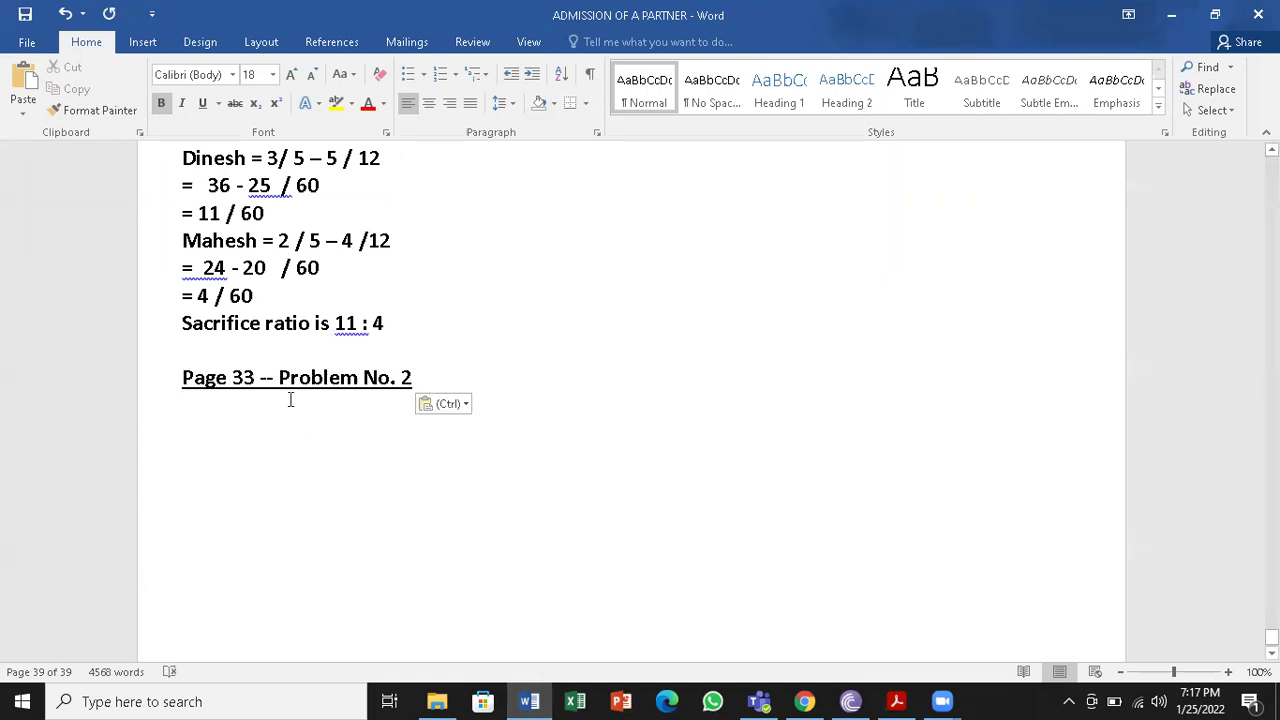
pyautogui.press('BackSpace')
pyautogui.write('4')
pyautogui.press('End')
pyautogui.press('BackSpace')
pyautogui.write('8')
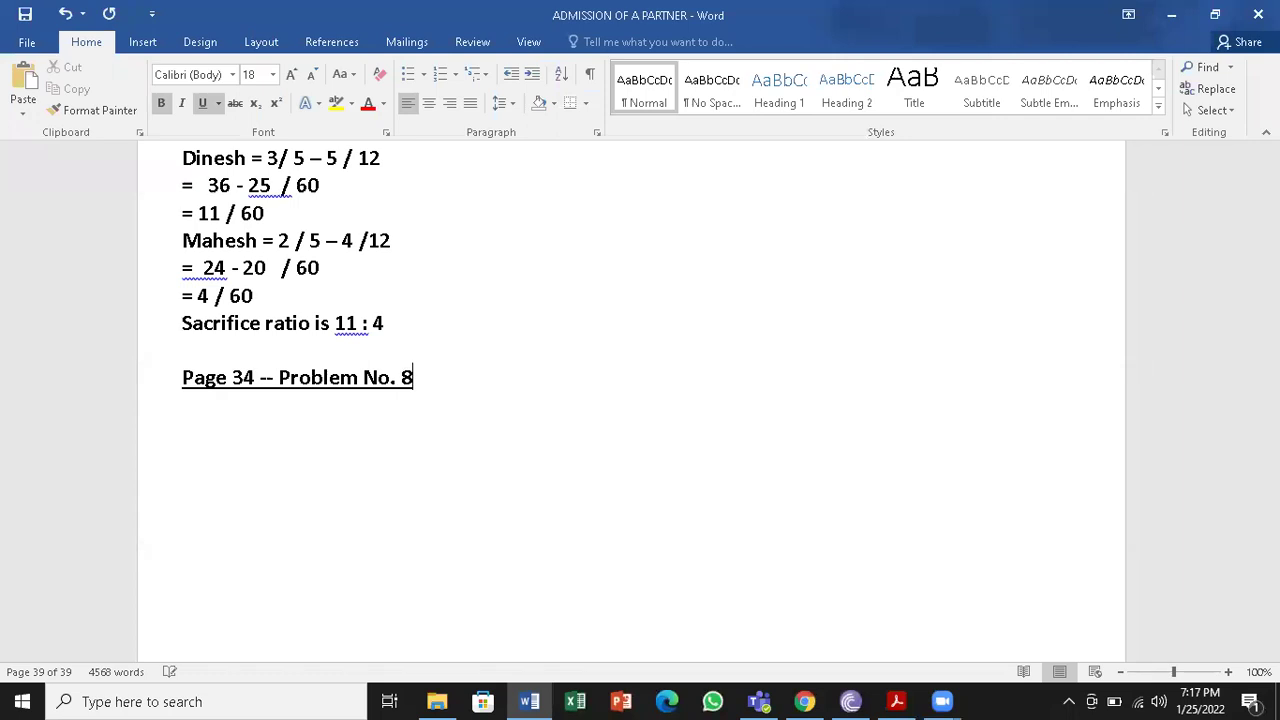
# - Copy "Solution:" and "Given: old ratio of" from problem 2 to below the problem 8 heading, without underline
pyautogui.press('Return')
pyautogui.hotkey('ctrl', 'u')
pyautogui.scroll(2, 489, 419)
pyautogui.moveTo(182, 183); pyautogui.dragTo(355, 210)
pyautogui.click(80, 92)
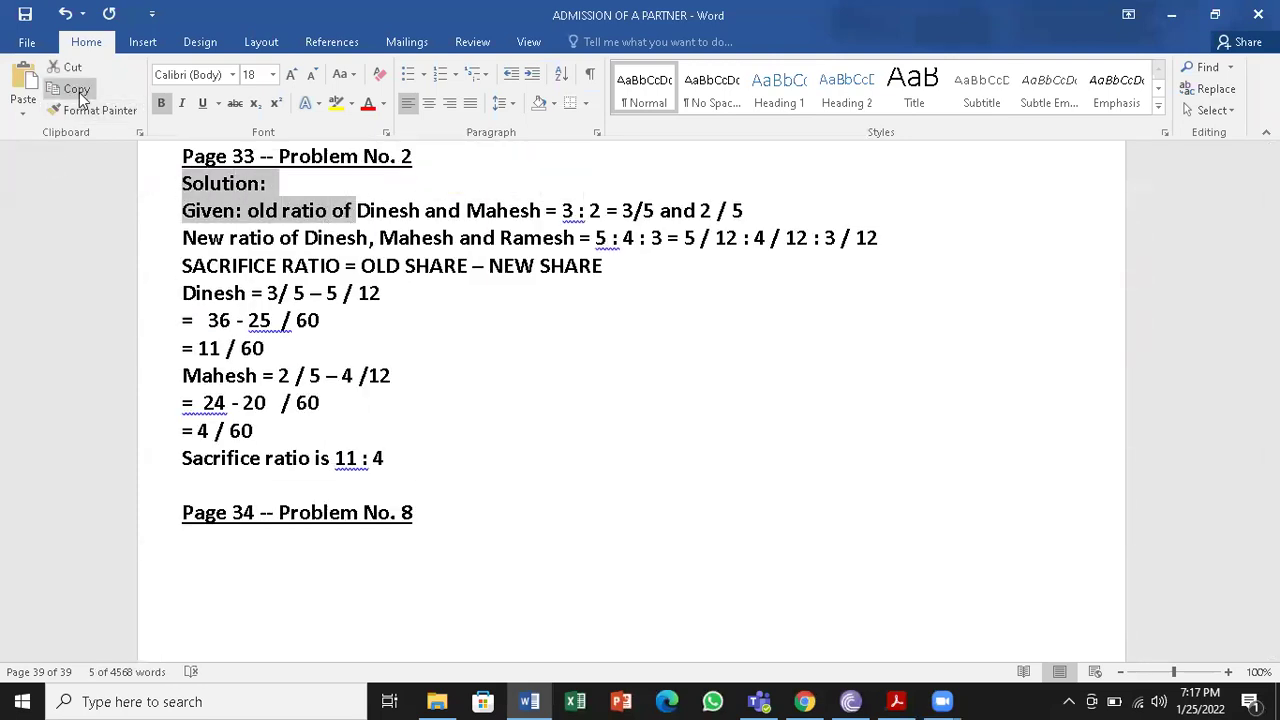
pyautogui.click(194, 541)
pyautogui.hotkey('ctrl', 'v')
pyautogui.scroll(-1, 557, 548)
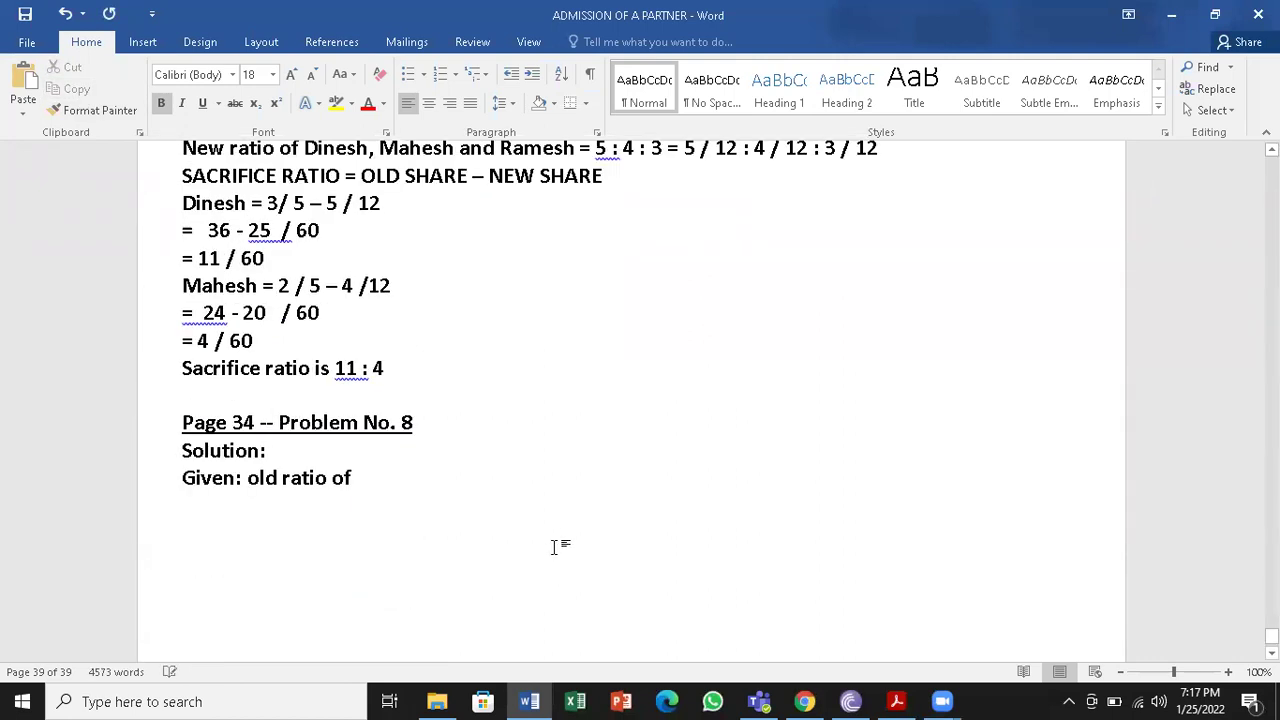
# - Check the old partners and their ratio for problem 8 in the question bank PDF, and return to the Word document
pyautogui.click(895, 701)
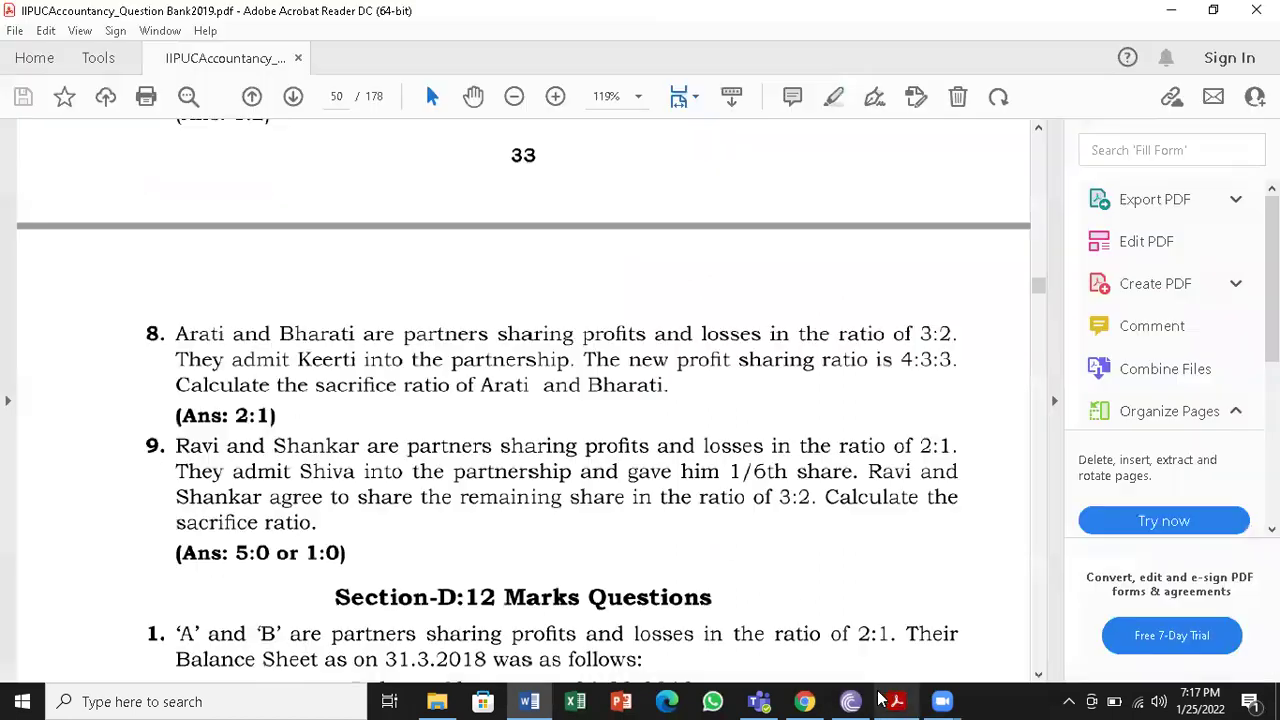
pyautogui.click(529, 701)
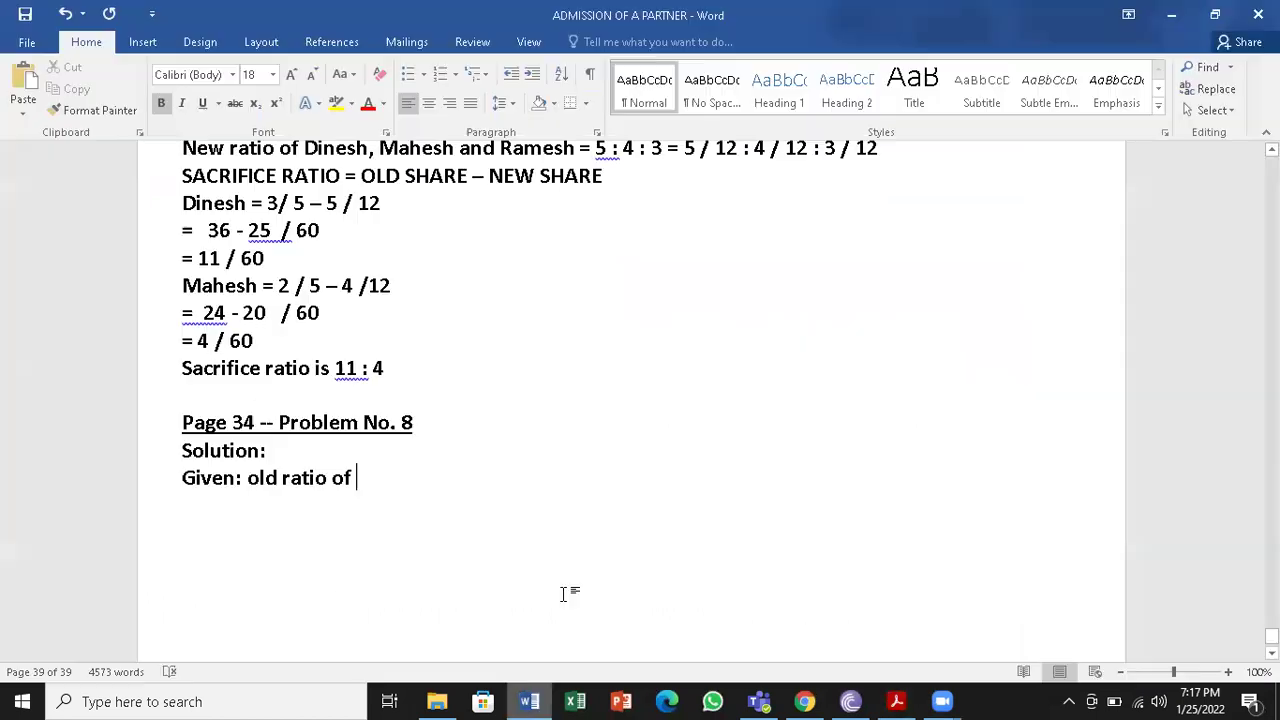
# - Complete the problem 8 "Given: old ratio of" line with the two old partners' names and "= 3 : 2 = 3 / 5 and 2 / 5"
pyautogui.write('Aar')
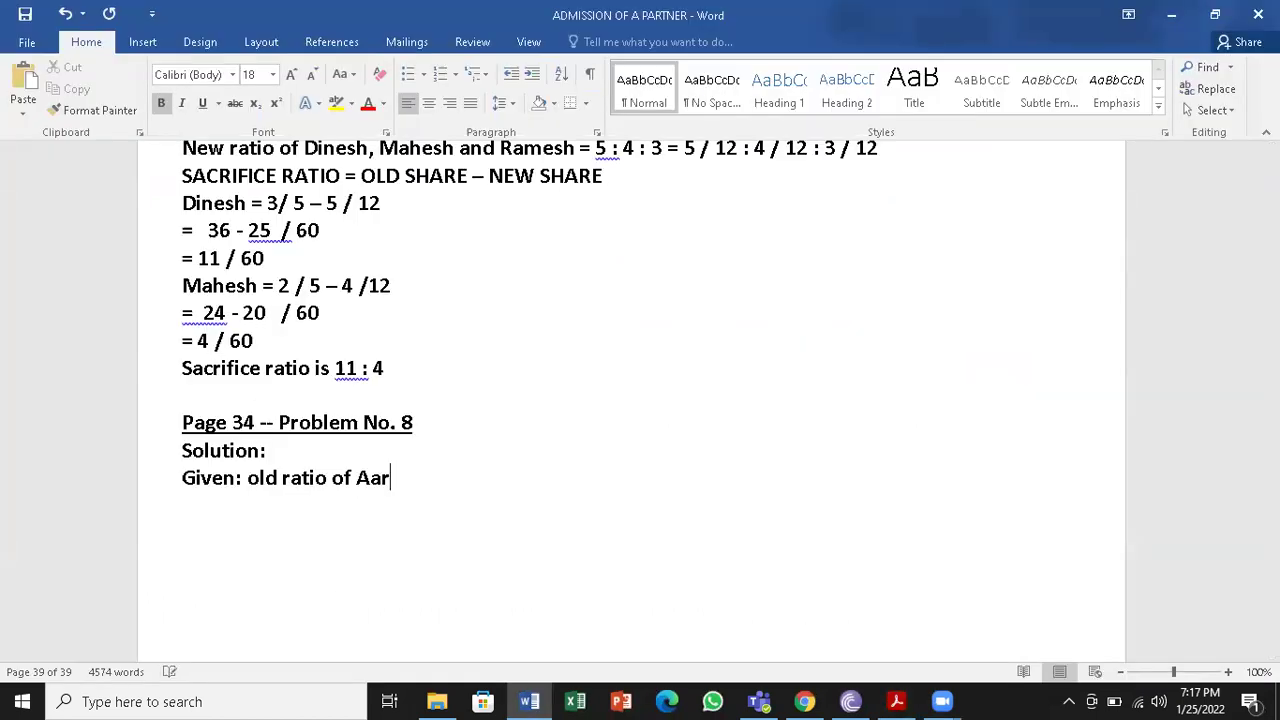
pyautogui.write('ti and Bharati')
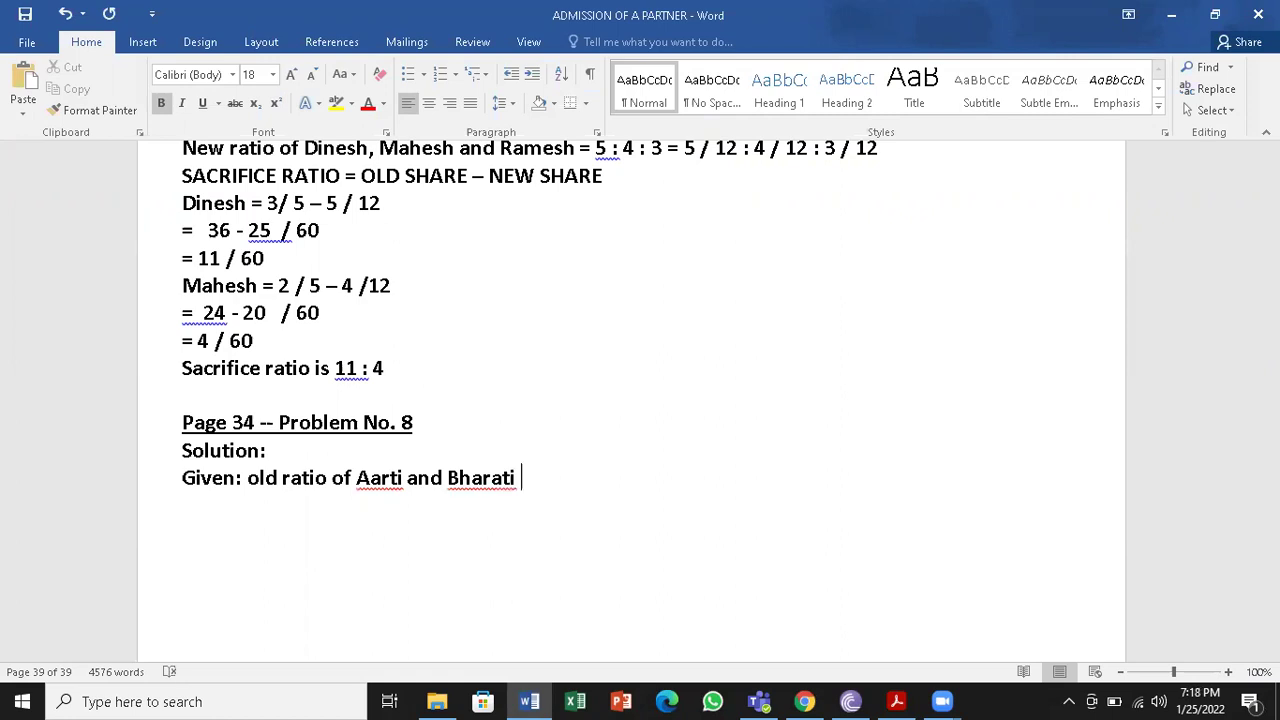
pyautogui.write('= 3 : 2 = 3 / 5 and 2 / 5')
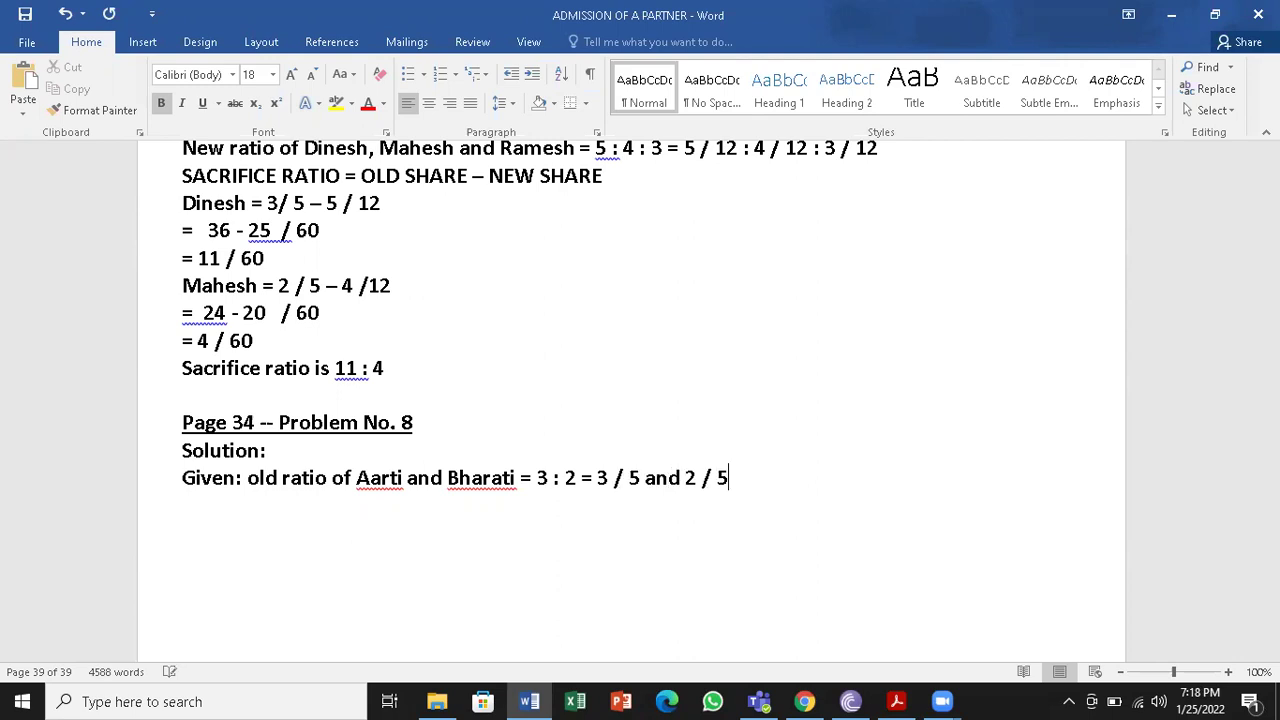
# - Add a line starting "New ratio of" followed by the names of the two old partners and the new partner
pyautogui.press('Return')
pyautogui.write('New ratio o')
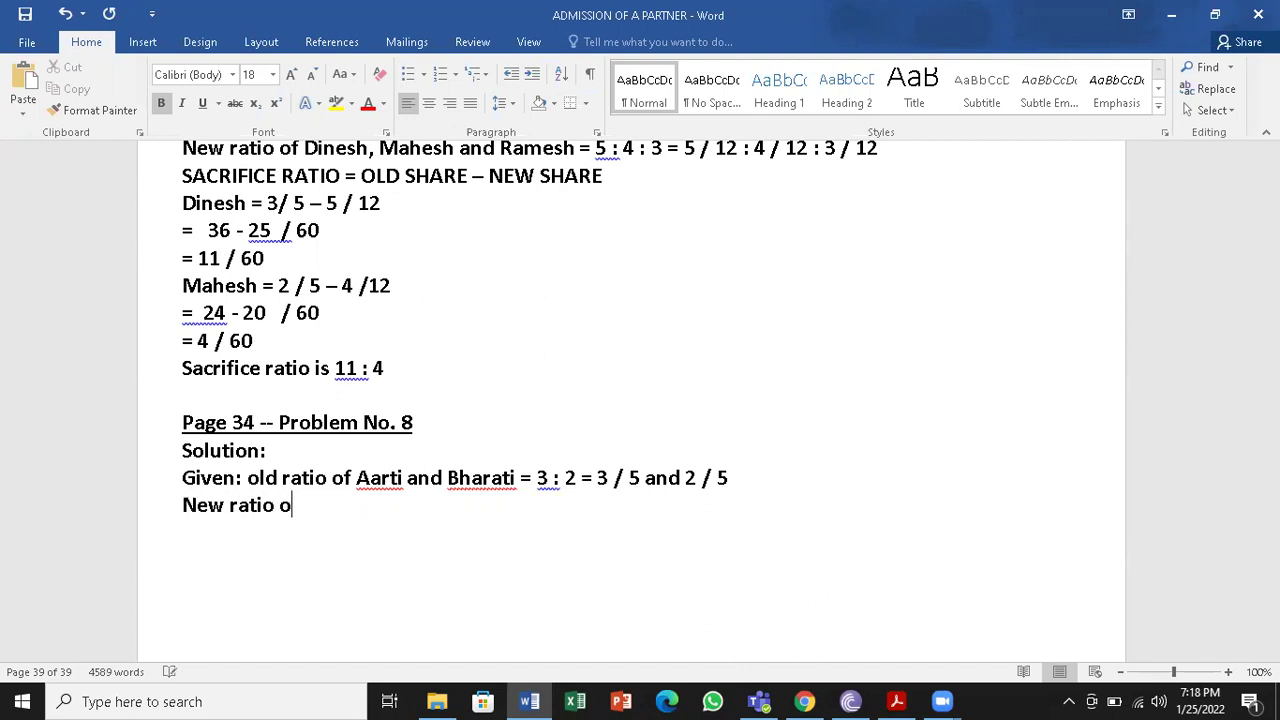
pyautogui.write('f Aarti,')
pyautogui.write('ara')
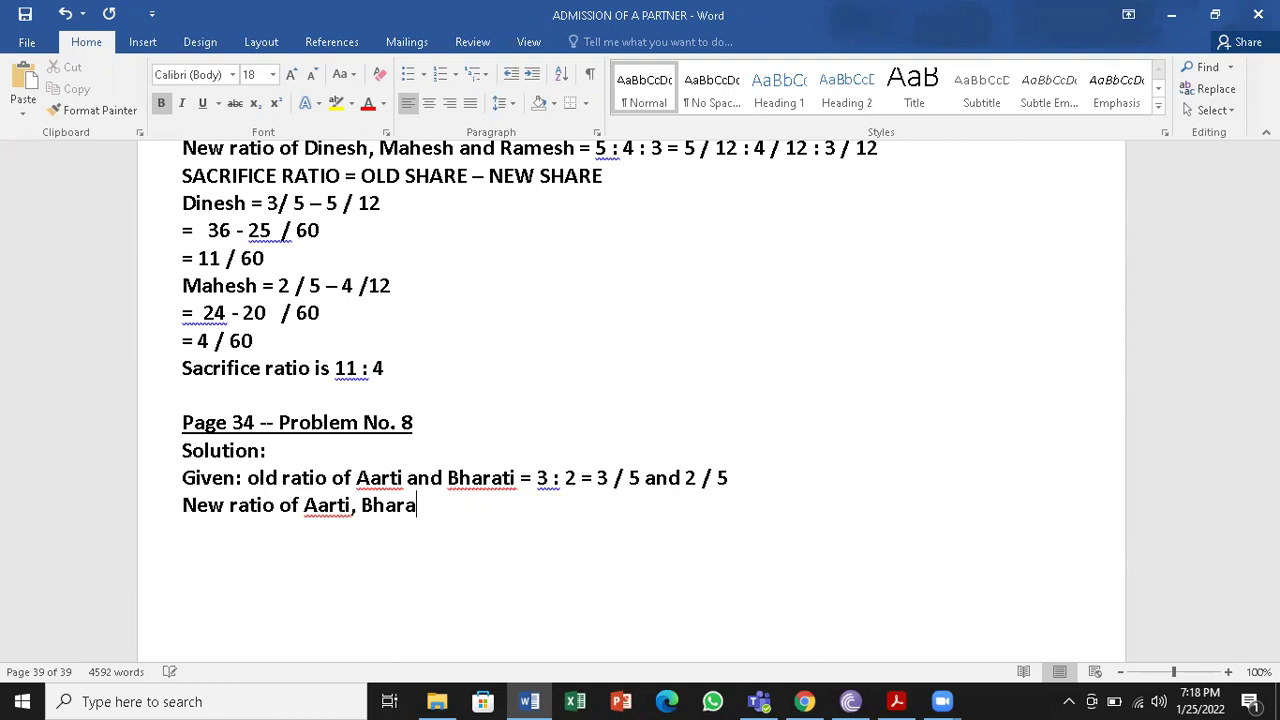
pyautogui.write('thi and ')
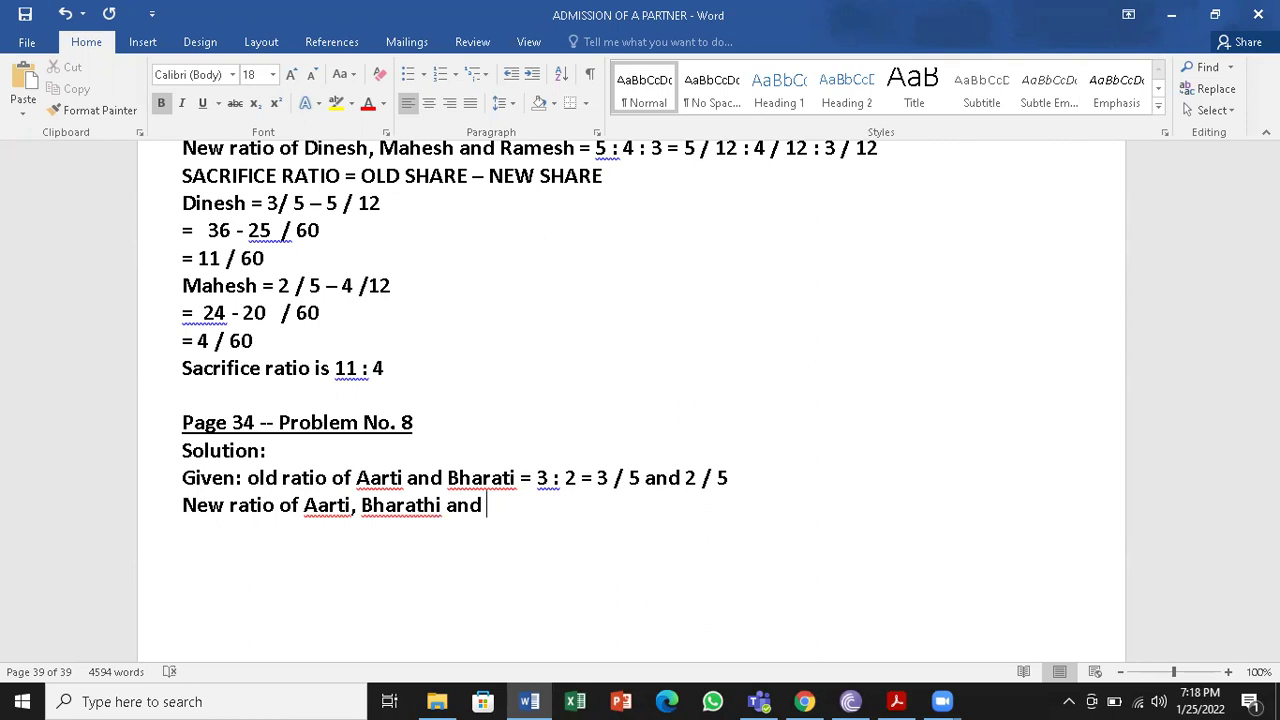
pyautogui.write('Manju')
# - Check the partners' names in the question bank PDF, then correct the second and third names in the new ratio line and add "="
pyautogui.click(896, 701)
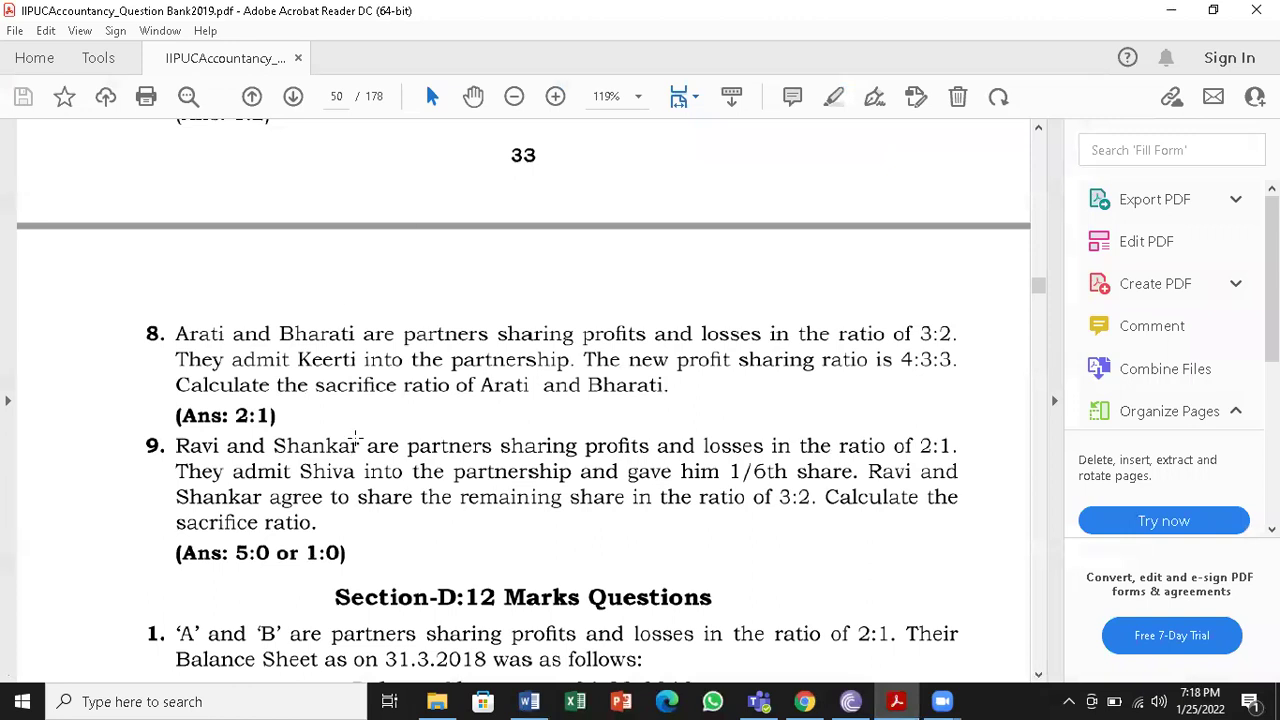
pyautogui.moveTo(529, 701)
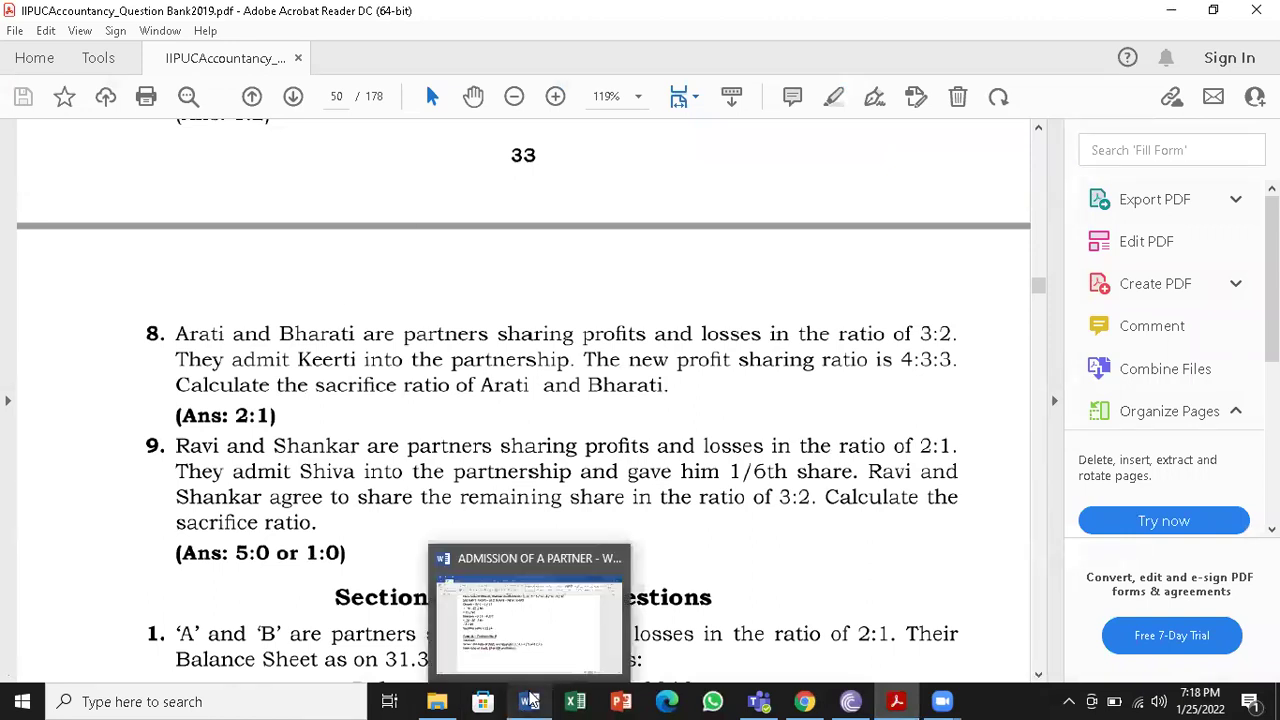
pyautogui.click(480, 620)
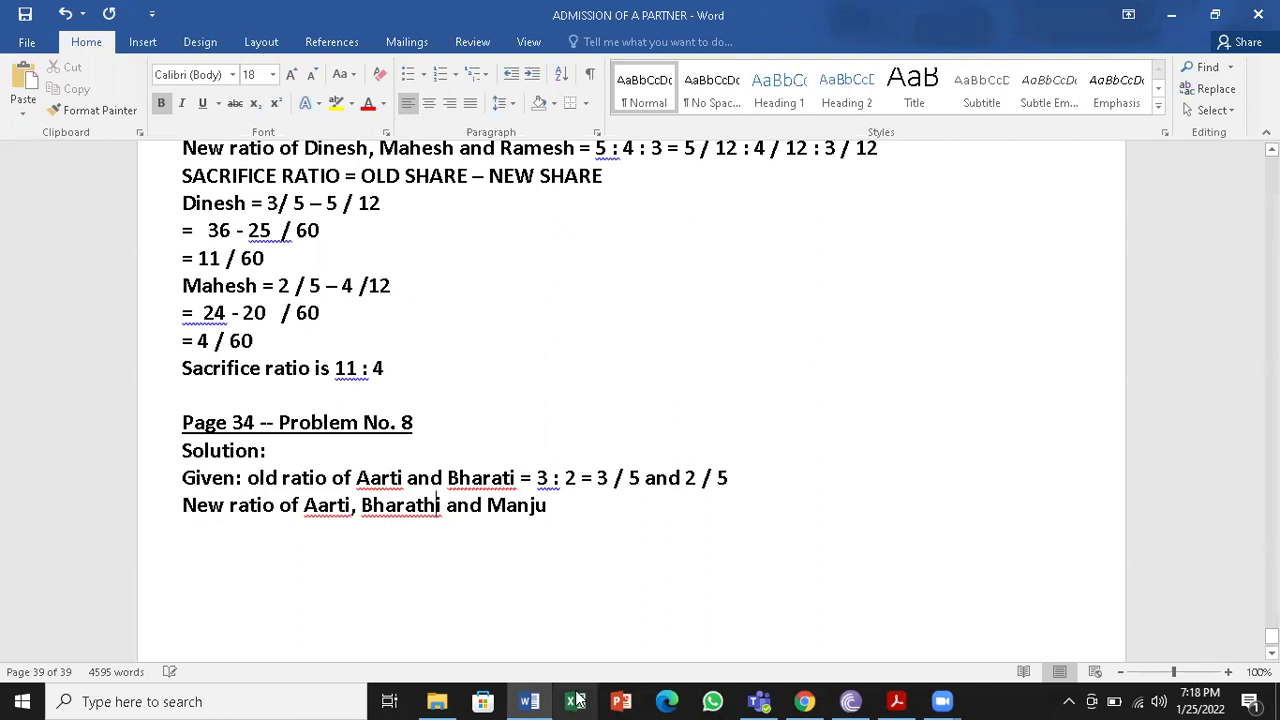
pyautogui.press('BackSpace')
pyautogui.moveTo(529, 700)
pyautogui.press('End')
pyautogui.press('BackSpace')
pyautogui.press('BackSpace')
pyautogui.press('BackSpace')
pyautogui.press('BackSpace')
pyautogui.press('BackSpace')
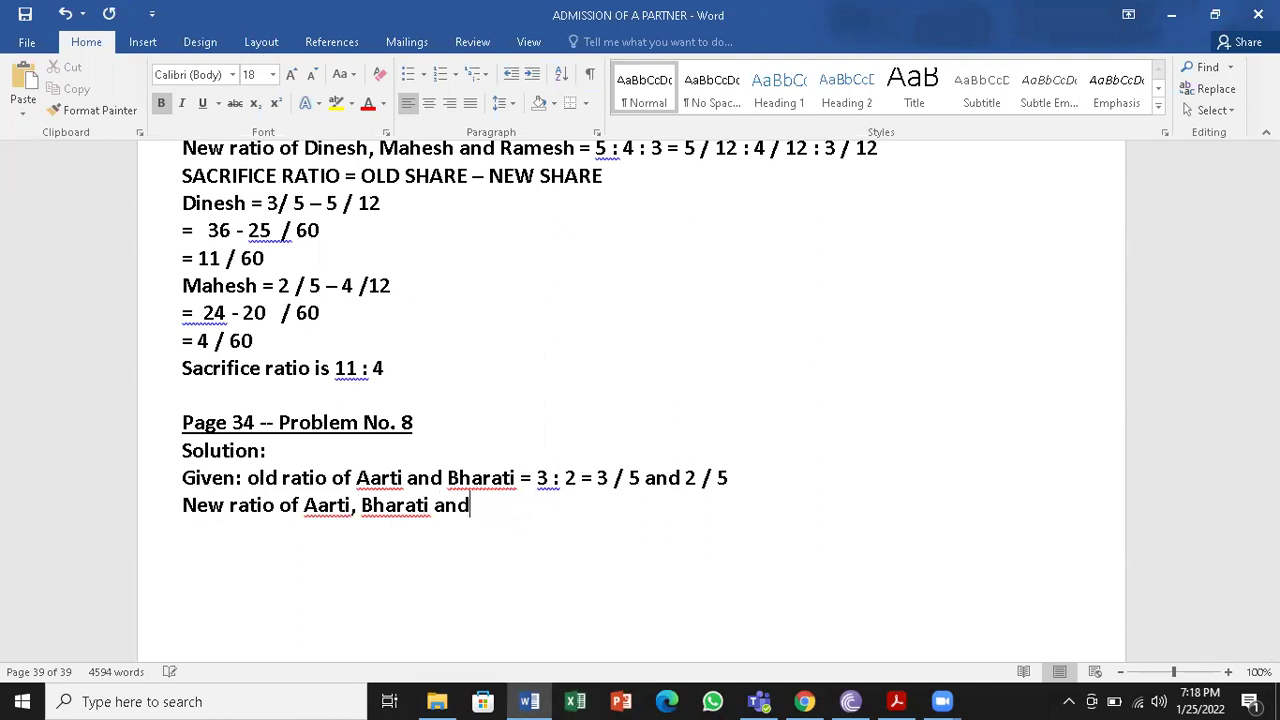
pyautogui.write('Keerti =')
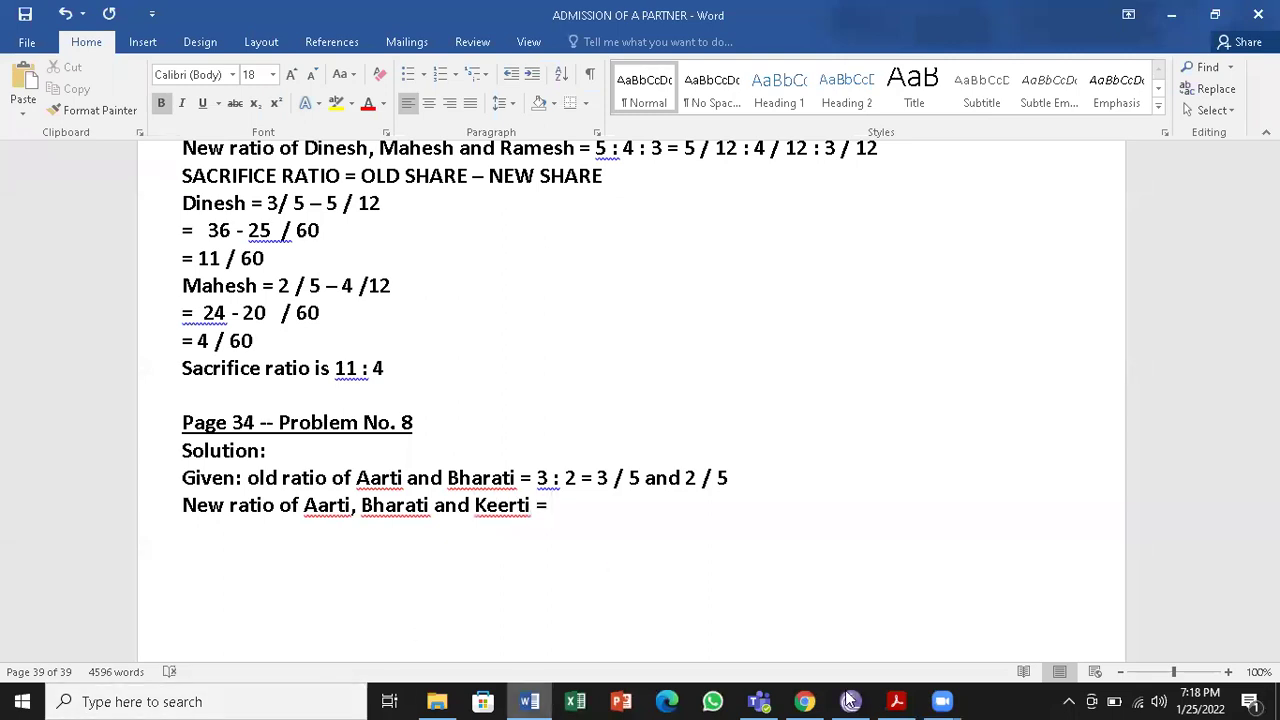
# - Look up problem 8's new ratio in the PDF, complete the line with "4 : 3 : 3 = 4 / 10 : 3/ 10 : 3 /10", and save
pyautogui.click(900, 700)
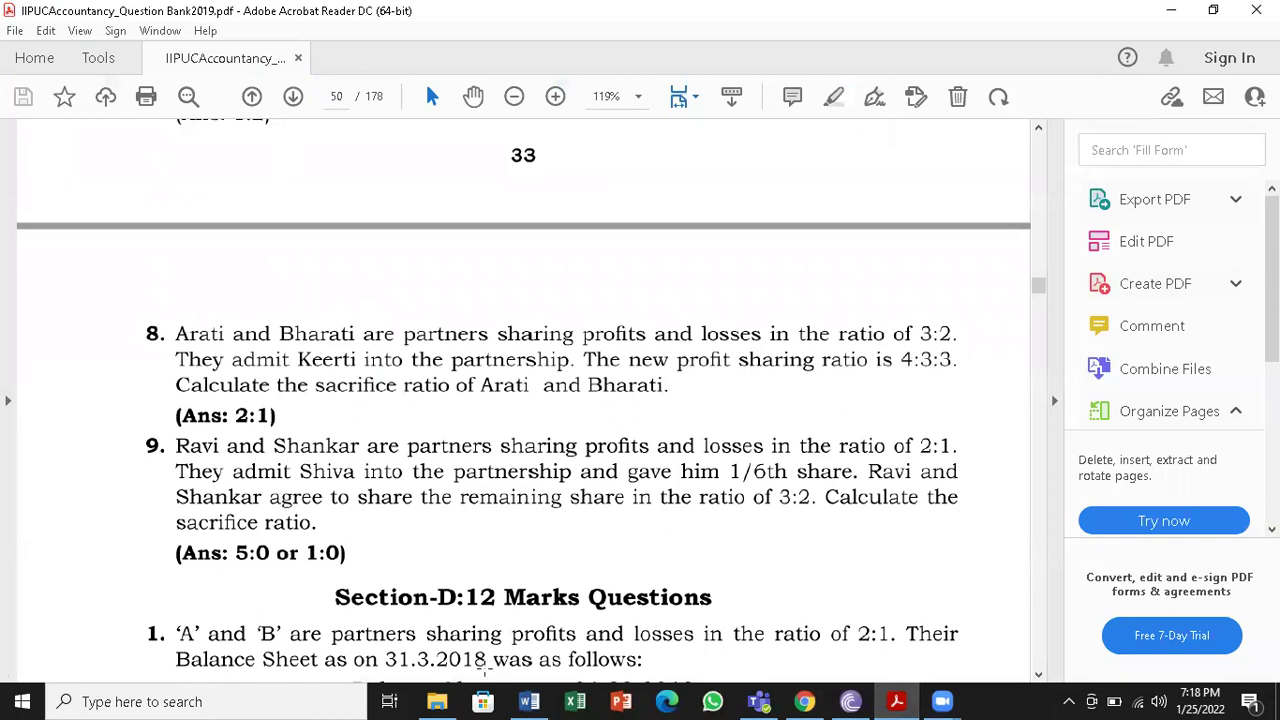
pyautogui.click(529, 701)
pyautogui.write('4 : 3 :')
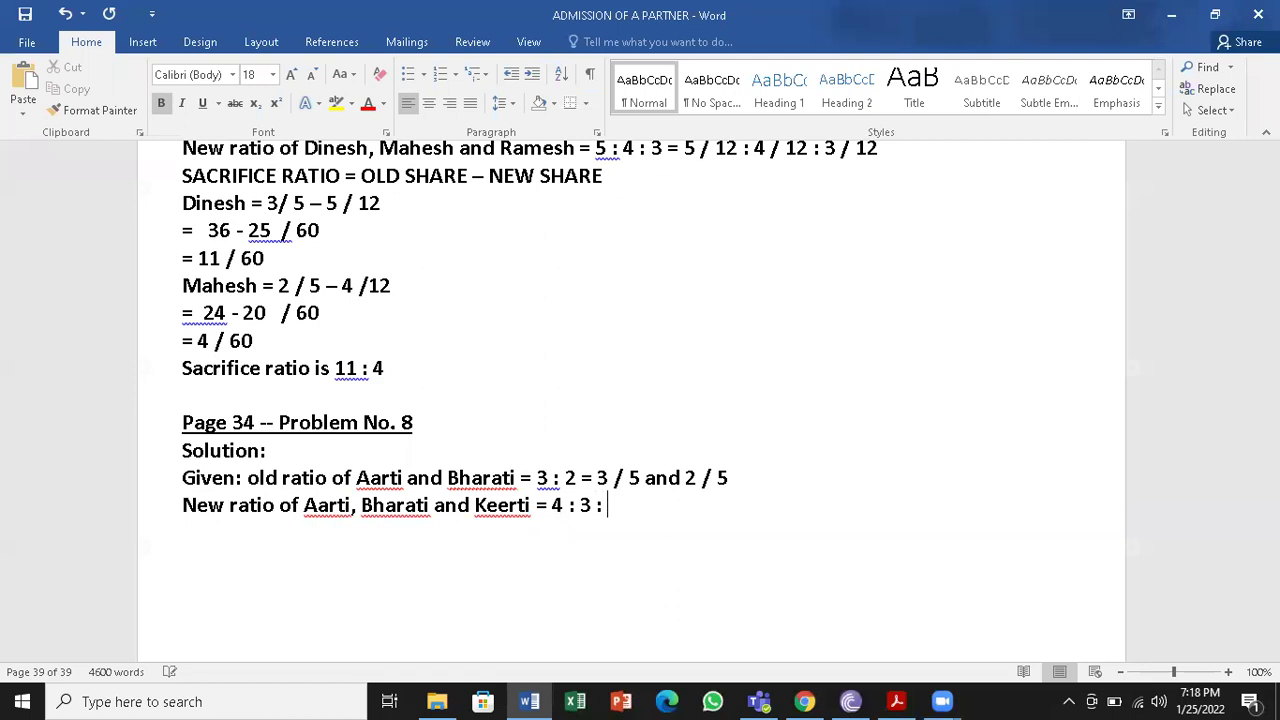
pyautogui.write(' 3 = 4 / 10 : ')
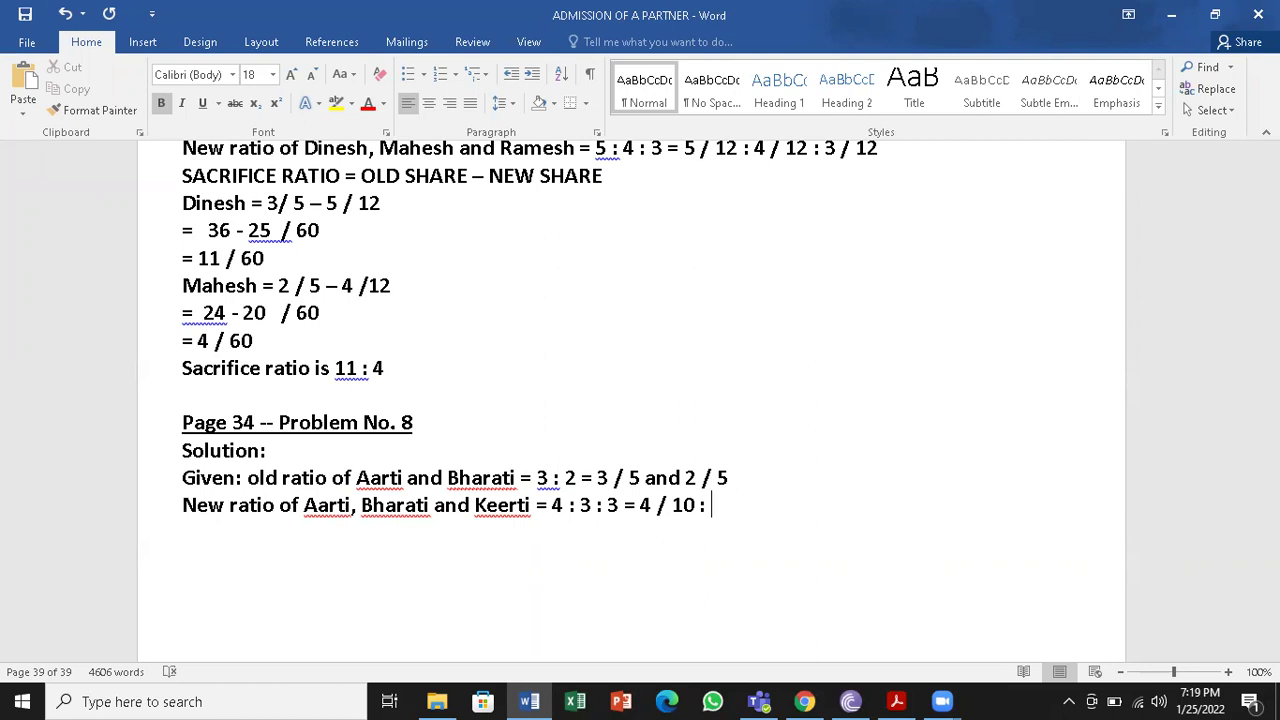
pyautogui.write('3/ 10 : 3 /10')
pyautogui.press('Return')
pyautogui.hotkey('ctrl', 's')
# - Colour the "SACRIFICE RATIO = OLD SHARE – NEW SHARE" line in problem 2 blue
pyautogui.scroll(1, 406, 354)
pyautogui.scroll(1, 406, 354)
pyautogui.moveTo(180, 305); pyautogui.dragTo(626, 314)
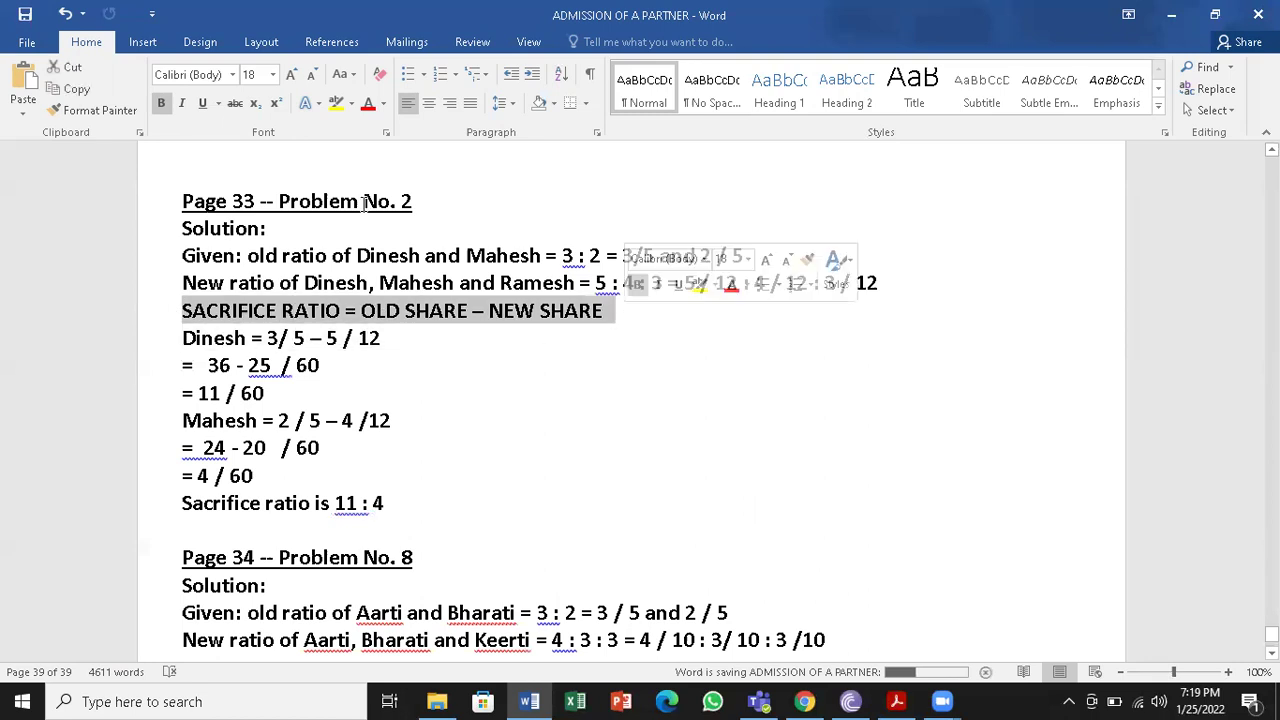
pyautogui.click(384, 103)
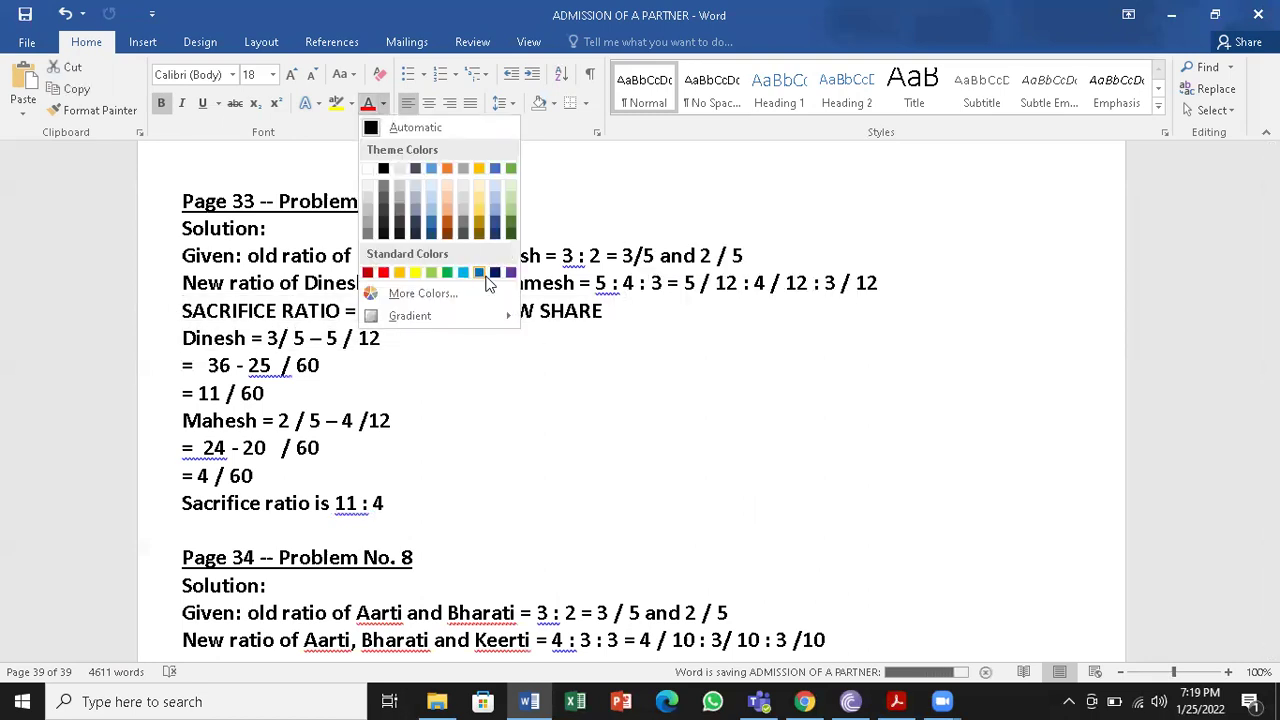
pyautogui.click(474, 268)
# - Copy the blue sacrifice ratio formula line to below problem 8's new ratio line and save the document
pyautogui.click(77, 89)
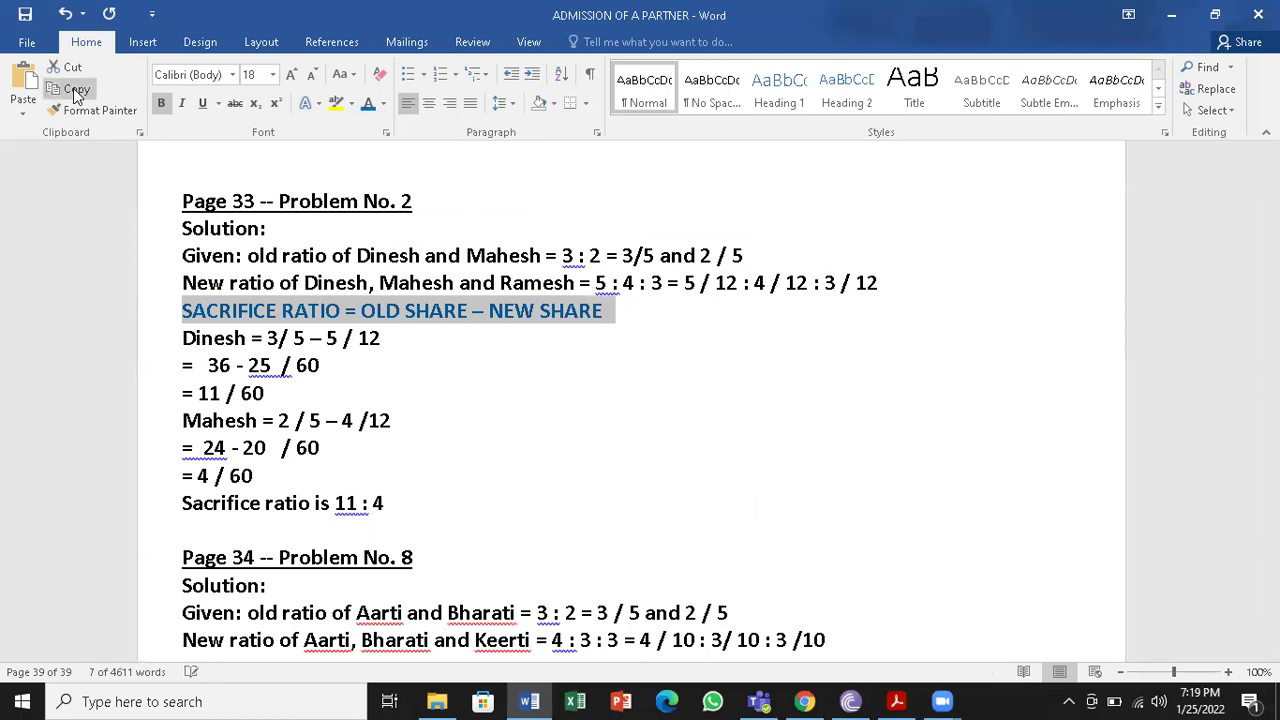
pyautogui.scroll(-3, 543, 500)
pyautogui.click(237, 514)
pyautogui.hotkey('ctrl', 'v')
pyautogui.hotkey('ctrl', 's')
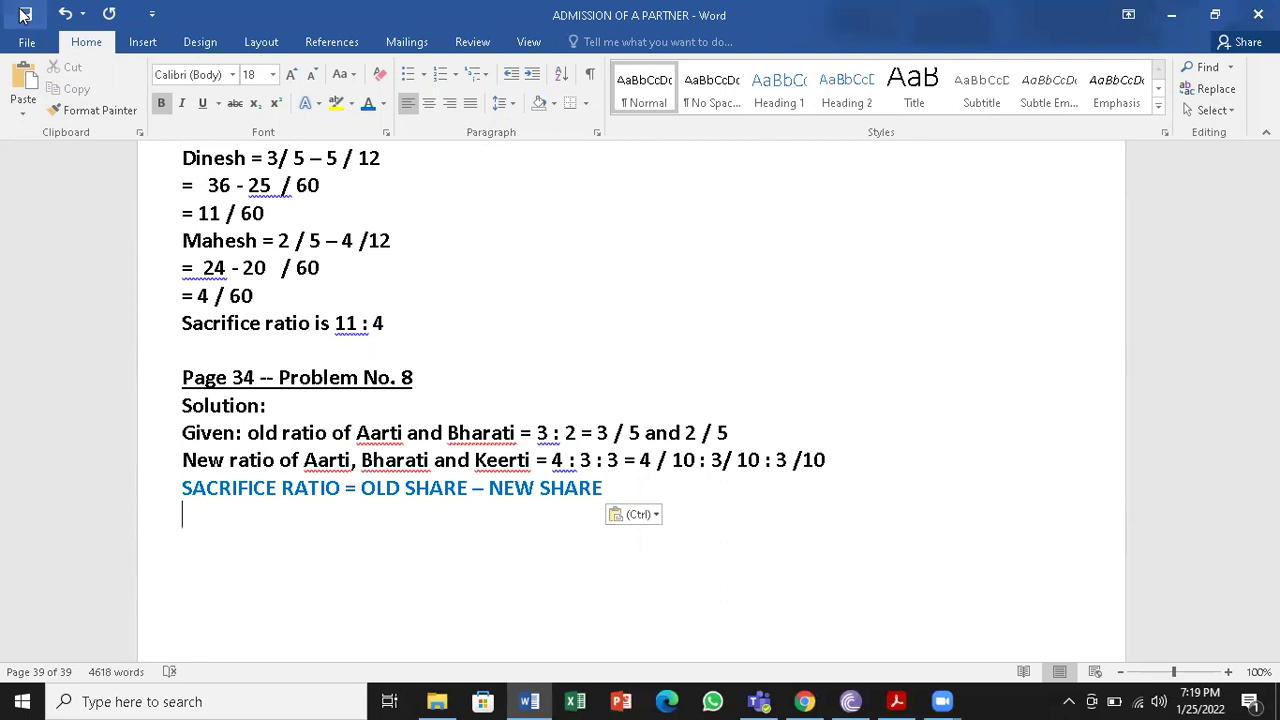
# - Write the first partner's sacrifice calculation as the partner's name followed by "= 3 / 5 – 4 / 10" below the formula
pyautogui.write('Aarti')
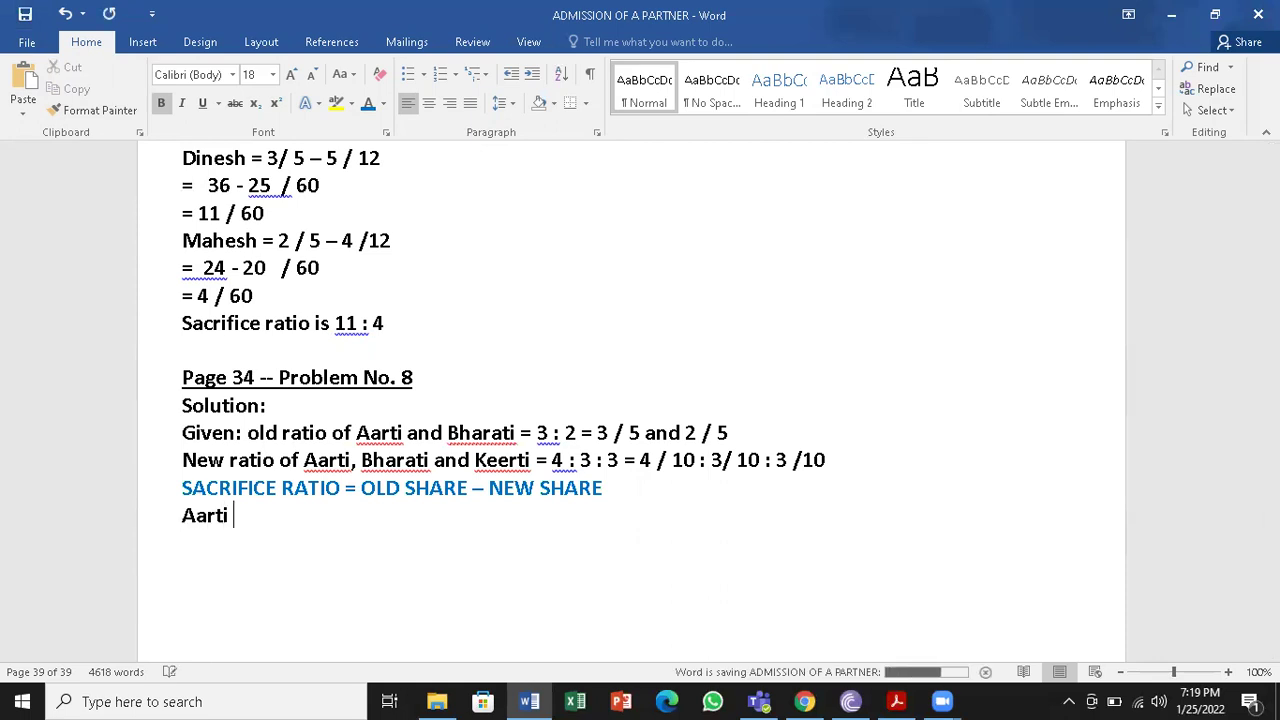
pyautogui.write(' = 3 / 5 - ')
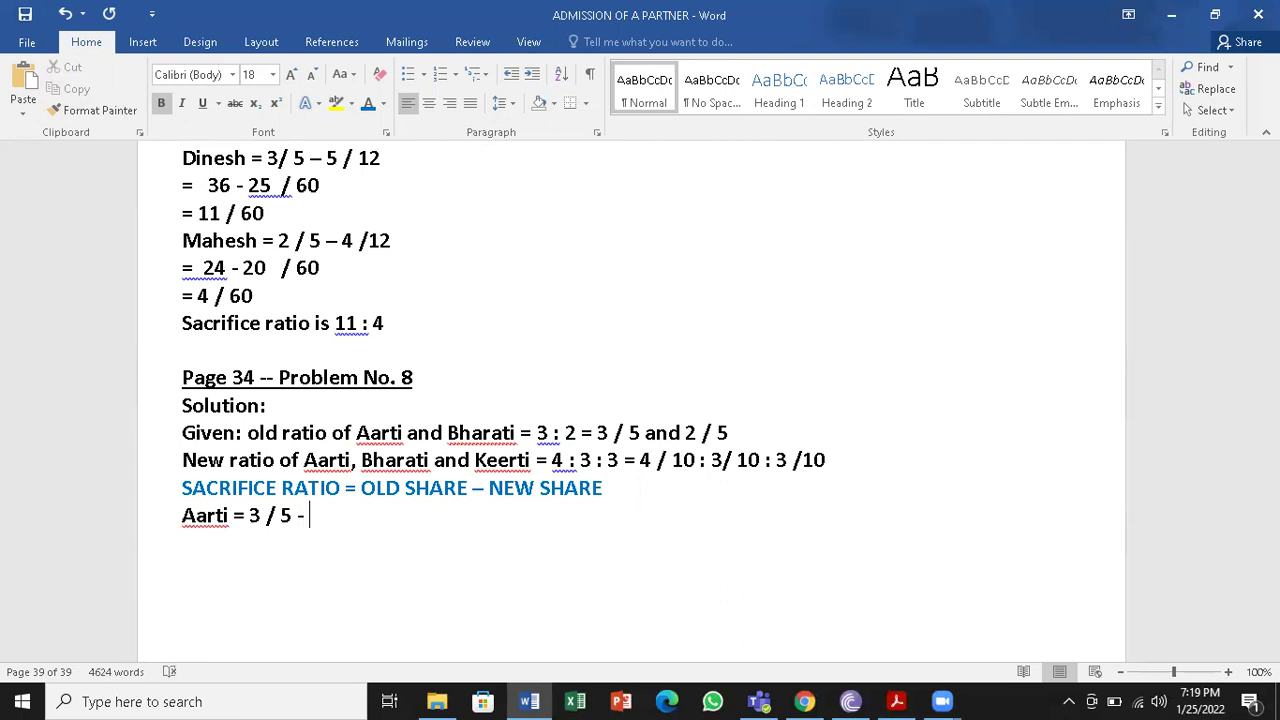
pyautogui.write('4 / 10')
pyautogui.press('Return')
# - Write "= 30 - 16" over "/50" as the working line under the first partner's calculation, leaving a gap before "/50"
pyautogui.write('=')
pyautogui.write('/50')
pyautogui.press('Left')
pyautogui.press('Left')
pyautogui.press('Left')
pyautogui.press('Left')
pyautogui.press('Left')
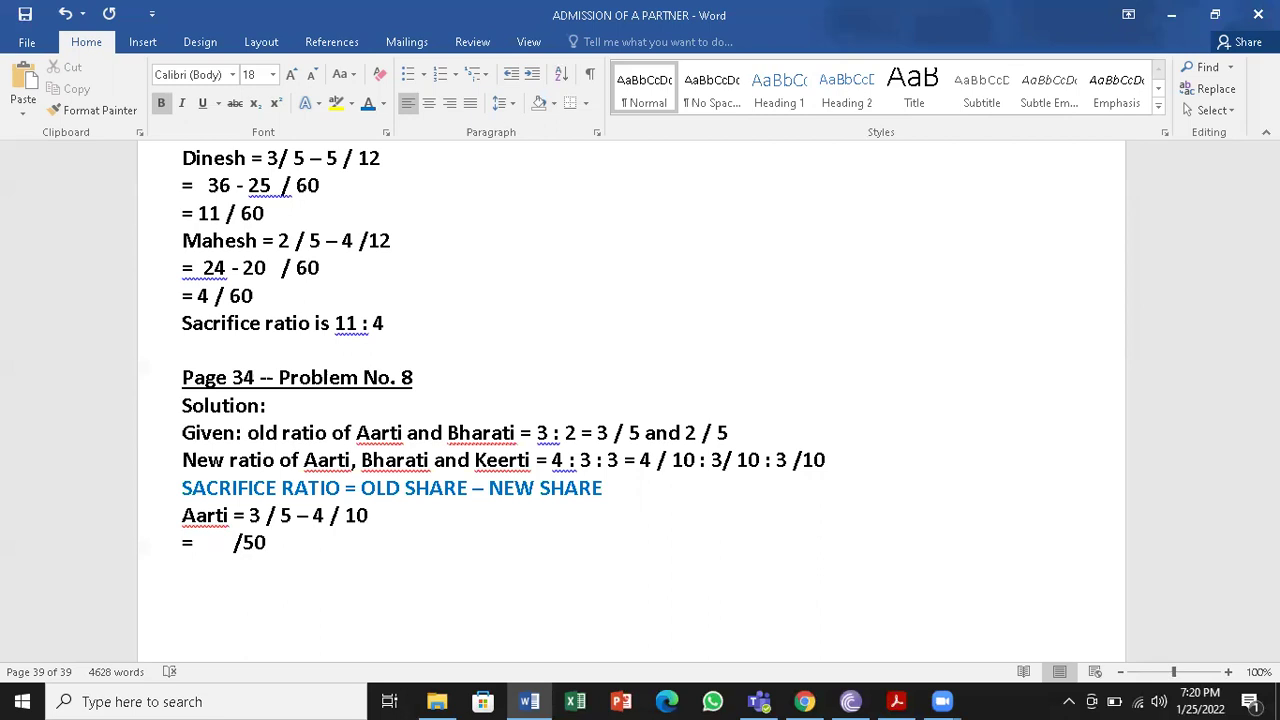
pyautogui.write('30 -')
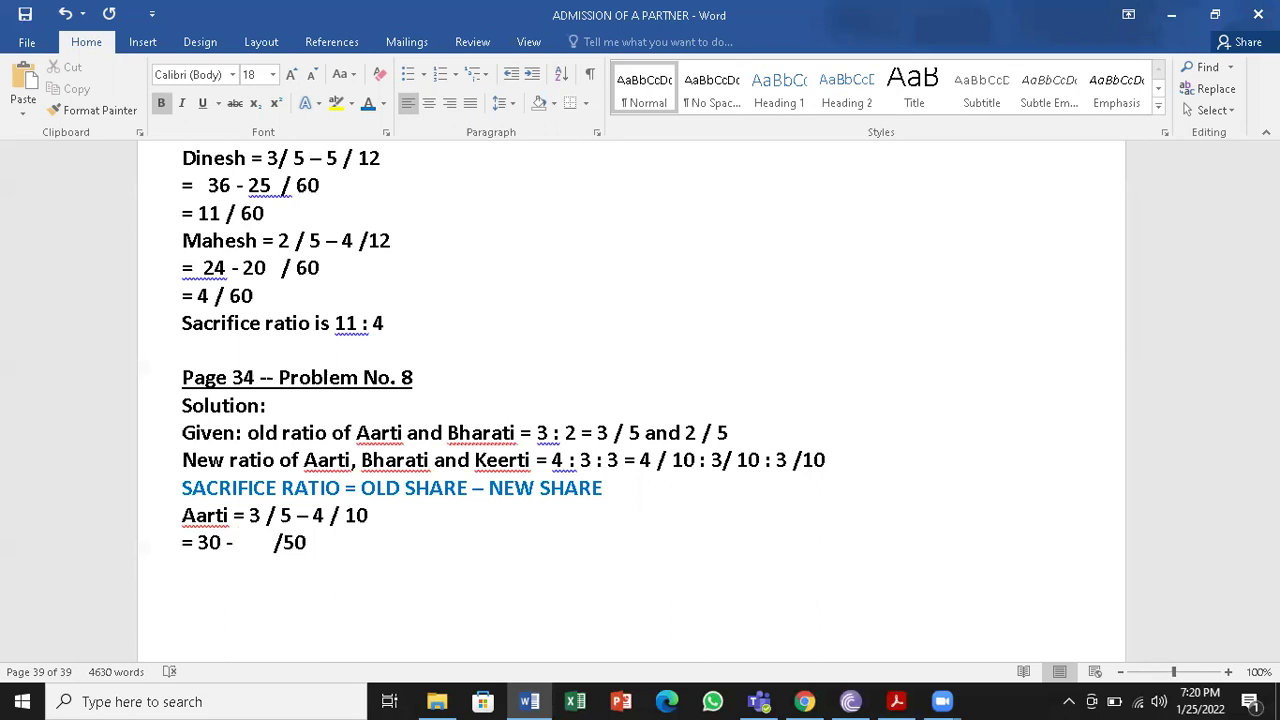
pyautogui.write('16')
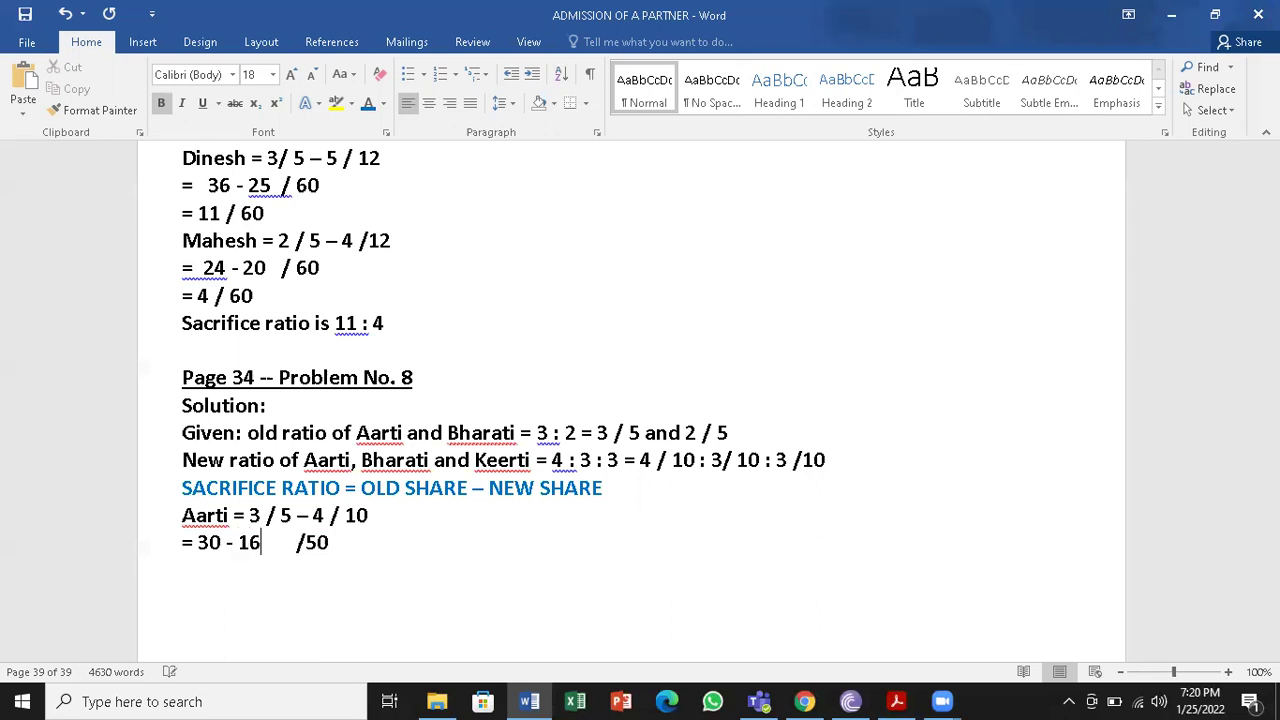
# - Remove the extra spaces before "/50" in the first partner's working, start a new line and save the document
pyautogui.press('Right')
pyautogui.press('Right')
pyautogui.press('Right')
pyautogui.press('Right')
pyautogui.press('BackSpace')
pyautogui.press('BackSpace')
pyautogui.press('BackSpace')
pyautogui.press('BackSpace')
pyautogui.press('BackSpace')
pyautogui.click(318, 544)
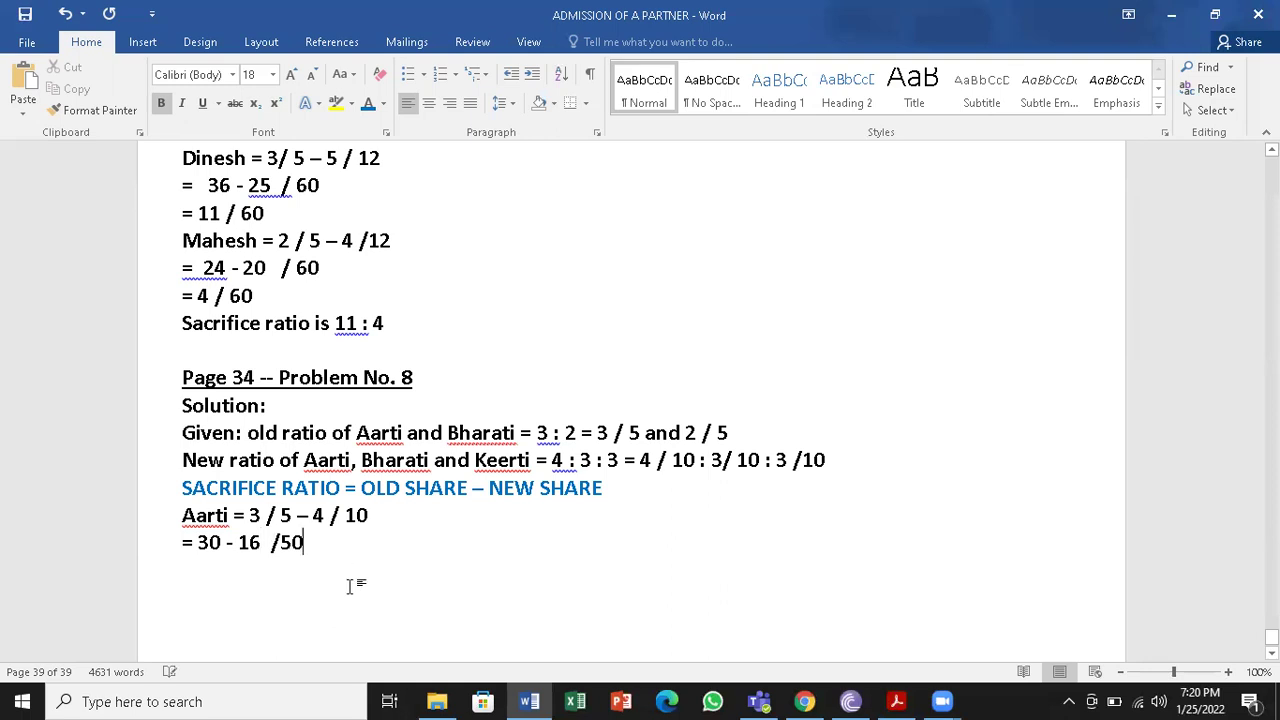
pyautogui.press('Return')
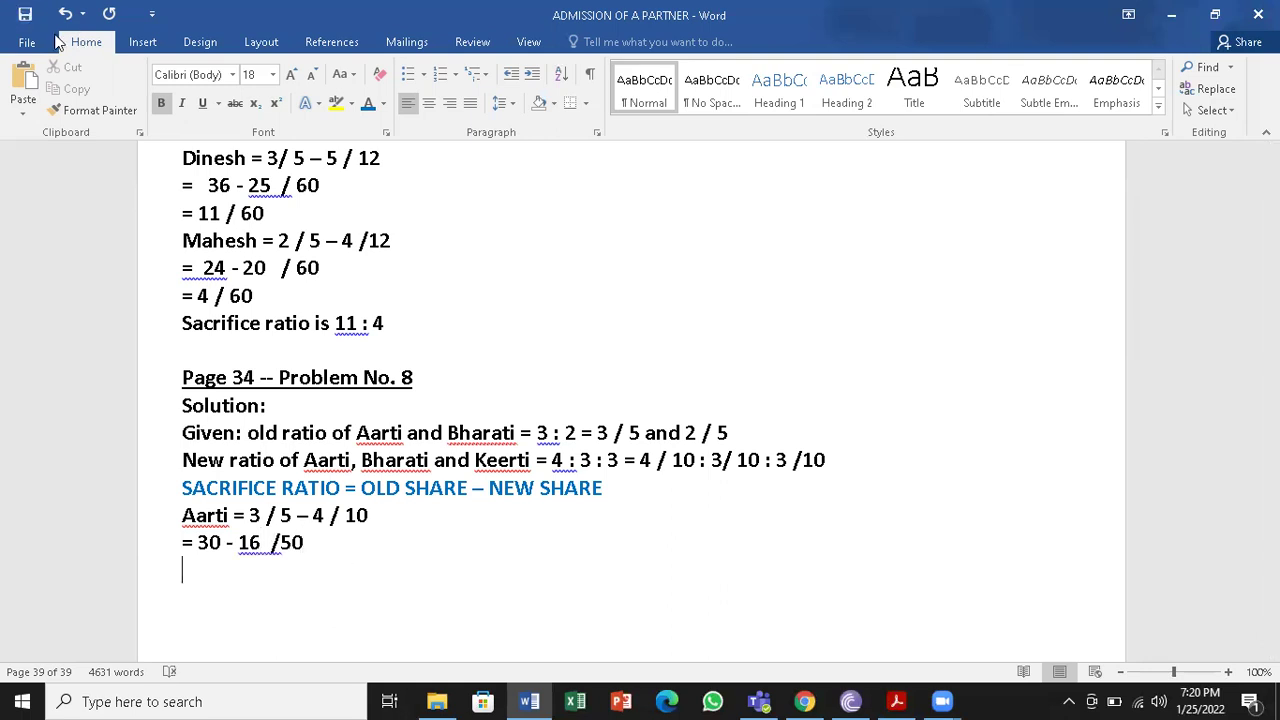
pyautogui.click(25, 14)
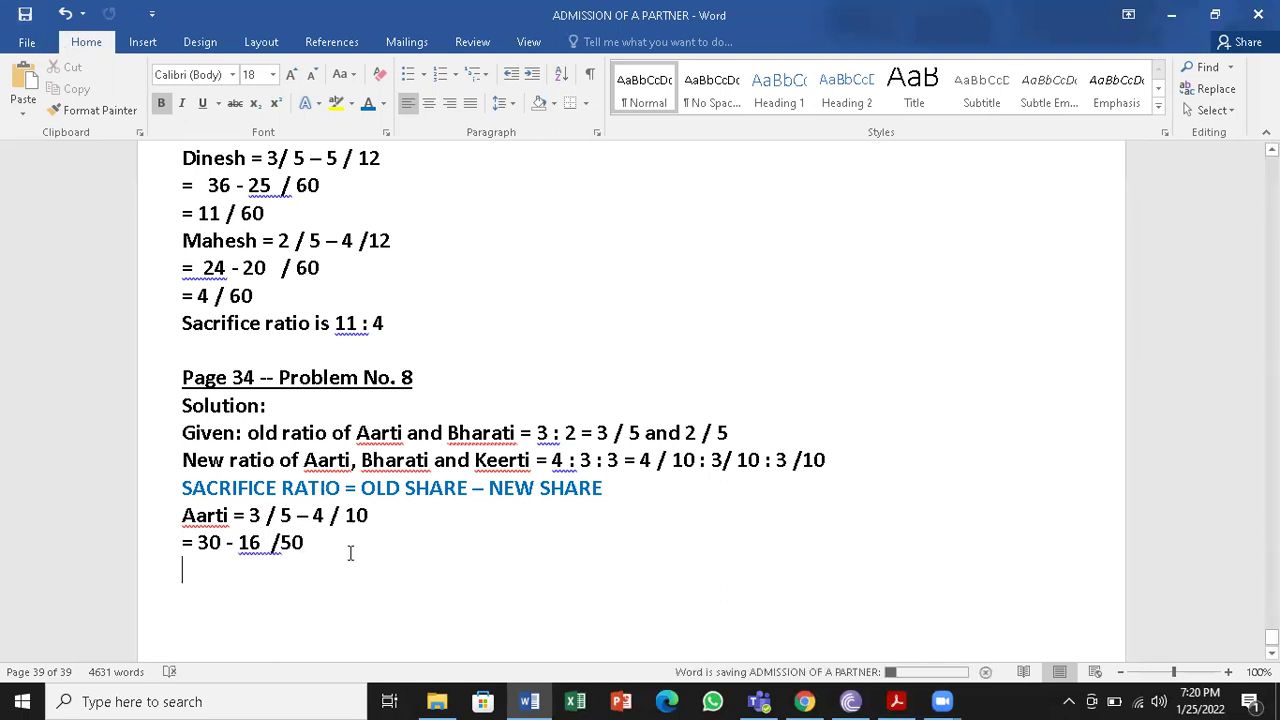
# - Replace 16 with 20 in the first partner's working line, then return to the empty line below
pyautogui.moveTo(345, 515); pyautogui.dragTo(368, 515)
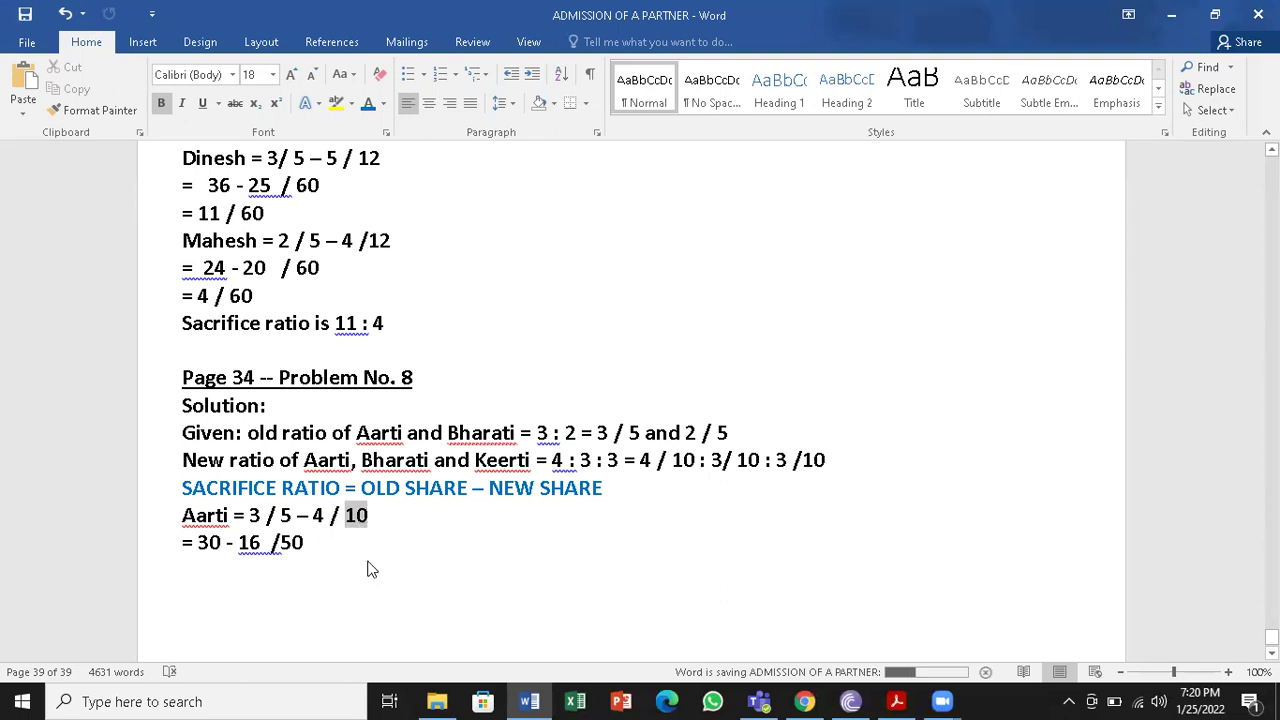
pyautogui.click(350, 571)
pyautogui.click(259, 542)
pyautogui.press('BackSpace')
pyautogui.press('BackSpace')
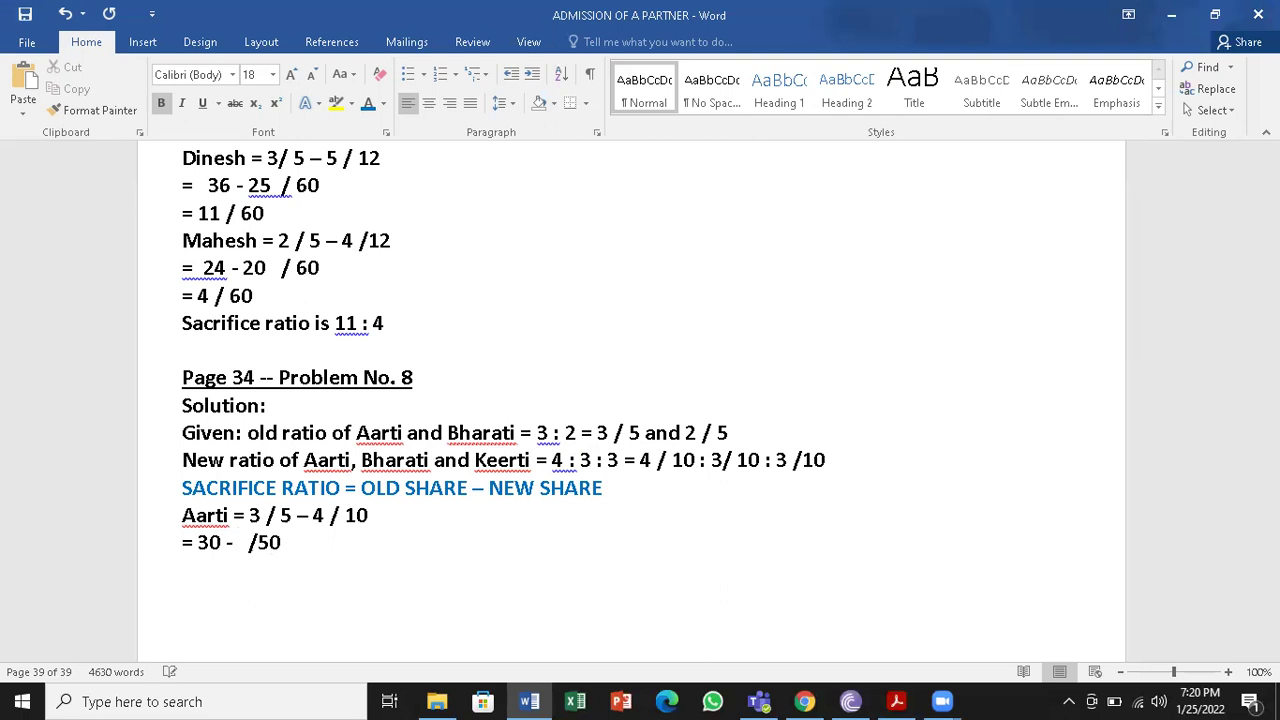
pyautogui.write('20')
pyautogui.press('Down')
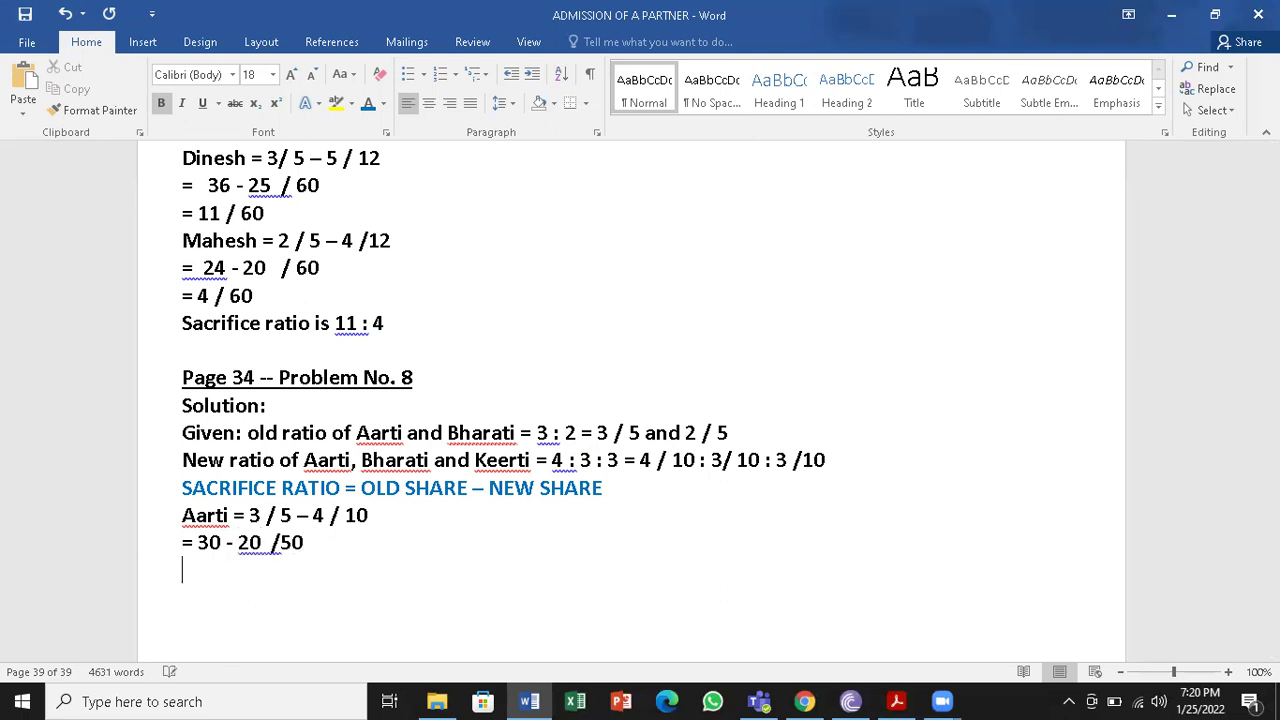
# - Write the first partner's result as "= 10 / 50" and start a new line
pyautogui.write('= 10 / 50')
pyautogui.scroll(-1, 423, 569)
pyautogui.press('Return')
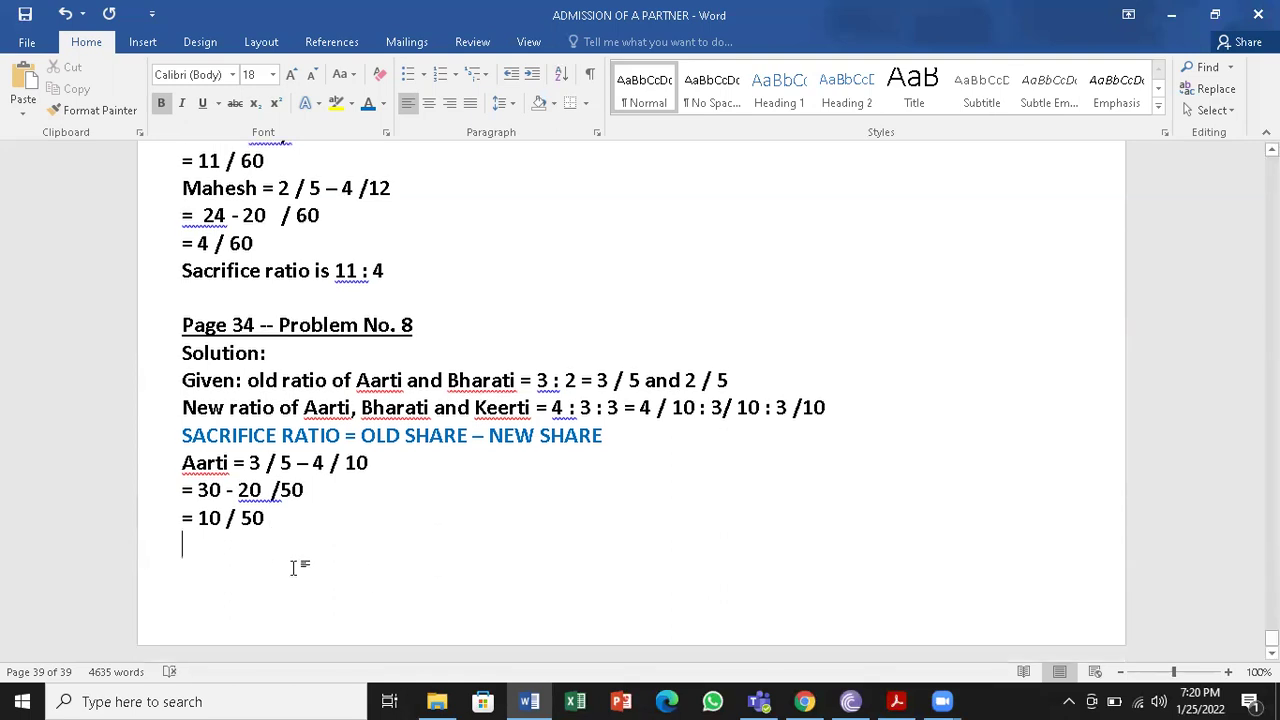
# - Write the second partner's sacrifice calculation as the partner's name followed by "= 2 / 5 – 3 / 10"
pyautogui.write('Ba')
pyautogui.press('BackSpace')
pyautogui.write('harati = ')
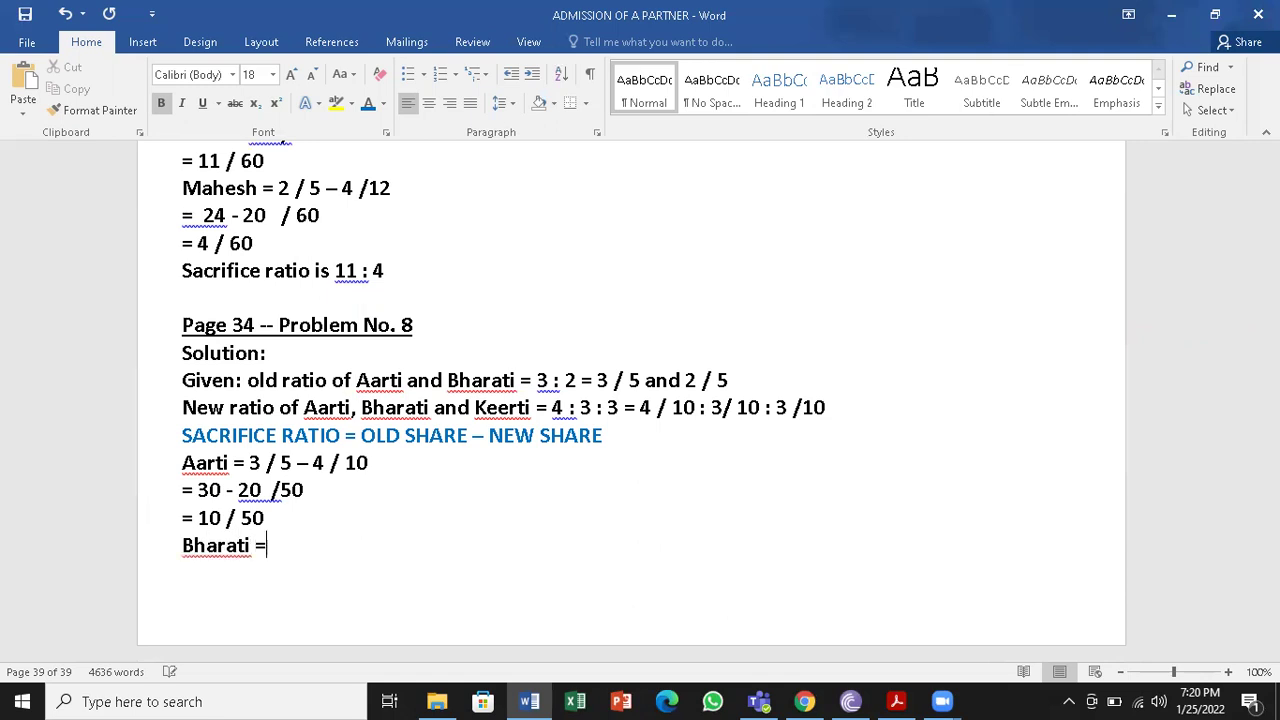
pyautogui.write('2 / ')
pyautogui.write('5 ')
pyautogui.write('- ')
pyautogui.write('3 / 10')
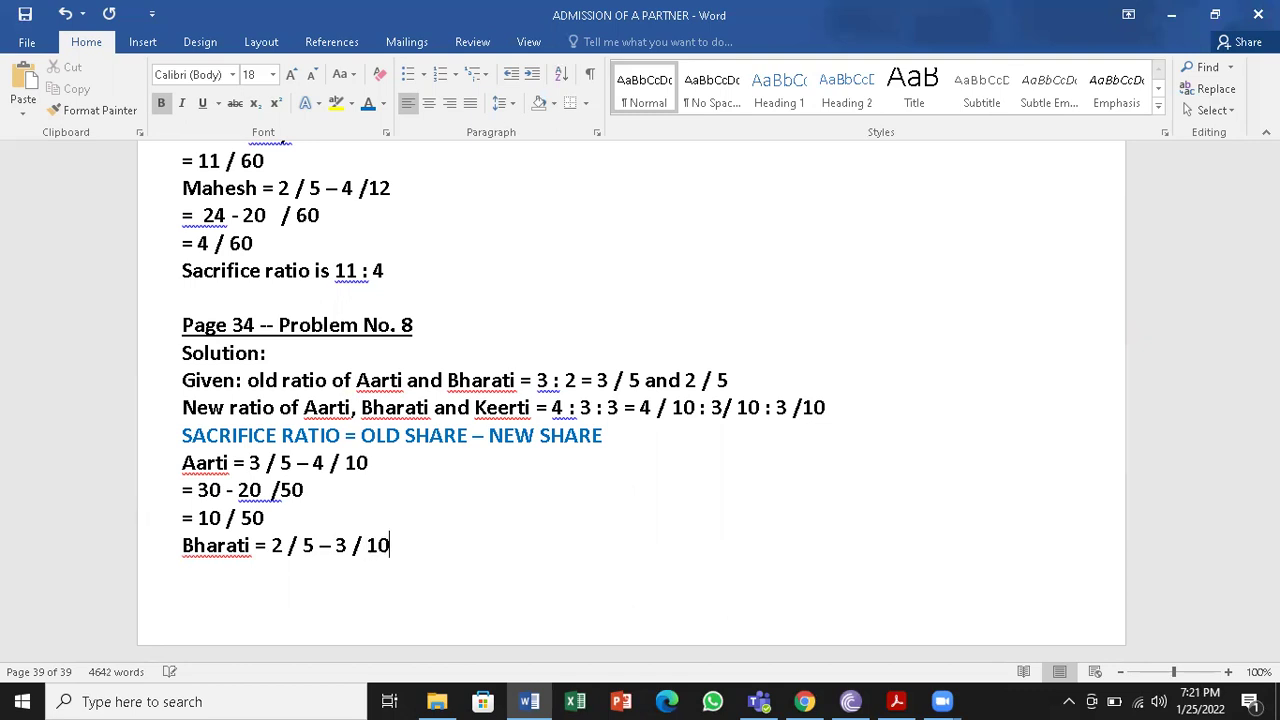
pyautogui.write(' =')
pyautogui.press('BackSpace')
# - Write "= 20" and "/50" with a gap between them under the second partner's calculation, and save the document
pyautogui.press('Return')
pyautogui.write('= ')
pyautogui.write('          /')
pyautogui.press('Left')
pyautogui.press('Left')
pyautogui.press('Left')
pyautogui.press('Left')
pyautogui.press('Left')
pyautogui.press('Left')
pyautogui.press('Left')
pyautogui.press('Left')
pyautogui.press('Left')
pyautogui.press('Left')
pyautogui.press('Left')
pyautogui.write('20')
pyautogui.click(296, 572)
pyautogui.write('50')
pyautogui.click(25, 12)
# - Insert "- 15" after 20 in the second partner's working line
pyautogui.click(316, 545)
pyautogui.doubleClick(304, 545)
pyautogui.click(230, 580)
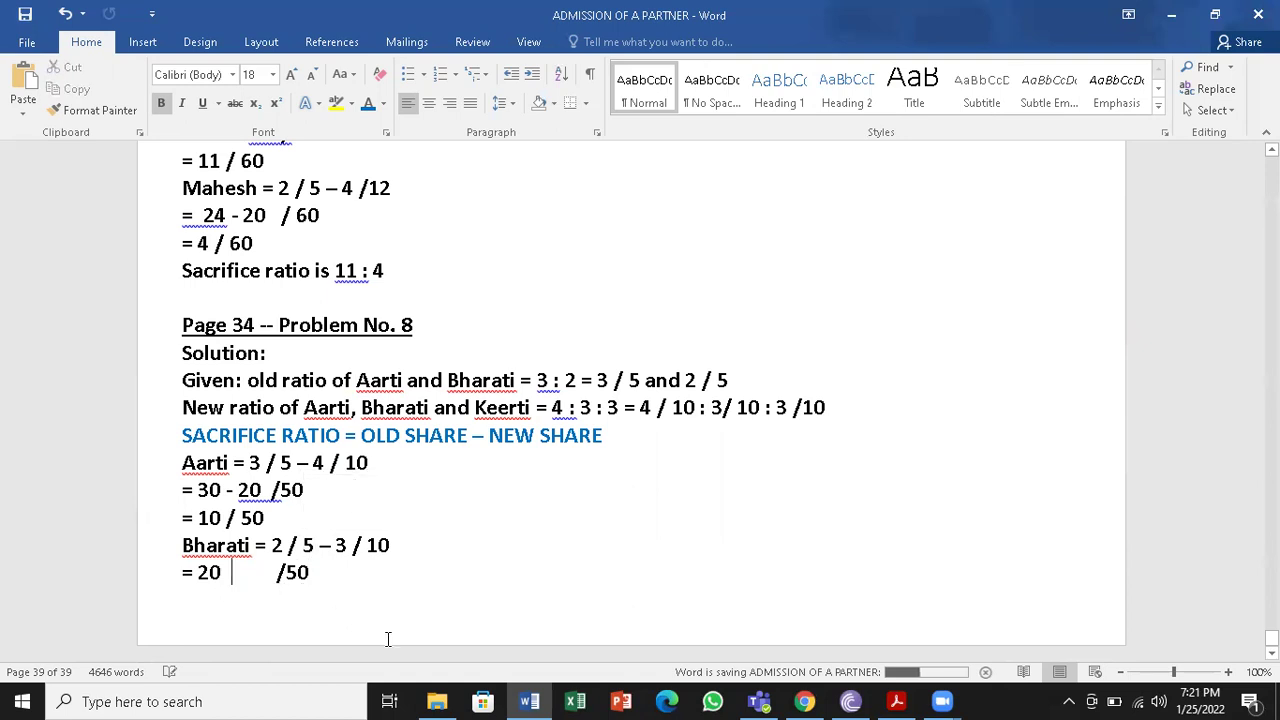
pyautogui.write('-')
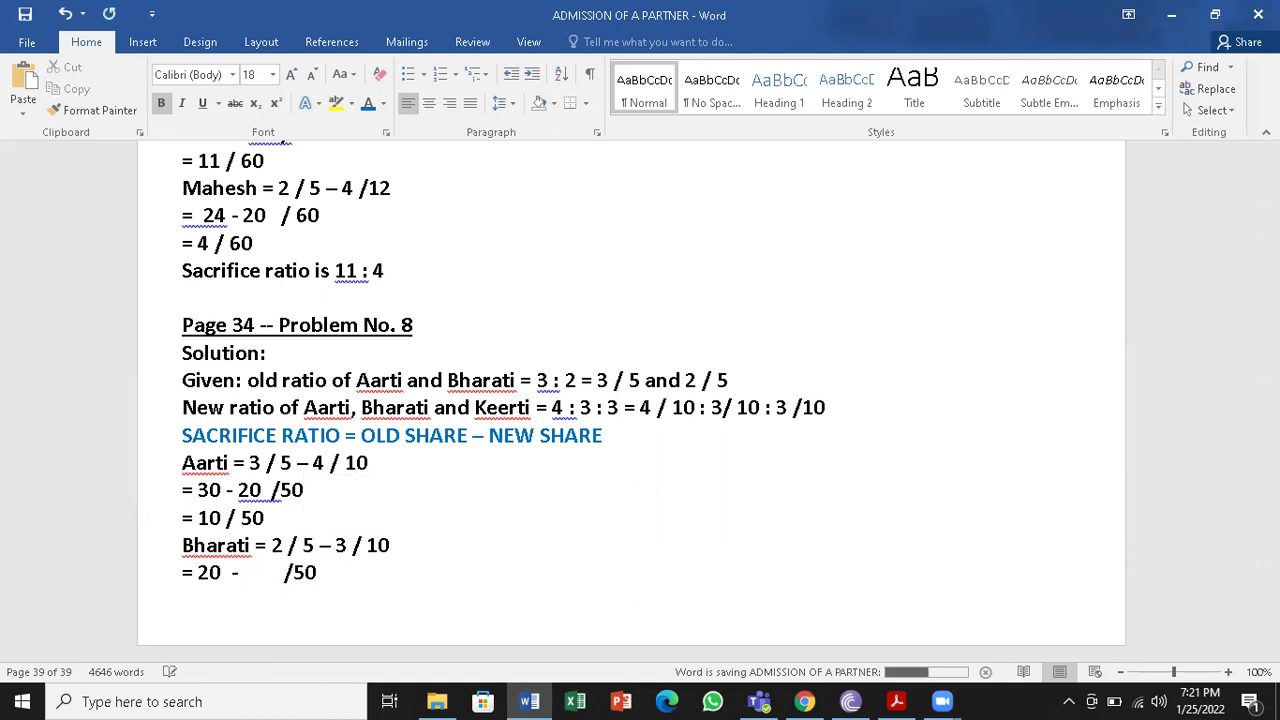
pyautogui.write(' 15')
# - Remove the extra spaces between 15 and "/50" in the second partner's working and start a new line
pyautogui.press('Right')
pyautogui.press('Right')
pyautogui.press('Right')
pyautogui.press('Right')
pyautogui.press('Right')
pyautogui.press('Right')
pyautogui.press('BackSpace')
pyautogui.press('BackSpace')
pyautogui.press('BackSpace')
pyautogui.press('BackSpace')
pyautogui.press('BackSpace')
pyautogui.press('BackSpace')
pyautogui.press('BackSpace')
pyautogui.press('Right')
pyautogui.press('Right')
pyautogui.press('Right')
pyautogui.press('Return')
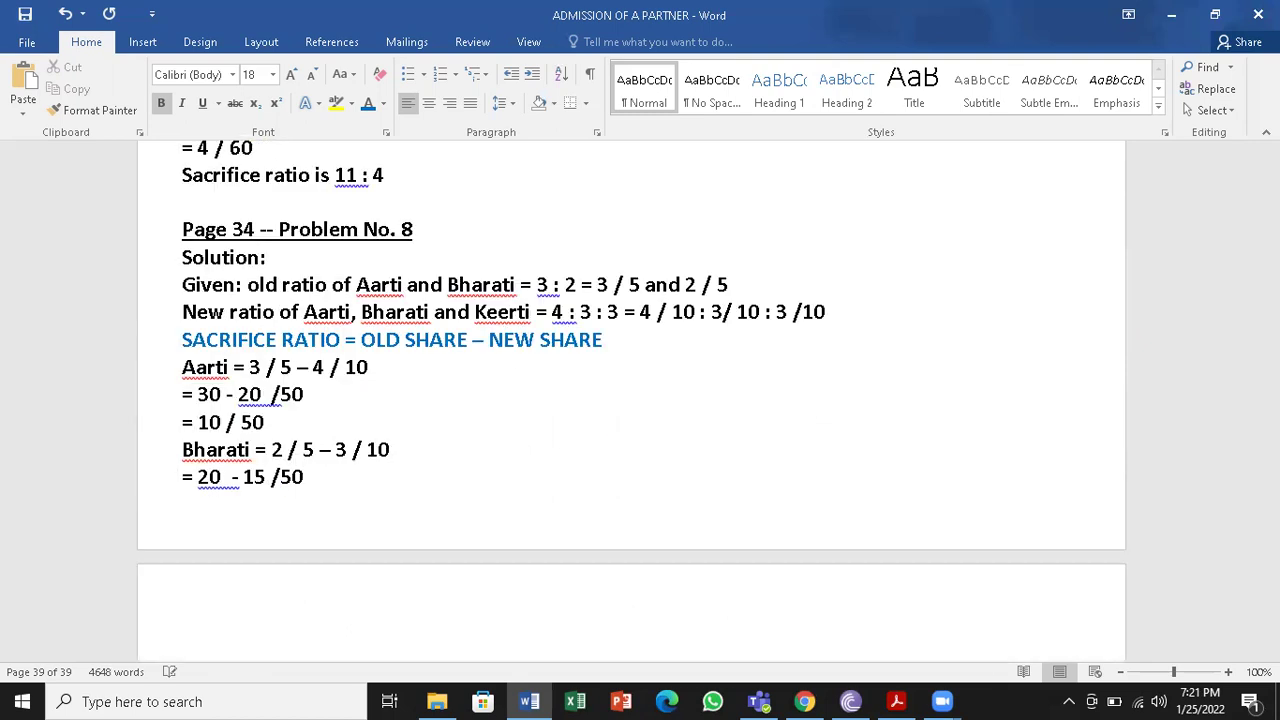
# - Write "=5 / 50" as the second partner's result and begin a new line below it with "Sacrifice ratio ="
pyautogui.write('=5 /')
pyautogui.write('50')
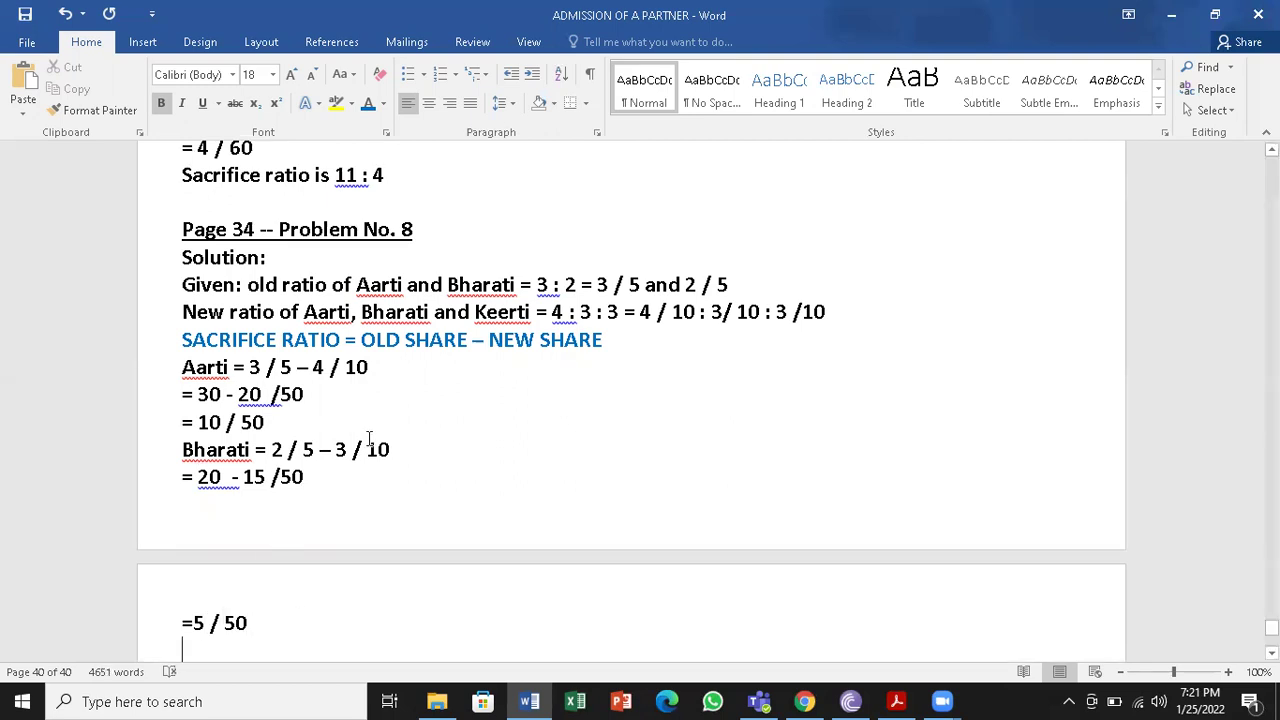
pyautogui.scroll(1, 369, 440)
pyautogui.scroll(-2, 420, 560)
pyautogui.write('Sacrici')
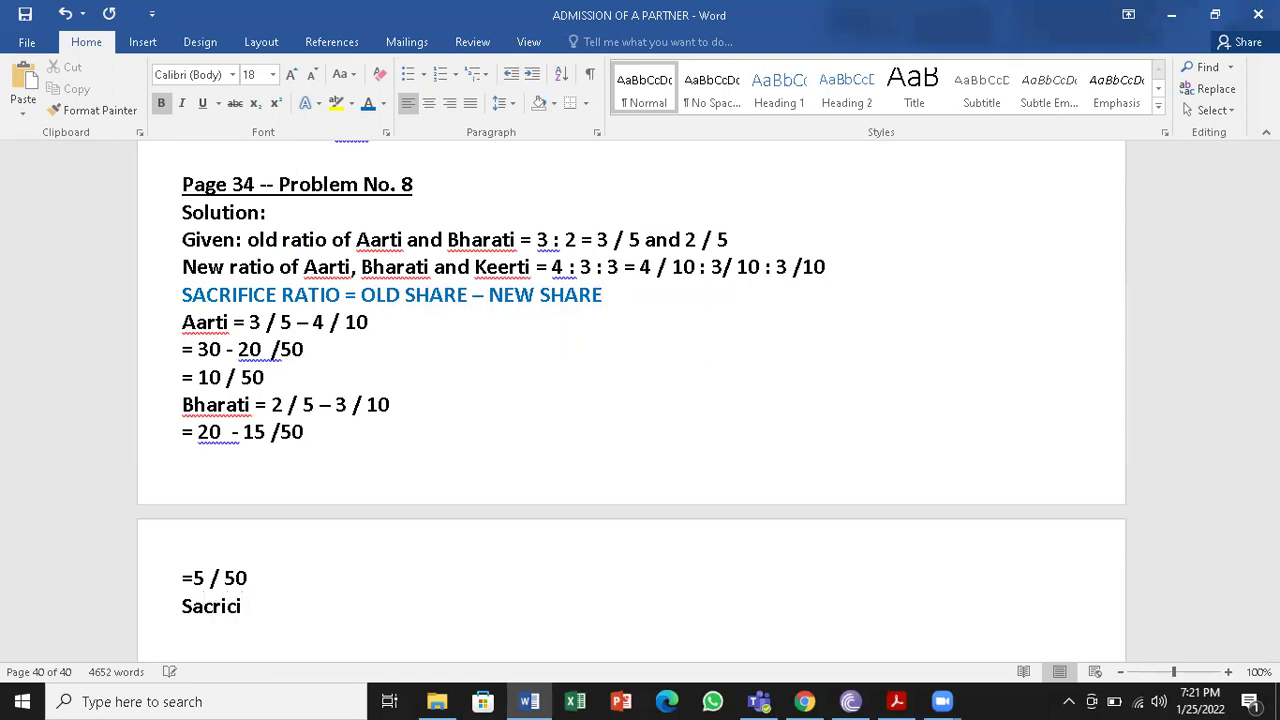
pyautogui.press('BackSpace')
pyautogui.press('BackSpace')
pyautogui.write('fice ratio =')
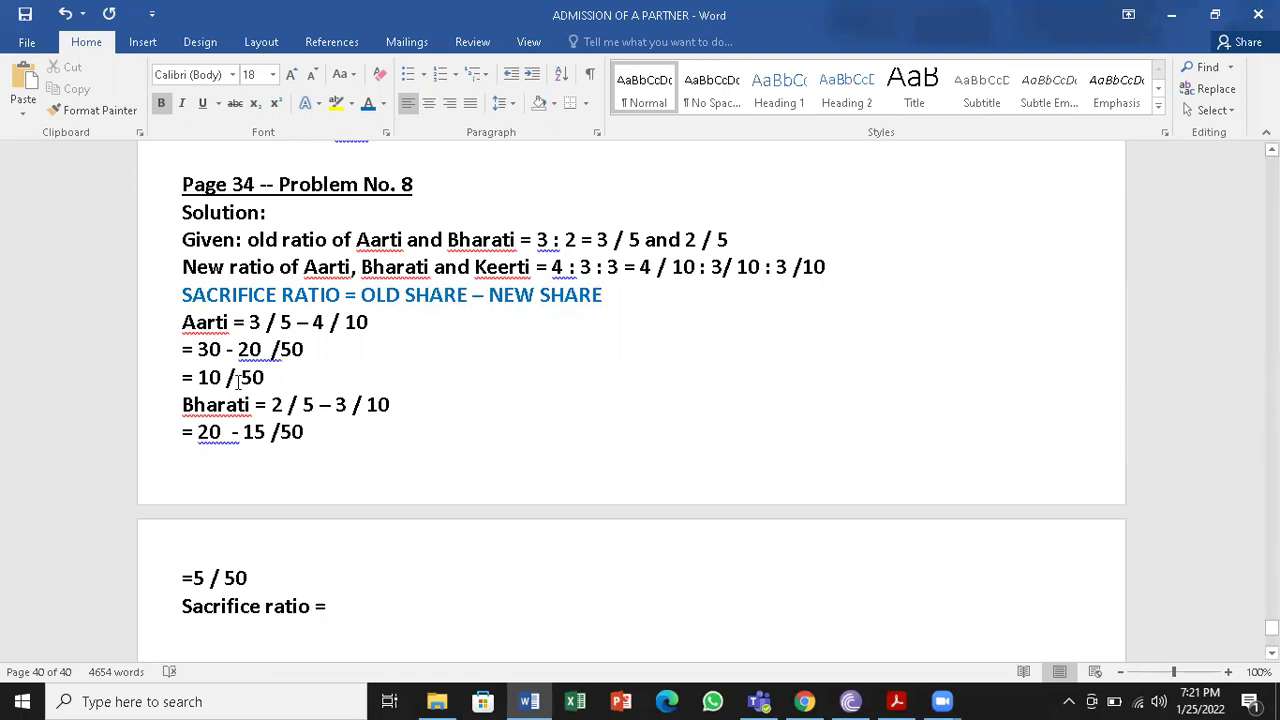
# - Complete the sacrifice ratio line with "10 : 5 = 2 : 1" and save the document
pyautogui.moveTo(203, 377); pyautogui.dragTo(264, 378)
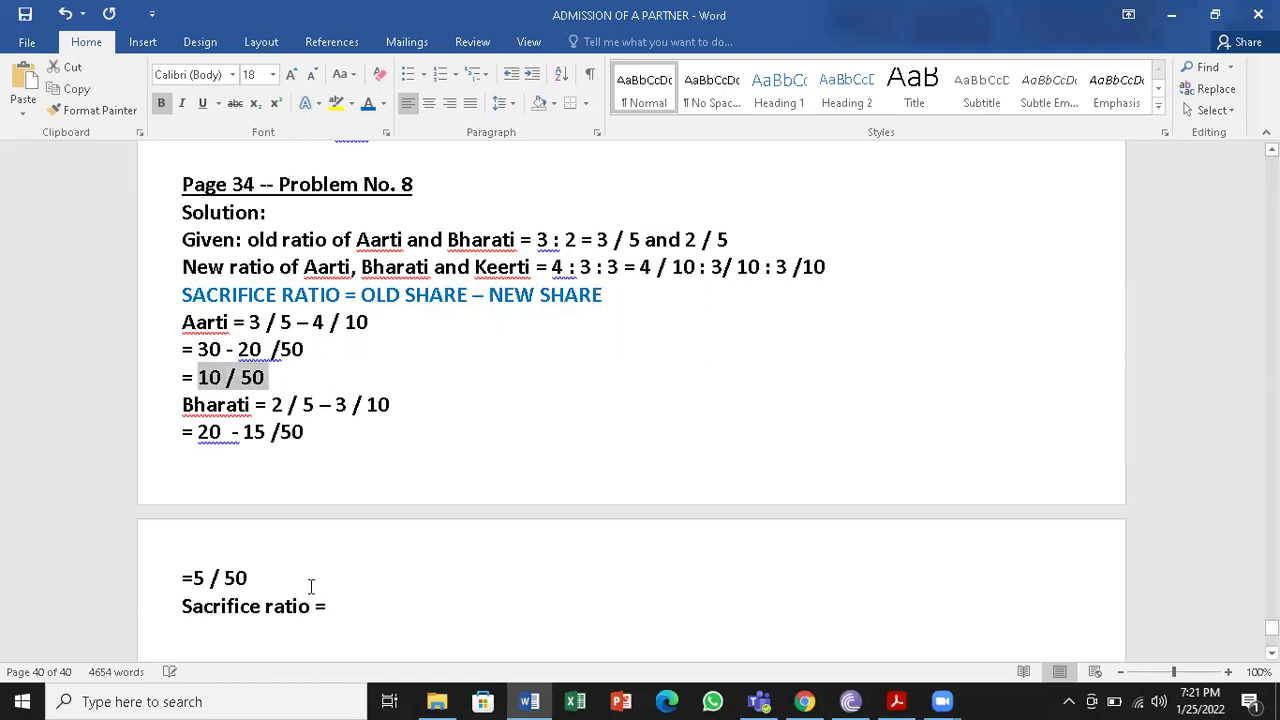
pyautogui.click(247, 578)
pyautogui.hotkey('shift', 'Home')
pyautogui.click(322, 606)
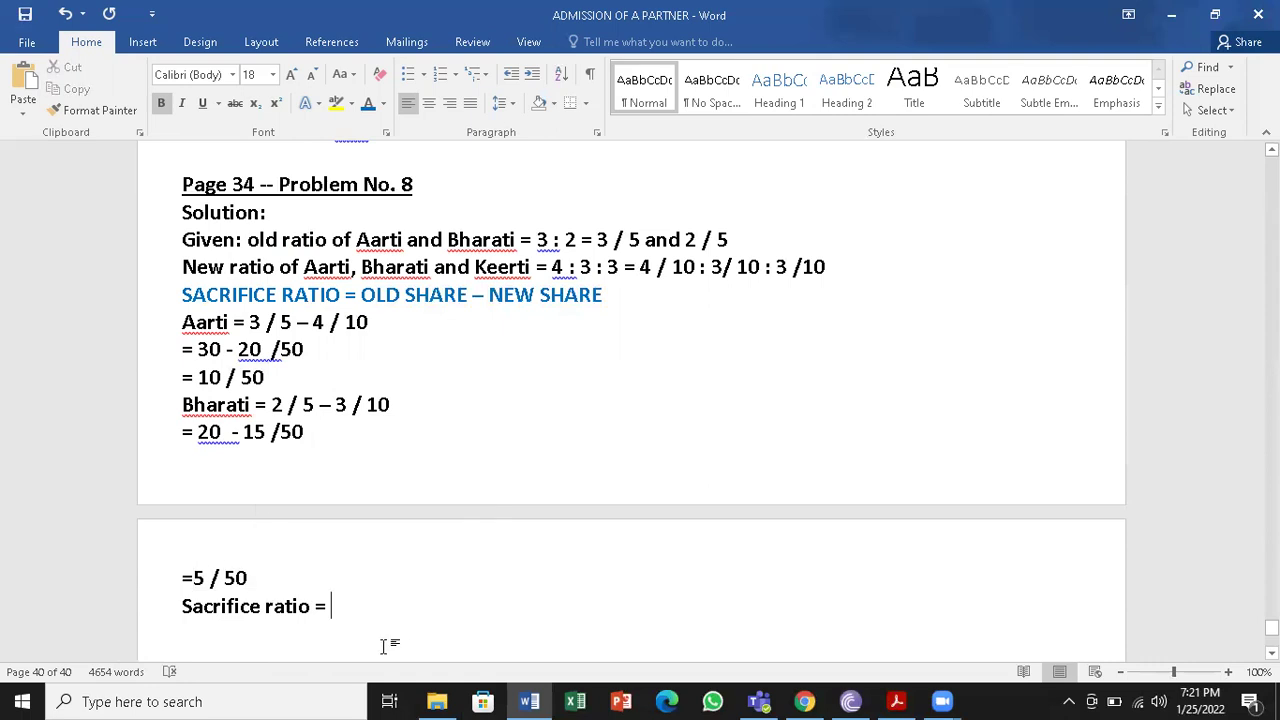
pyautogui.write('10 : 5 =')
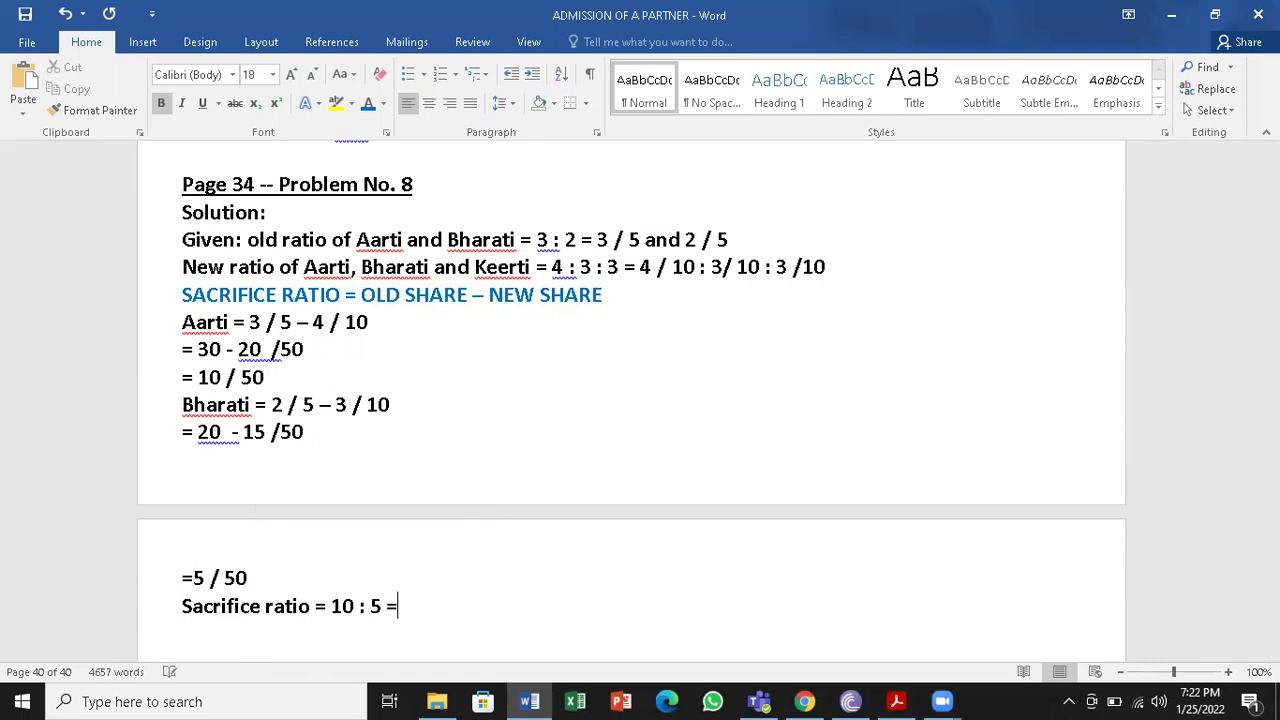
pyautogui.write(' 2 : 1')
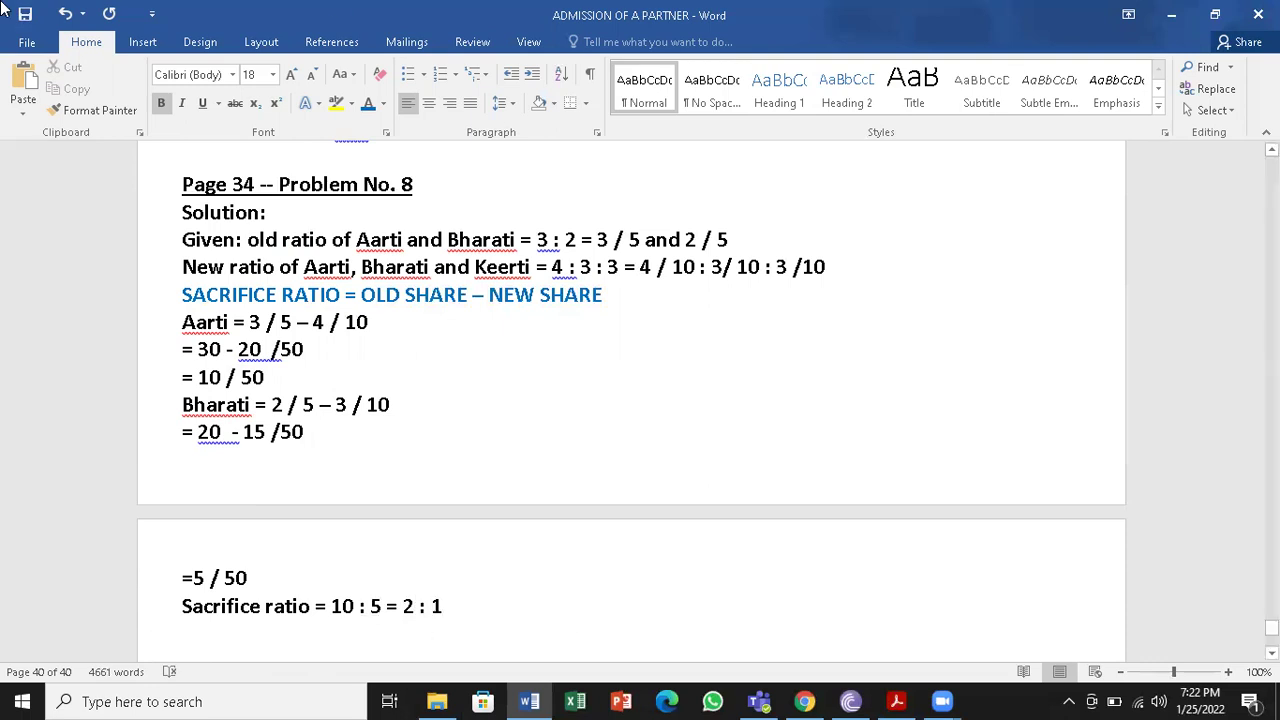
pyautogui.click(25, 14)
# - Color the final sacrifice ratio line of Problem No. 8 red and underline it
pyautogui.moveTo(183, 606); pyautogui.dragTo(438, 606)
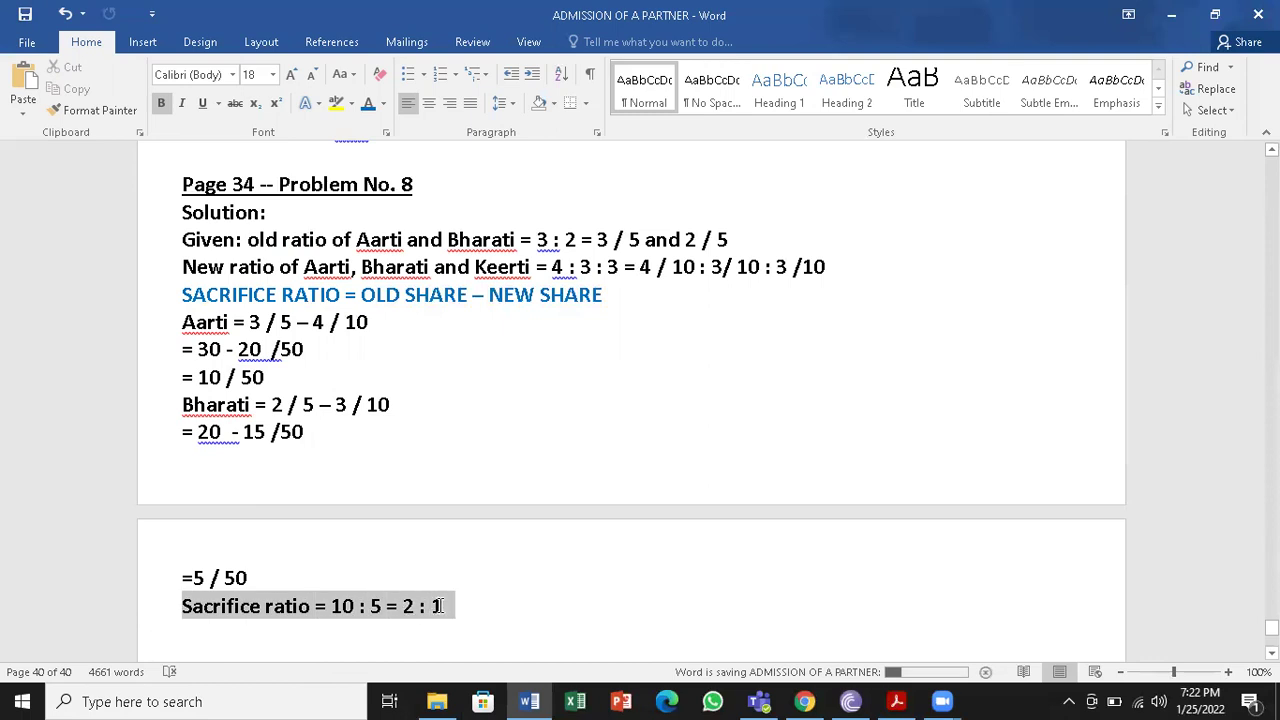
pyautogui.click(384, 104)
pyautogui.click(392, 272)
pyautogui.click(507, 410)
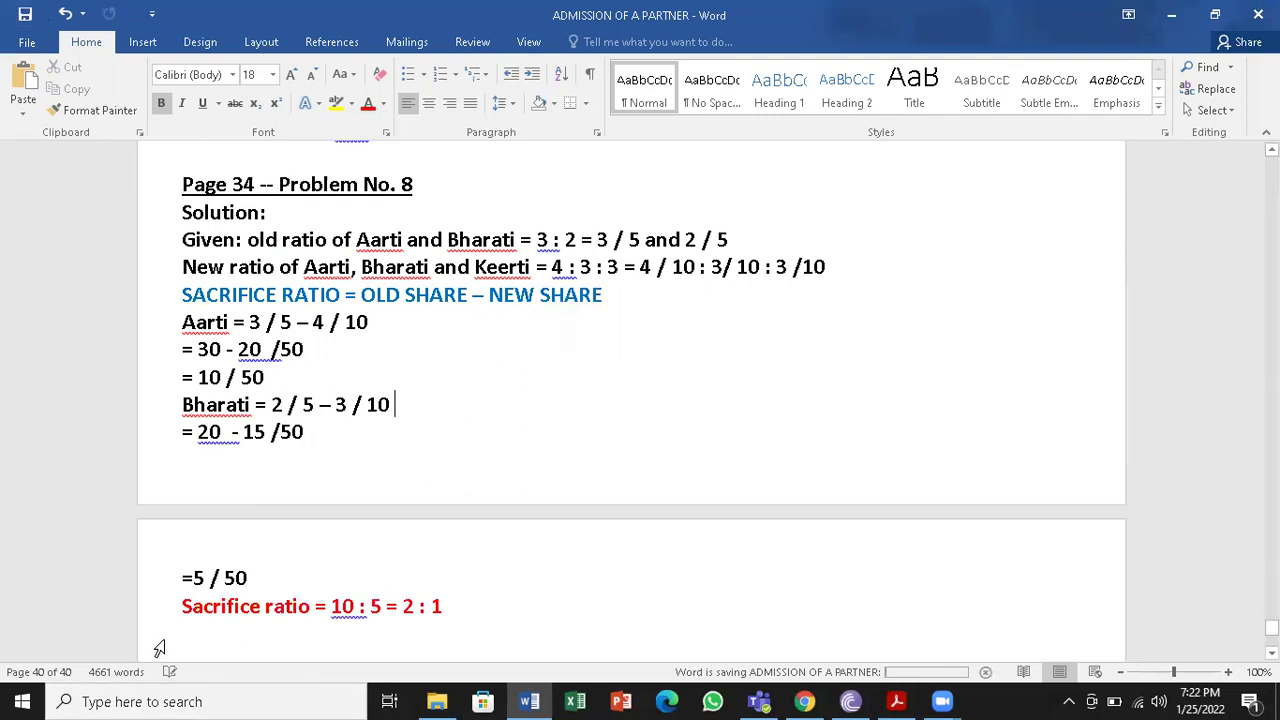
pyautogui.moveTo(183, 606); pyautogui.dragTo(455, 606)
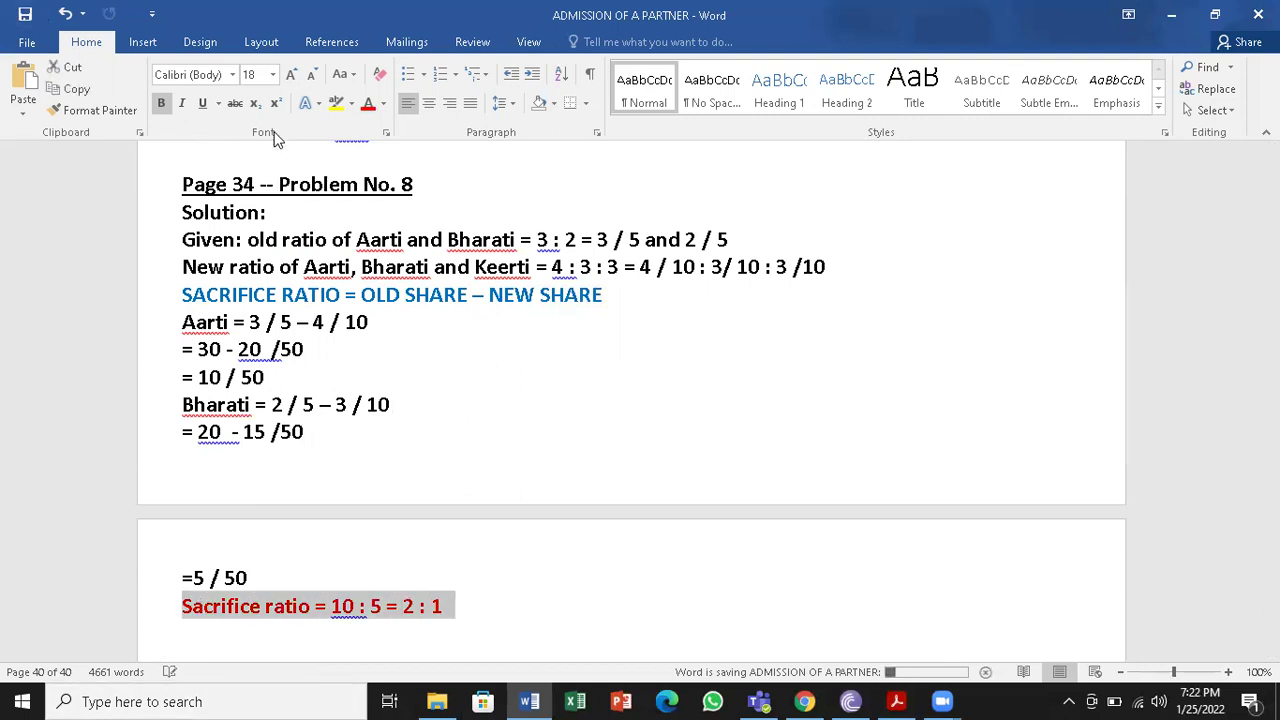
pyautogui.click(202, 103)
pyautogui.click(669, 300)
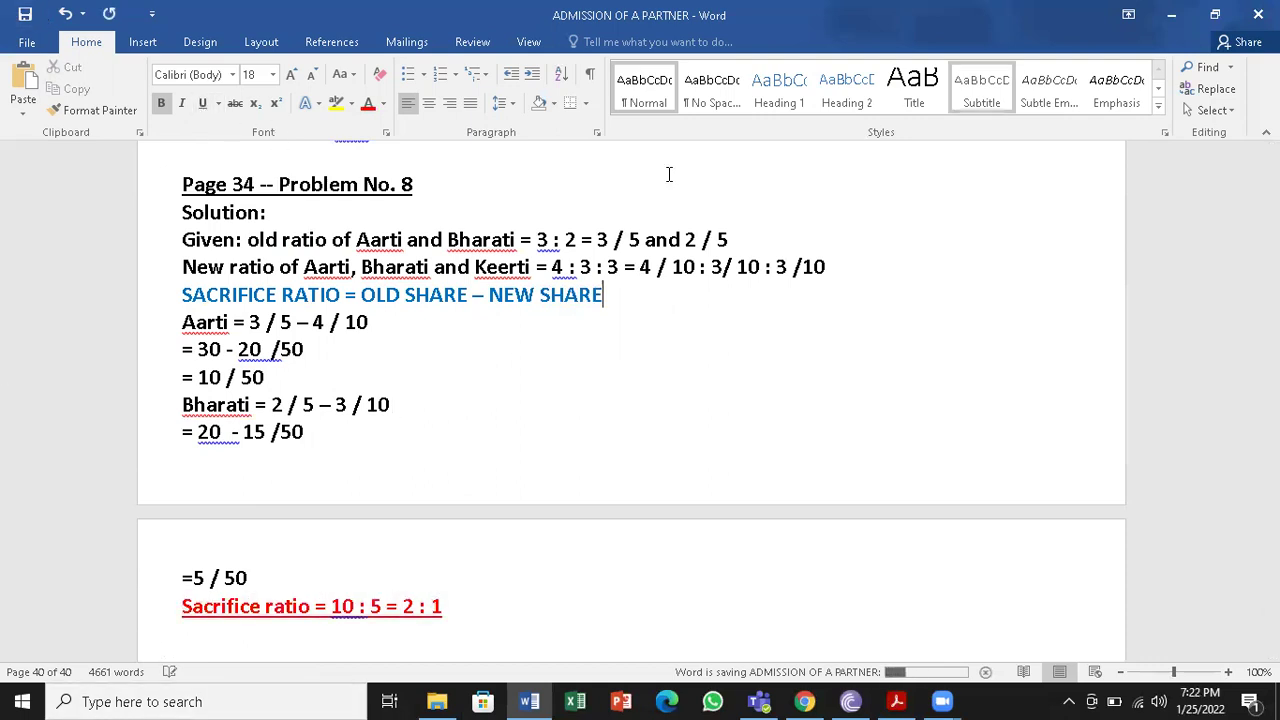